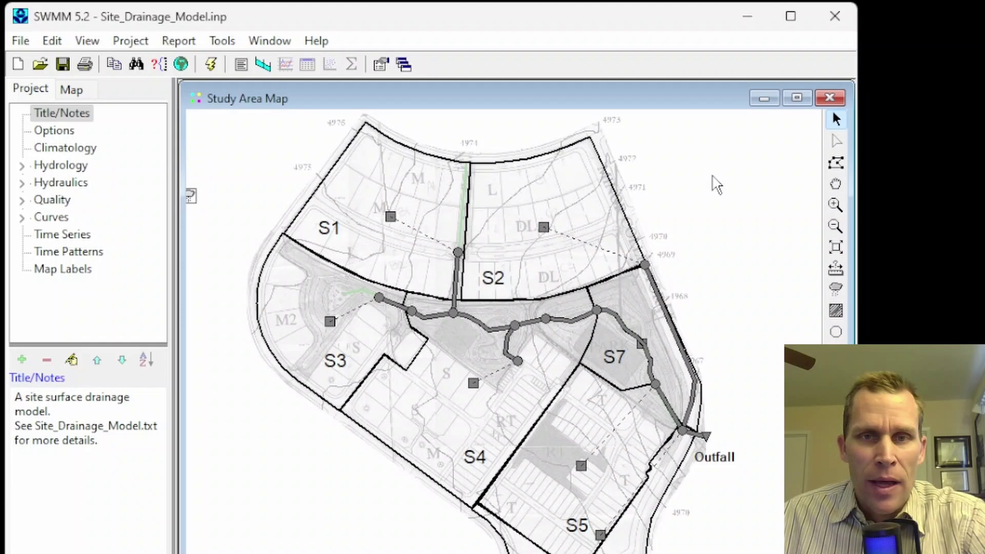
# Examine the map theme options offered for subcatchments, nodes and links before the model is run
pyautogui.moveTo(717, 185); pyautogui.dragTo(684, 176)
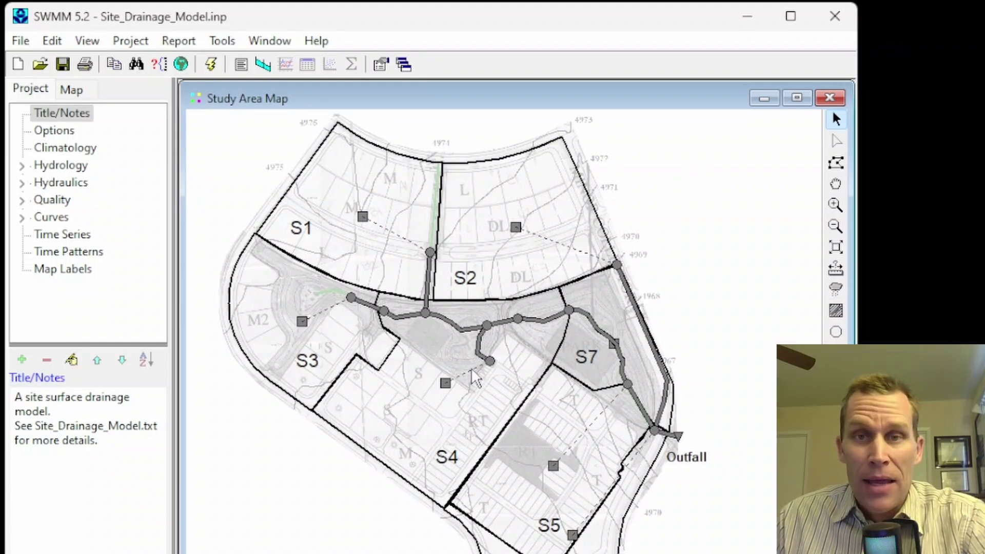
pyautogui.click(74, 89)
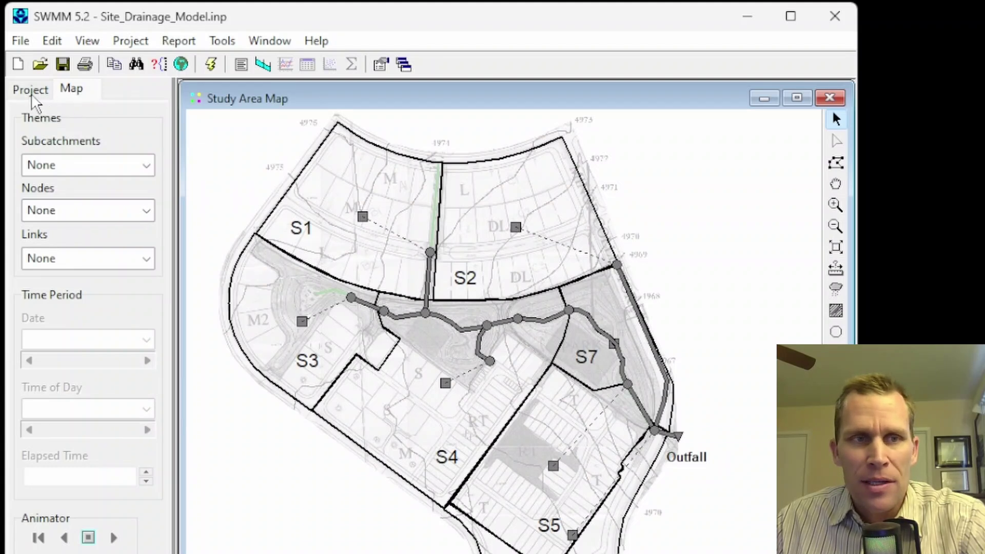
pyautogui.click(28, 92)
pyautogui.click(73, 89)
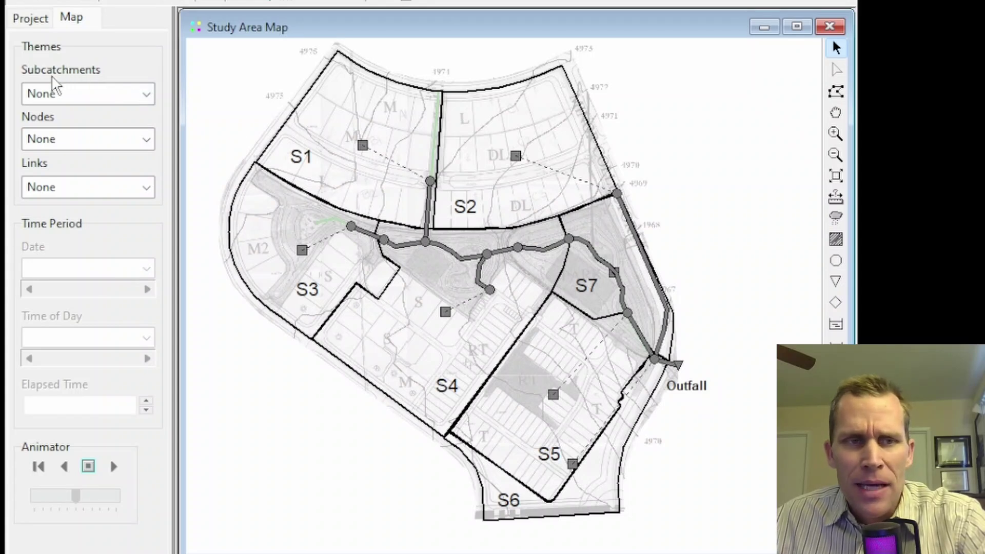
pyautogui.click(147, 95)
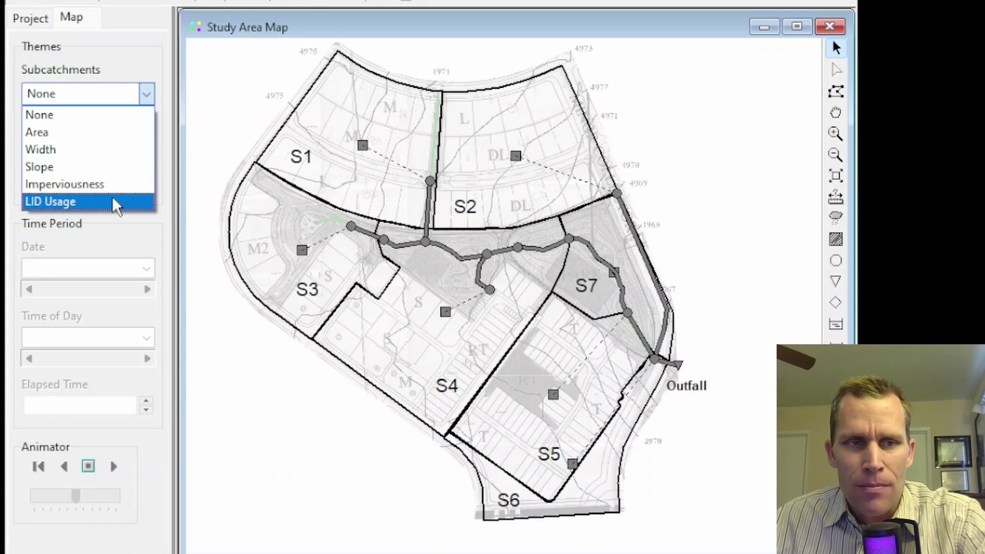
pyautogui.click(158, 139)
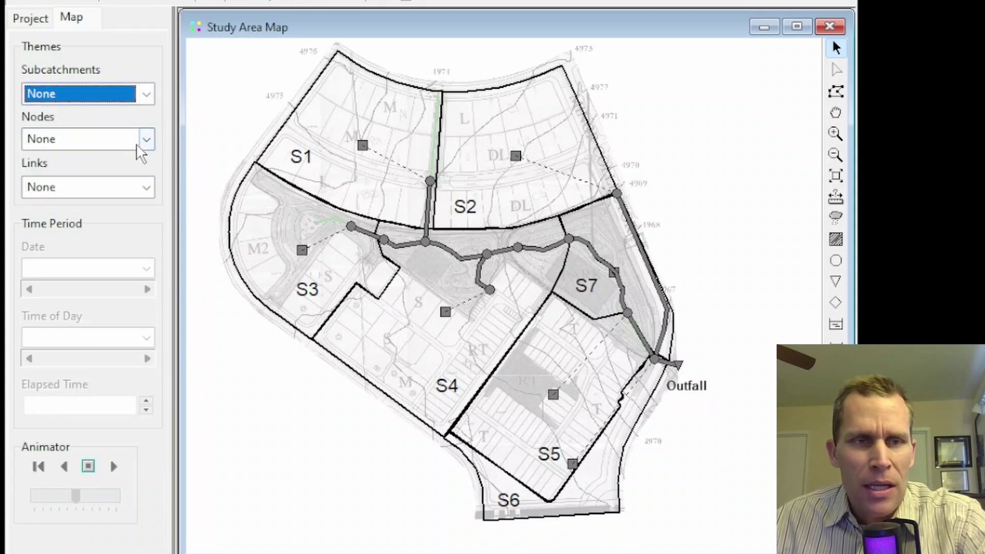
pyautogui.click(145, 146)
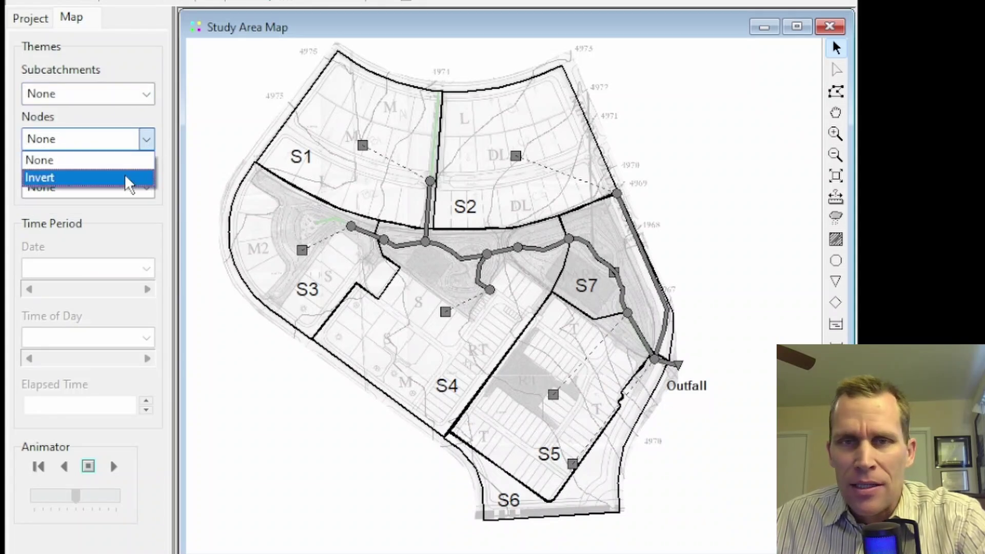
pyautogui.click(147, 187)
pyautogui.click(148, 186)
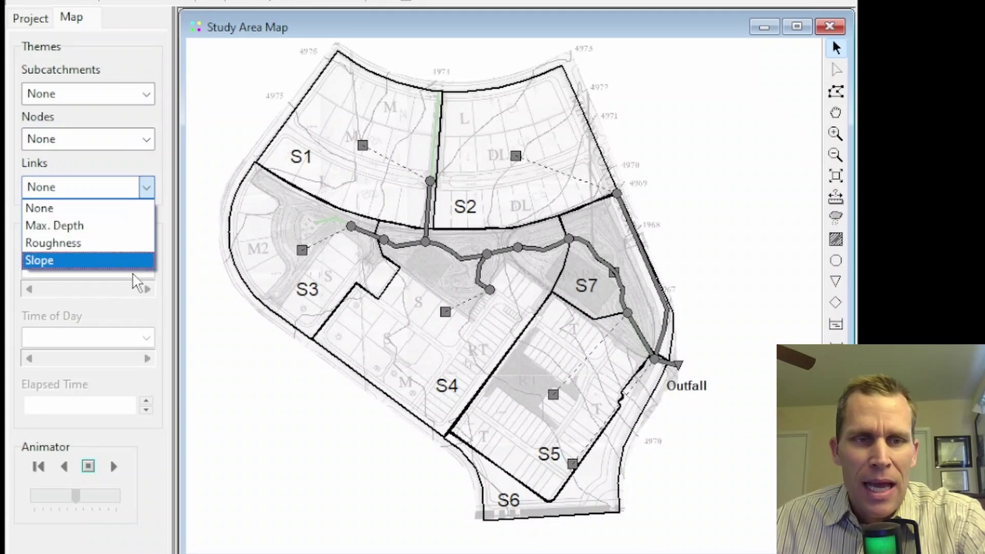
pyautogui.click(159, 285)
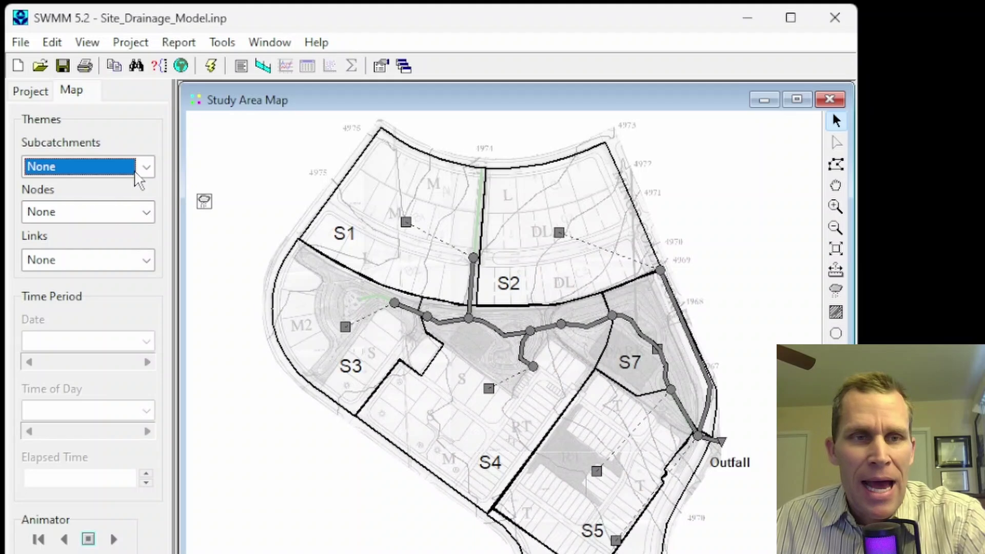
pyautogui.click(137, 173)
pyautogui.click(69, 161)
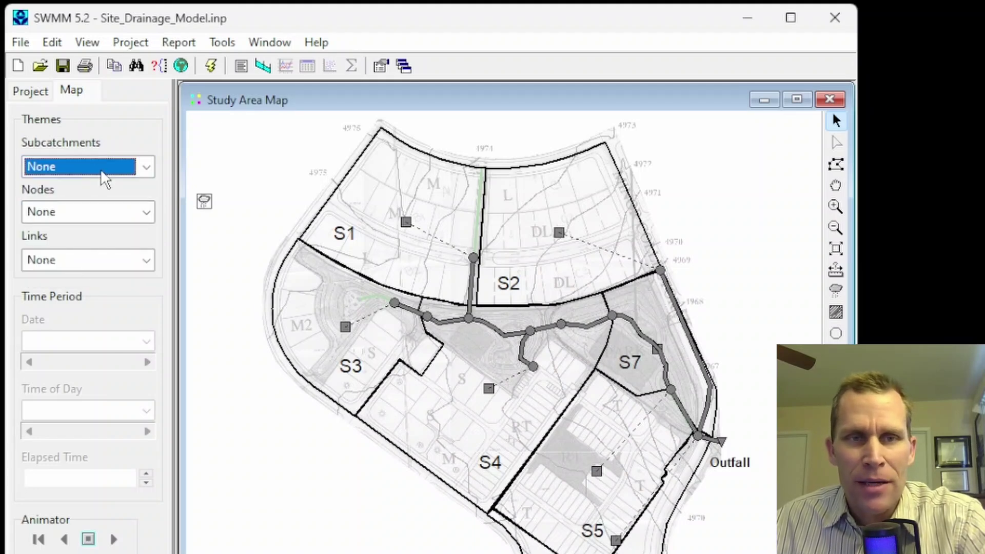
# Run the drainage model simulation and dismiss its run status report
pyautogui.click(211, 66)
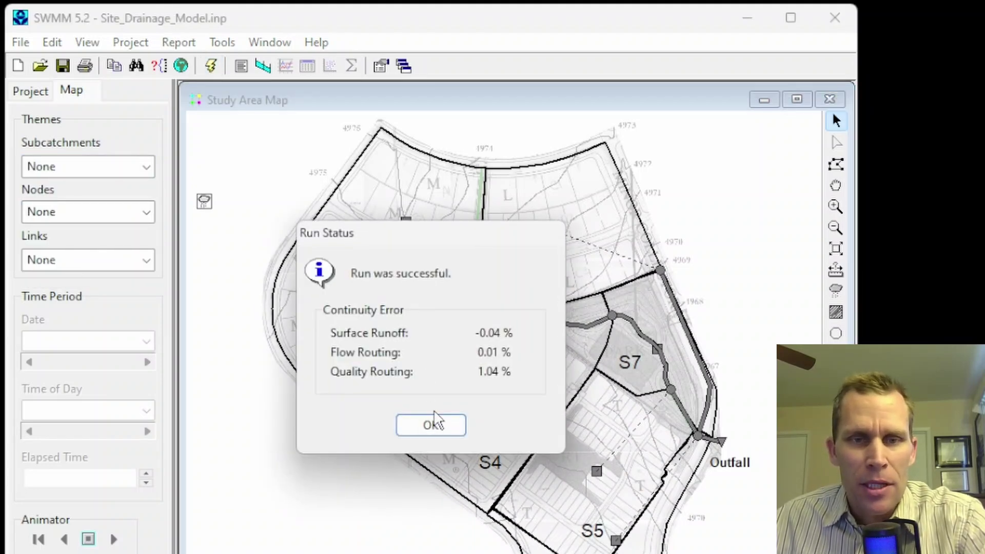
pyautogui.click(431, 423)
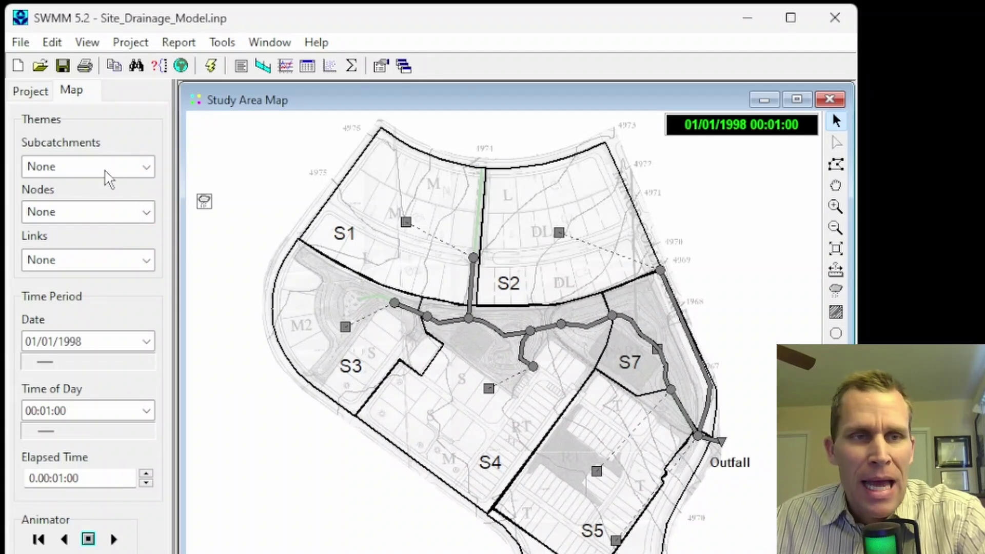
# Examine the expanded map theme options for subcatchments, nodes and links, including the computed result variables
pyautogui.click(148, 166)
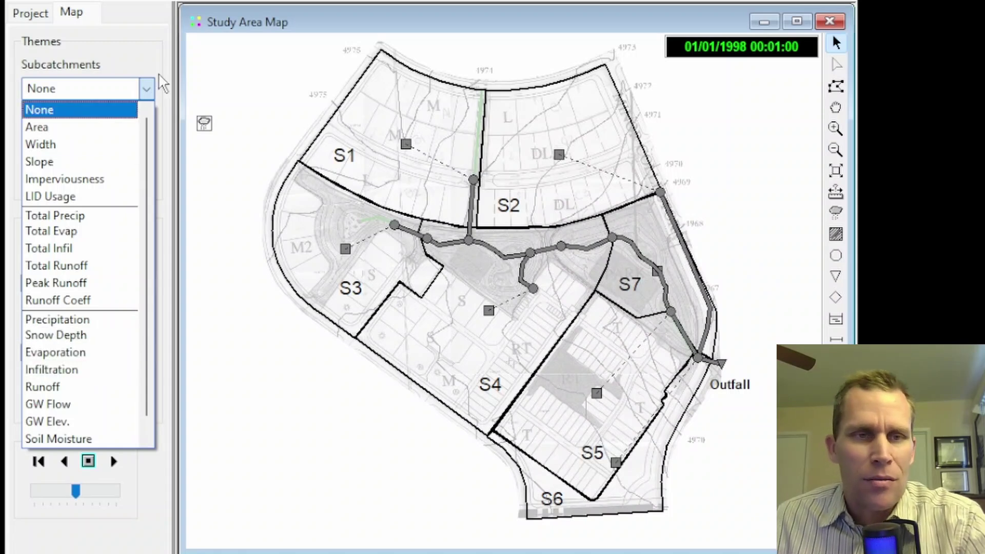
pyautogui.click(148, 89)
pyautogui.click(146, 134)
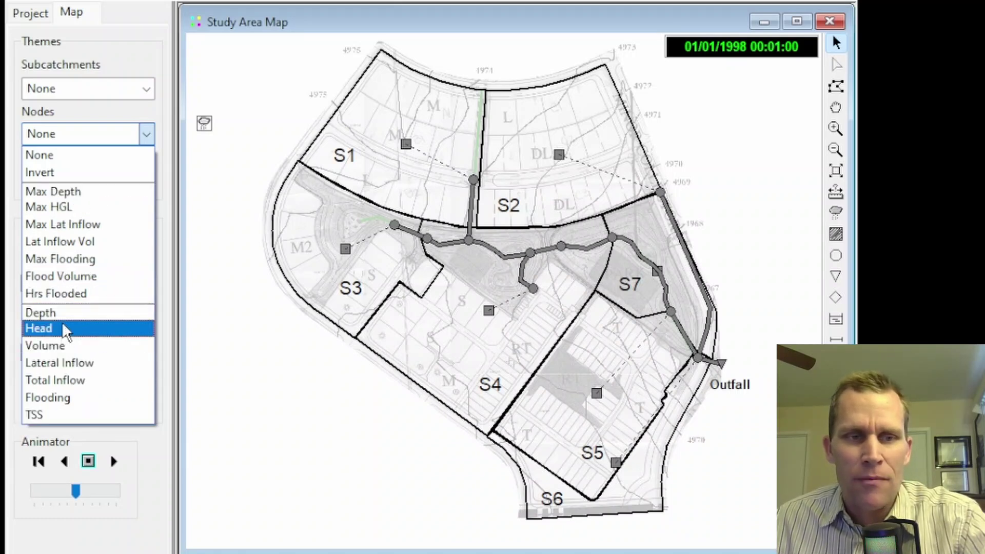
pyautogui.click(163, 212)
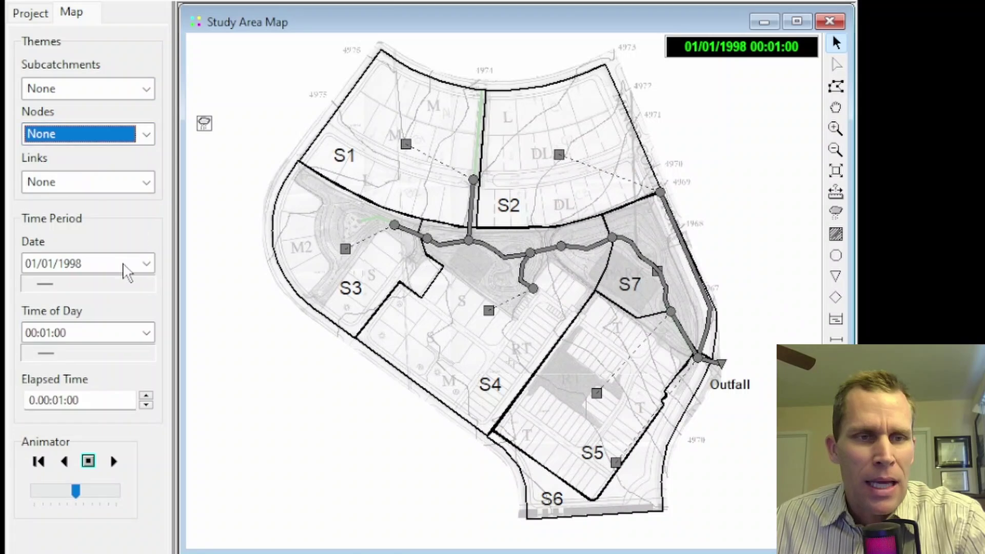
pyautogui.click(146, 183)
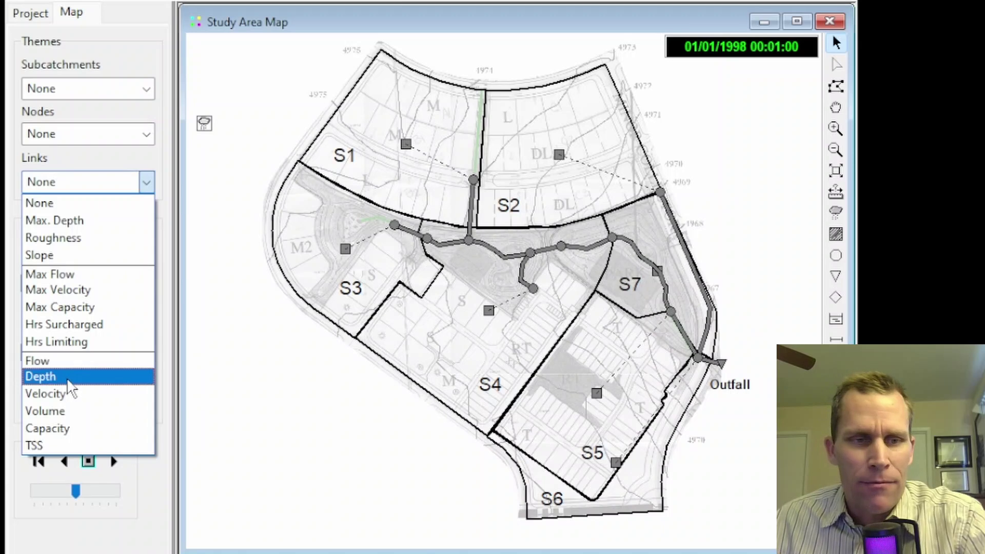
pyautogui.click(162, 227)
# Apply the Area theme to the subcatchments and shift the map legend slightly
pyautogui.moveTo(519, 177)
pyautogui.mouseDown()
pyautogui.moveTo(484, 165)
pyautogui.moveTo(524, 159)
pyautogui.mouseUp()
pyautogui.click(130, 84)
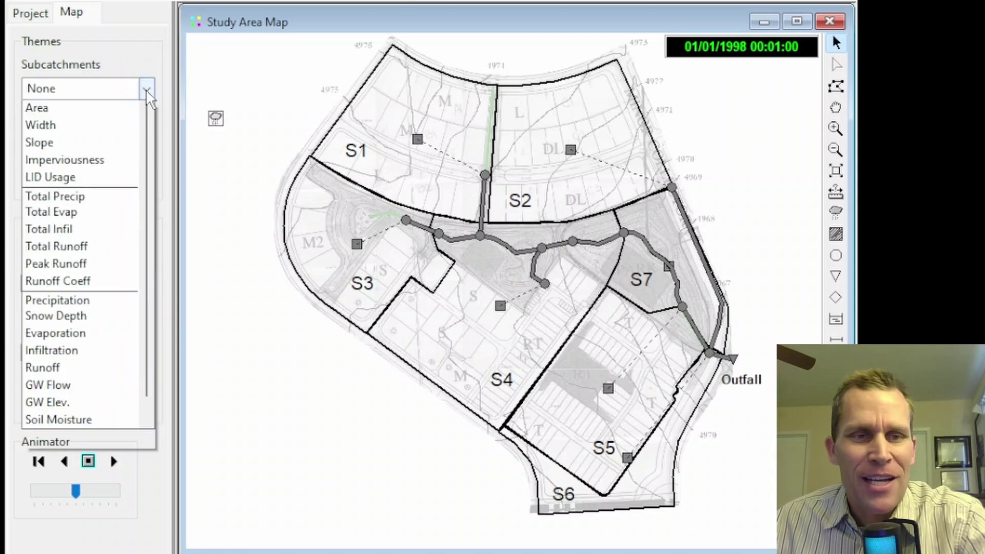
pyautogui.click(92, 131)
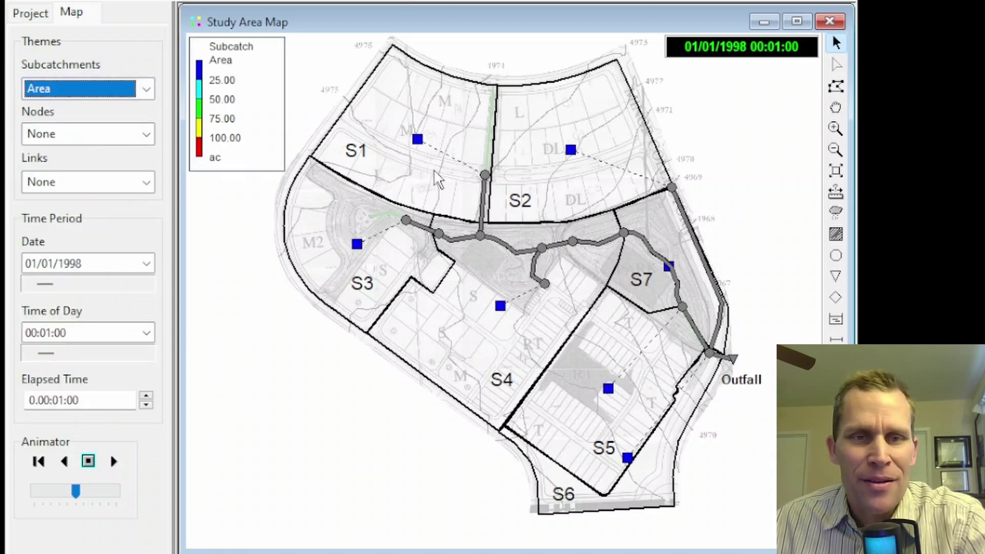
pyautogui.moveTo(464, 177)
pyautogui.mouseDown()
pyautogui.moveTo(440, 170)
pyautogui.moveTo(452, 169)
pyautogui.mouseUp()
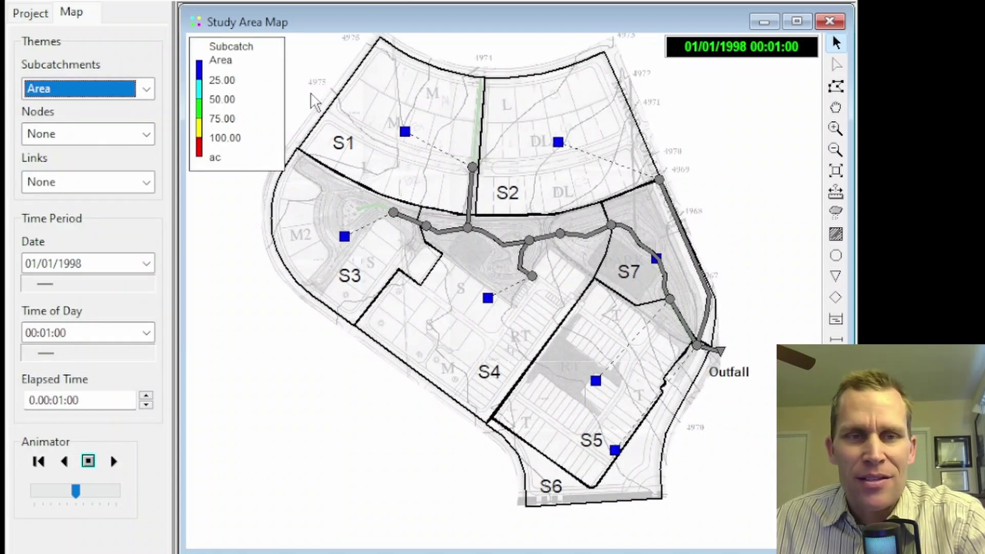
pyautogui.moveTo(339, 97); pyautogui.dragTo(360, 100)
pyautogui.moveTo(261, 82)
pyautogui.mouseDown()
pyautogui.moveTo(275, 293)
pyautogui.moveTo(323, 438)
pyautogui.moveTo(230, 300)
pyautogui.moveTo(292, 106)
pyautogui.moveTo(269, 110)
pyautogui.moveTo(265, 93)
pyautogui.mouseUp()
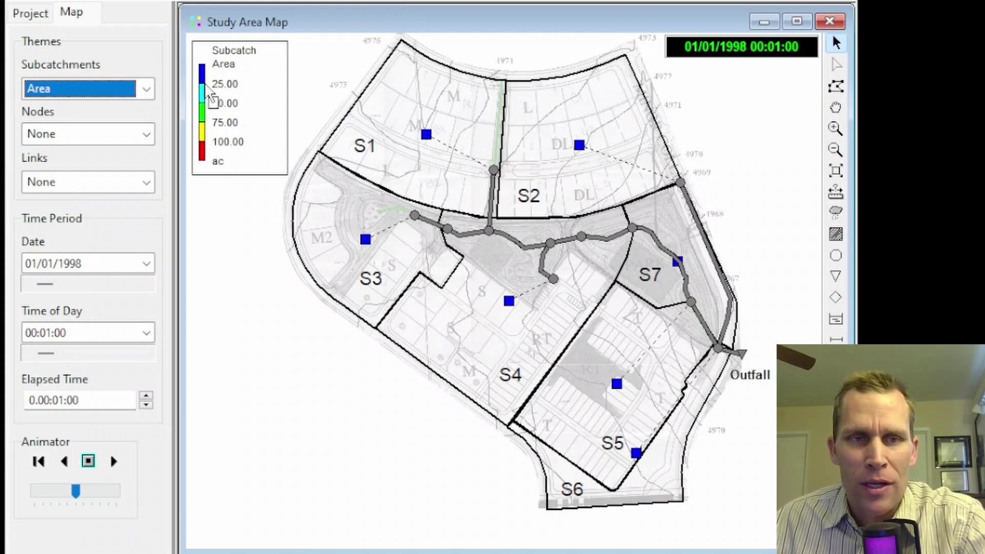
pyautogui.hscroll(1, 604, 183)
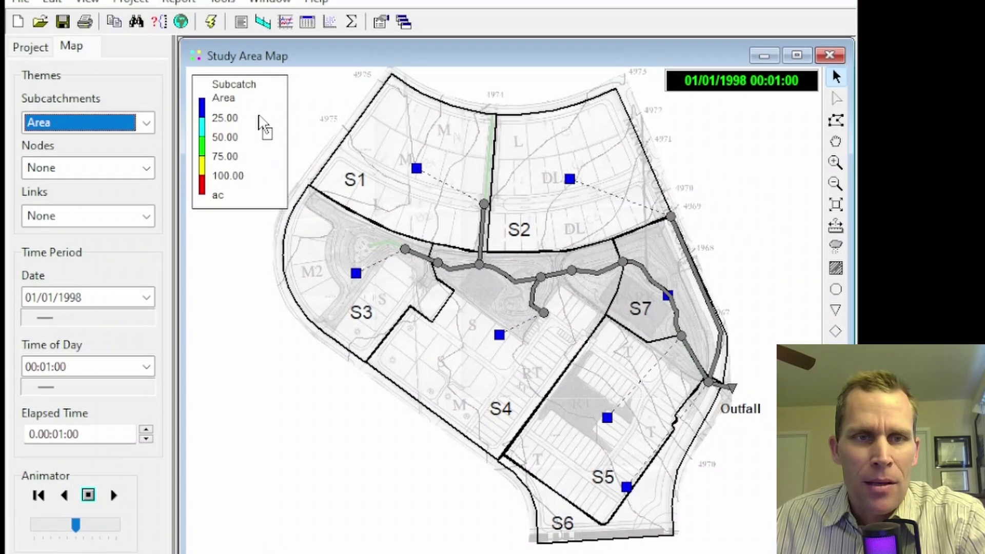
# Auto-scale the value intervals of the subcatchment Area legend and apply the change
pyautogui.doubleClick(260, 97)
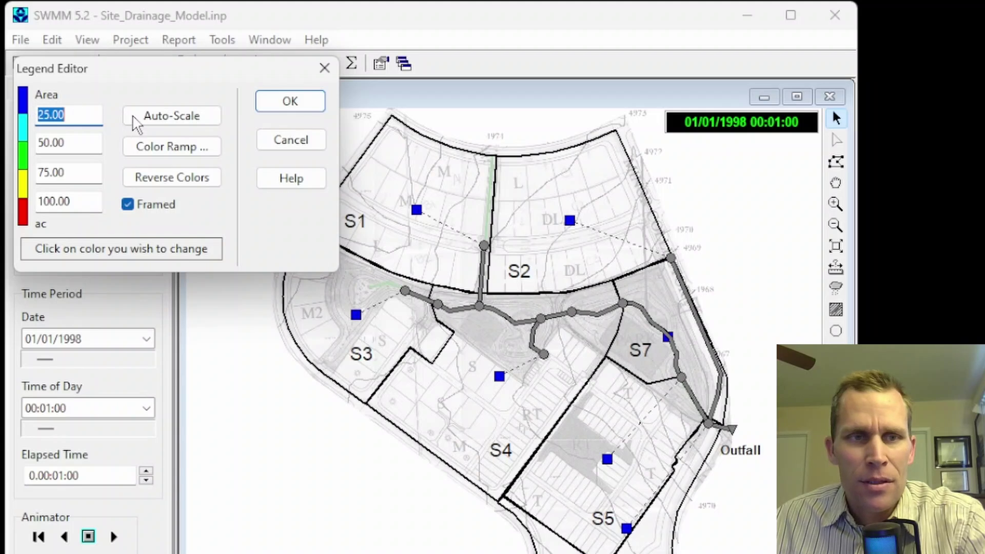
pyautogui.click(167, 125)
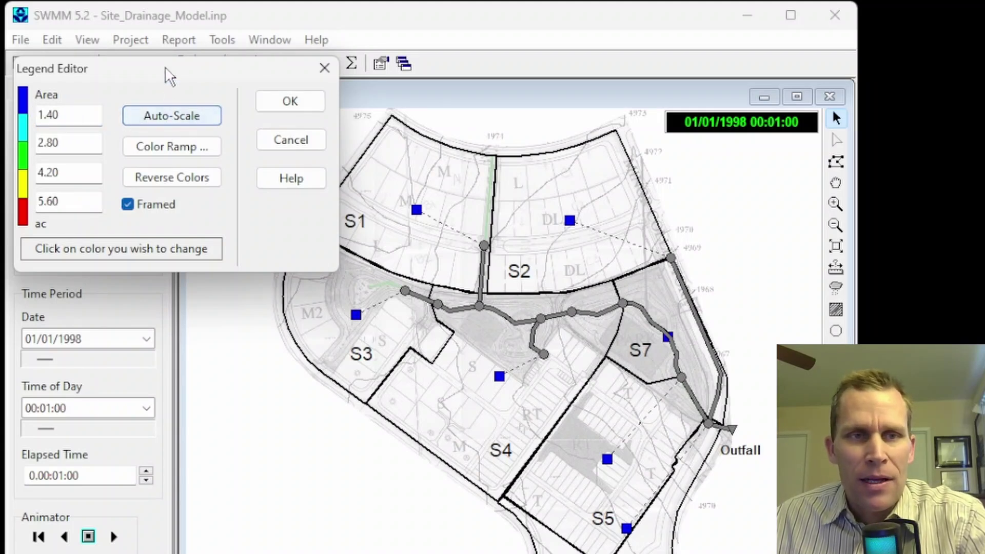
pyautogui.moveTo(170, 79); pyautogui.dragTo(176, 82)
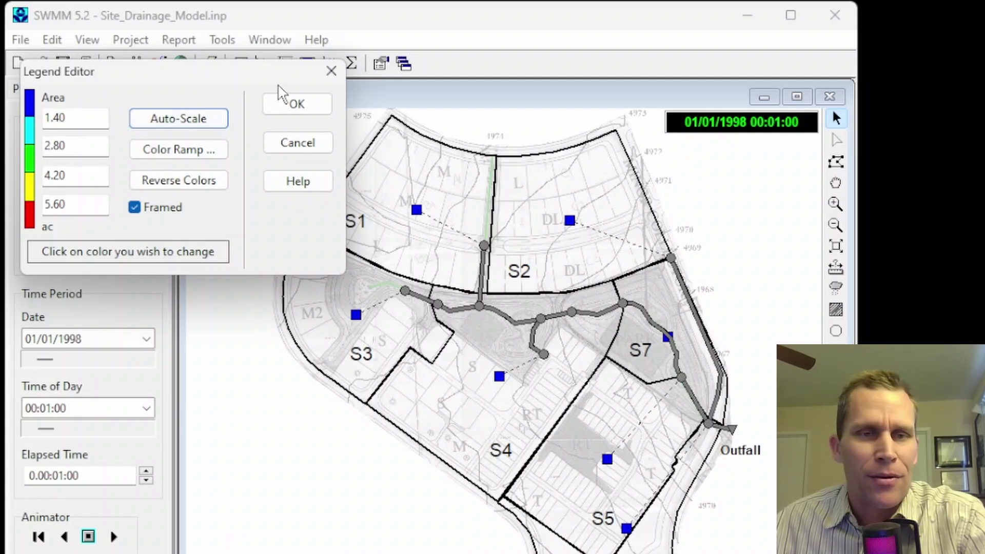
pyautogui.click(306, 104)
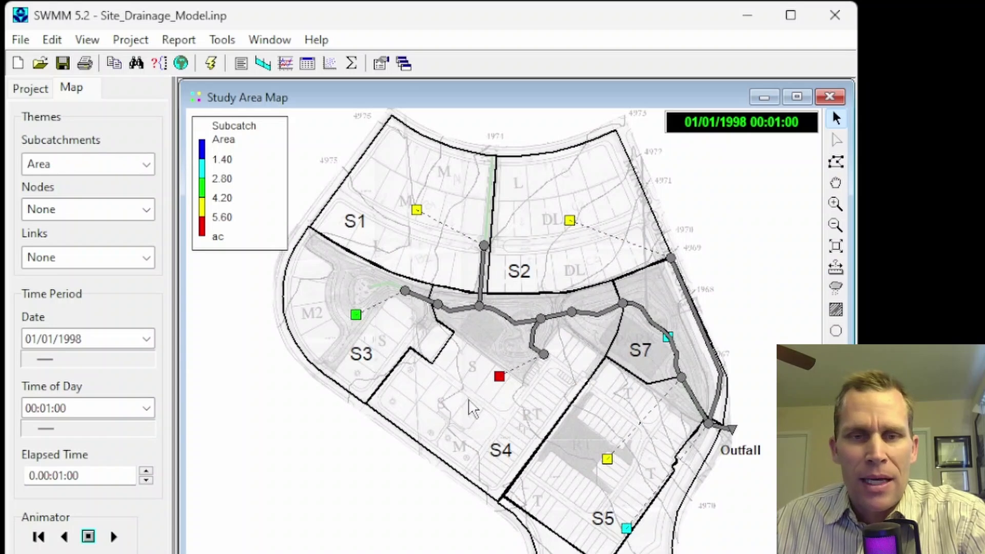
# Check the area values of subcatchments S4, S1 and S5 using the map's flyover labels
pyautogui.moveTo(501, 381)
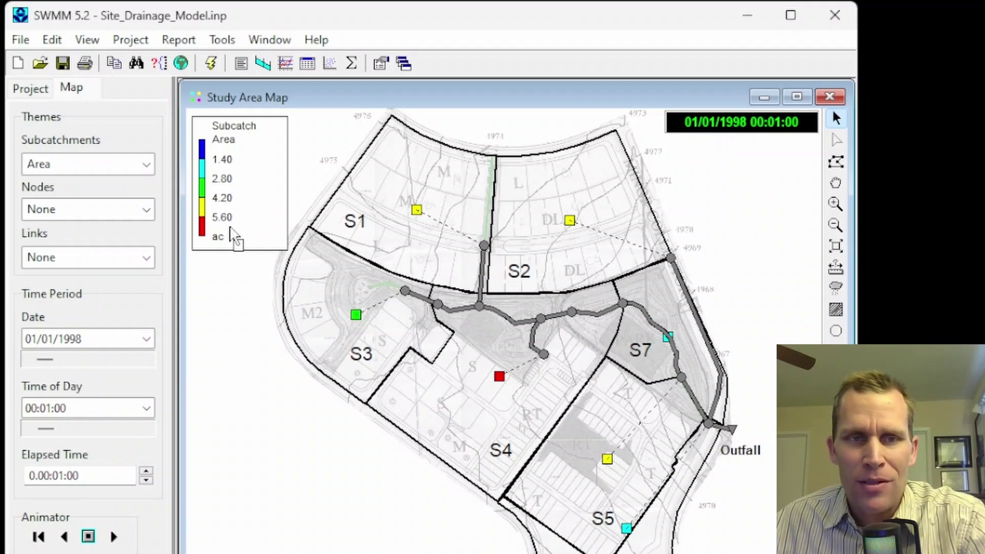
pyautogui.moveTo(414, 212)
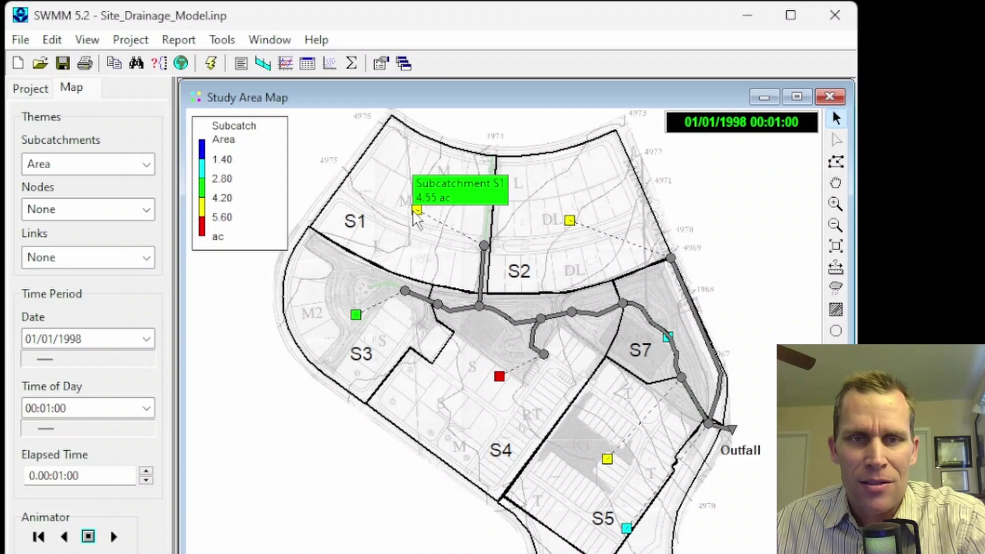
pyautogui.moveTo(609, 462)
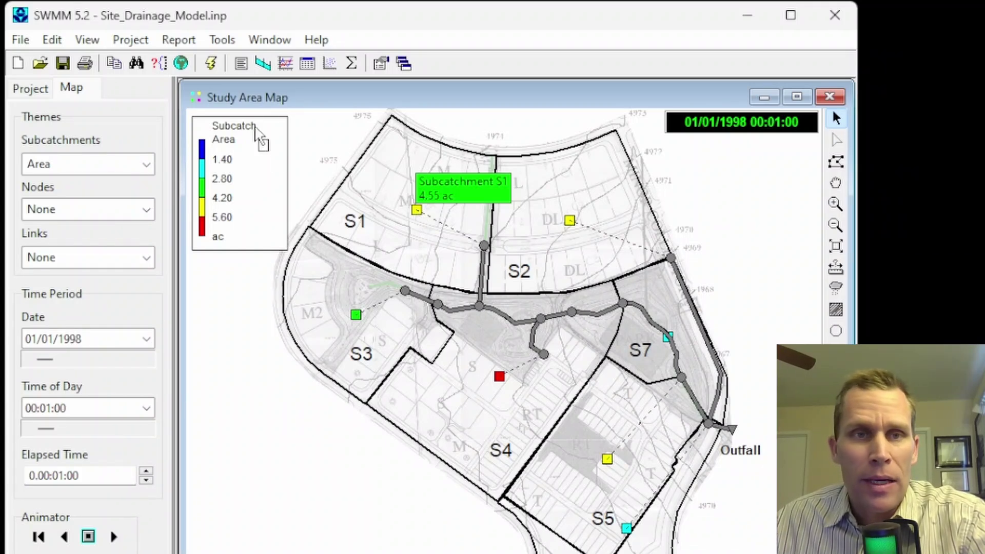
# Turn off Flyover Map Labeling in the program preferences
pyautogui.click(221, 41)
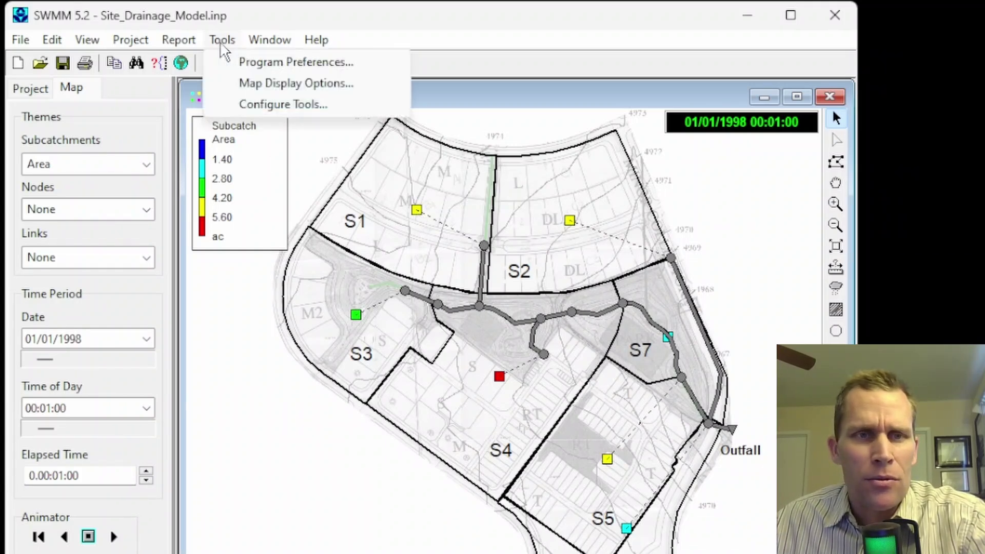
pyautogui.click(249, 64)
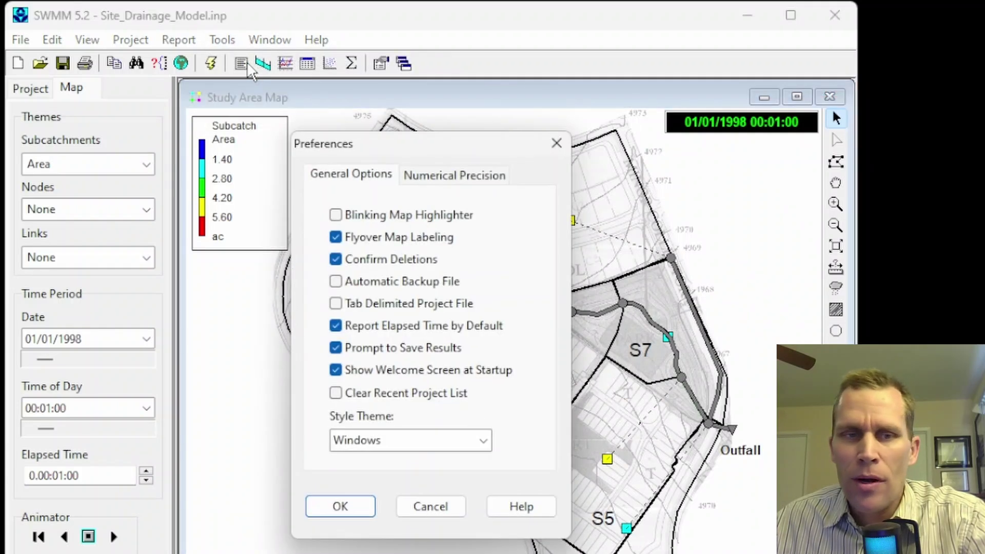
pyautogui.click(336, 239)
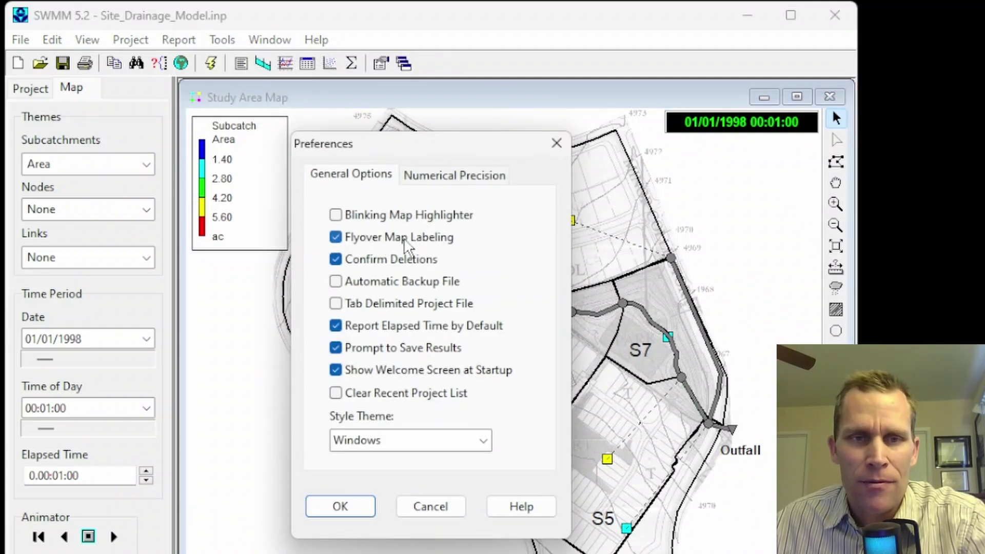
pyautogui.click(335, 237)
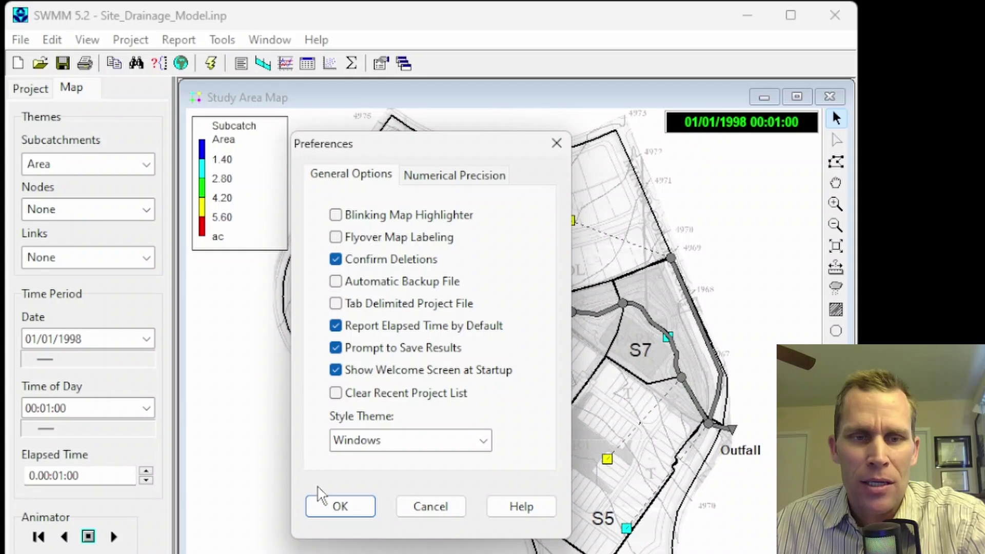
pyautogui.click(336, 505)
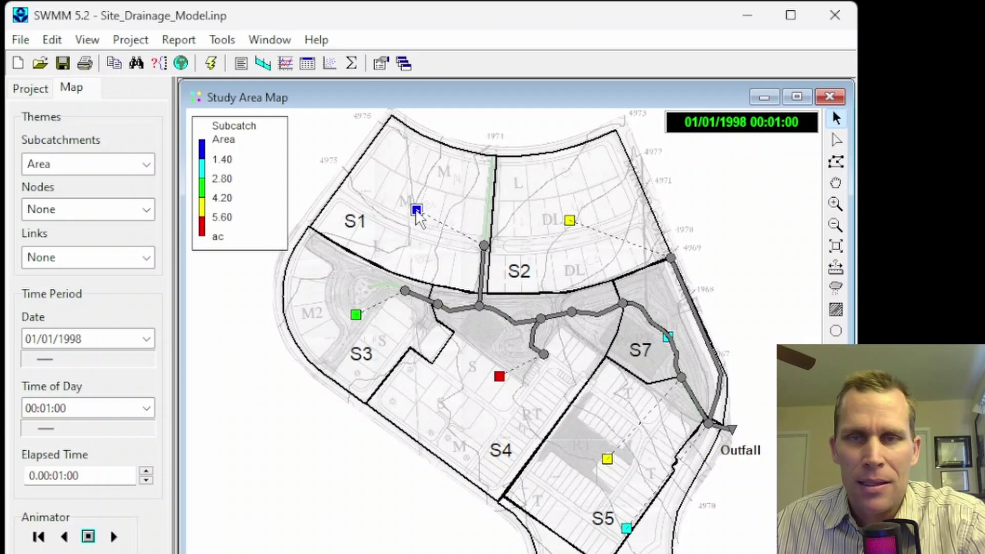
# Re-enable Flyover Map Labeling in the program preferences
pyautogui.click(222, 40)
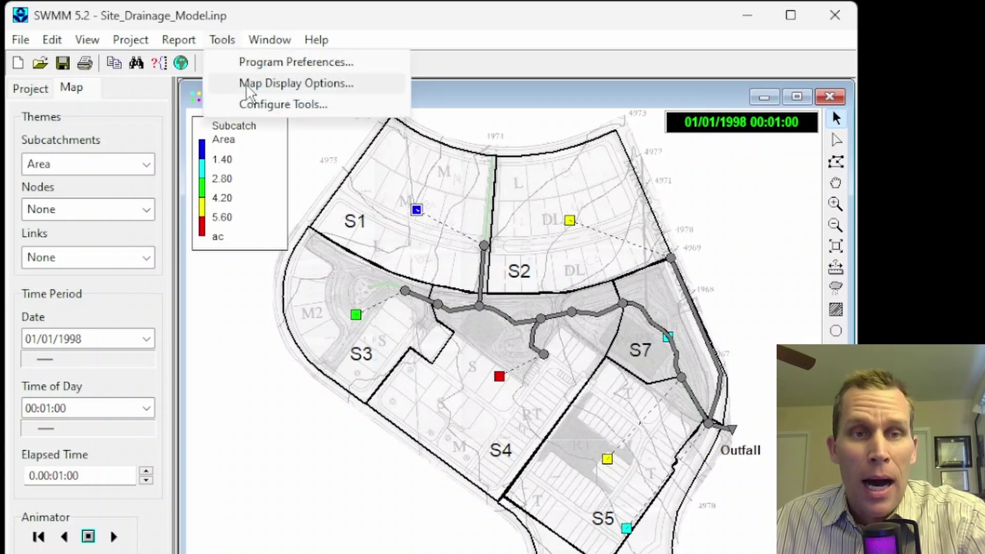
pyautogui.click(259, 64)
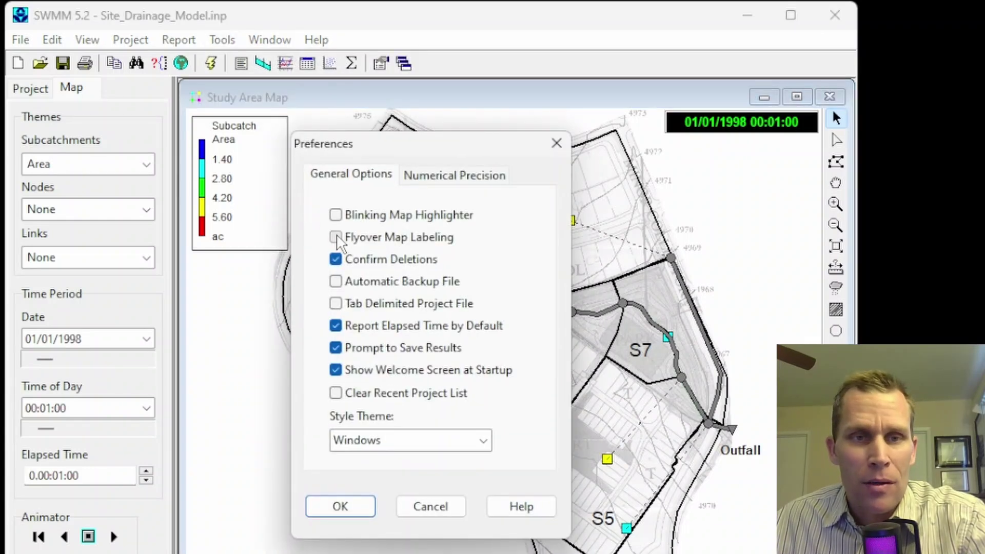
pyautogui.click(336, 237)
pyautogui.click(347, 507)
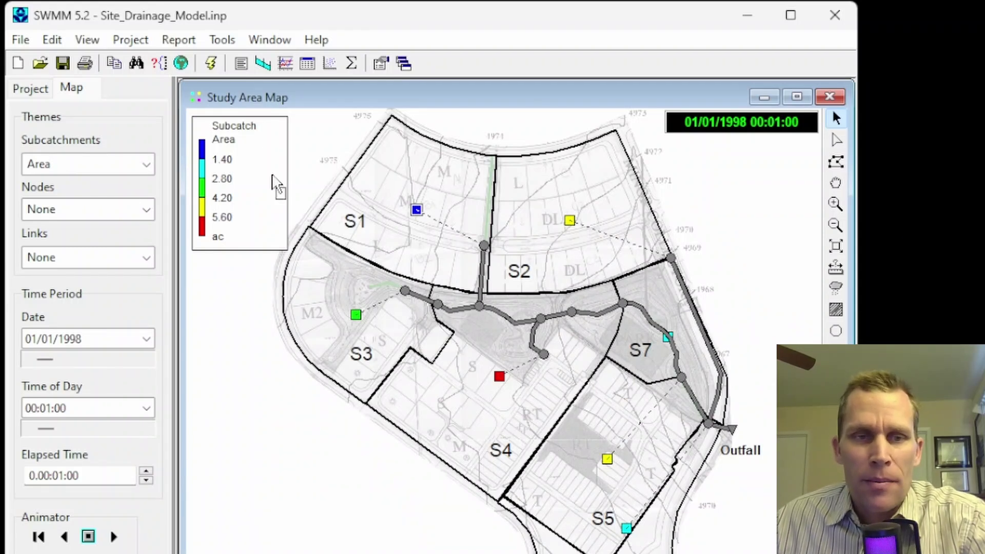
# Set the node theme to Max Depth and the subcatchment theme to None
pyautogui.click(146, 210)
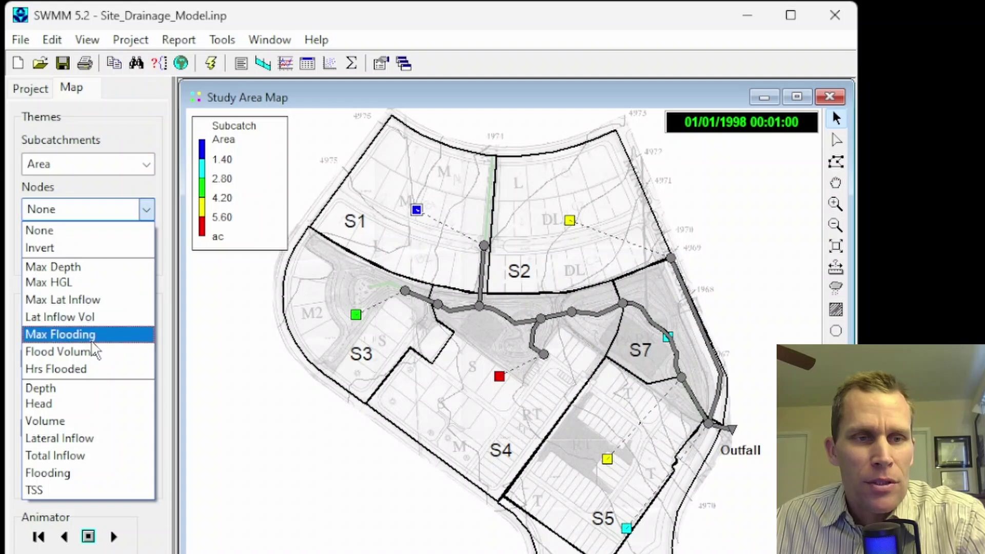
pyautogui.click(87, 267)
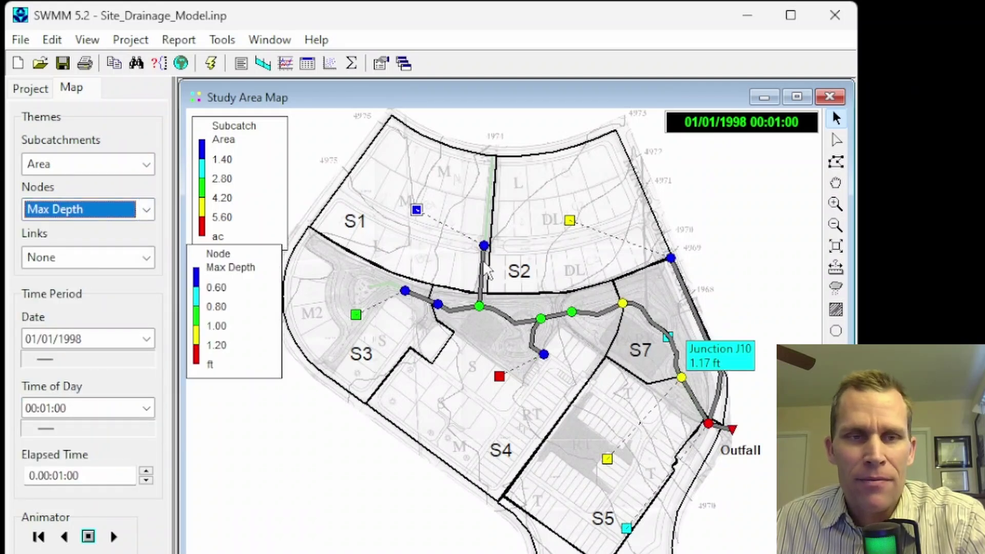
pyautogui.click(147, 164)
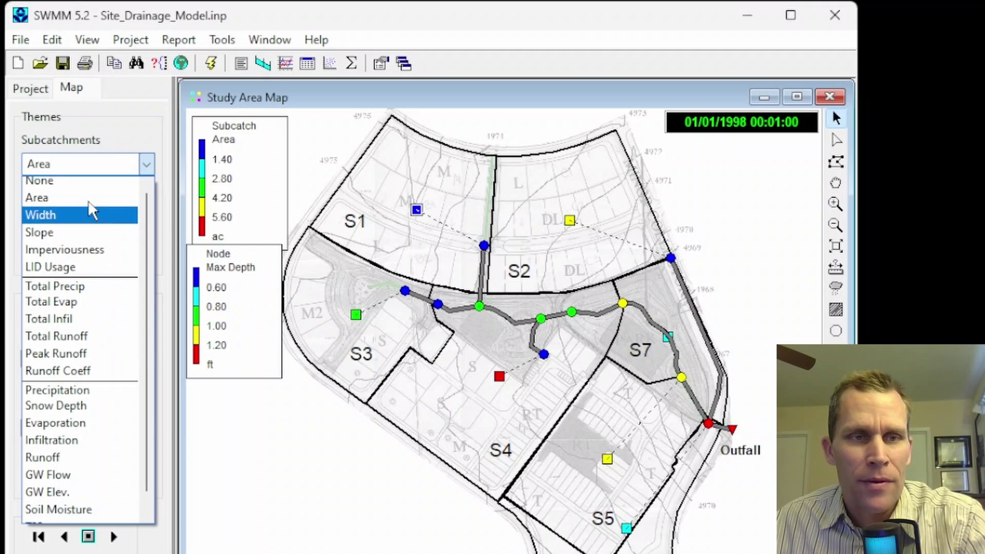
pyautogui.click(66, 188)
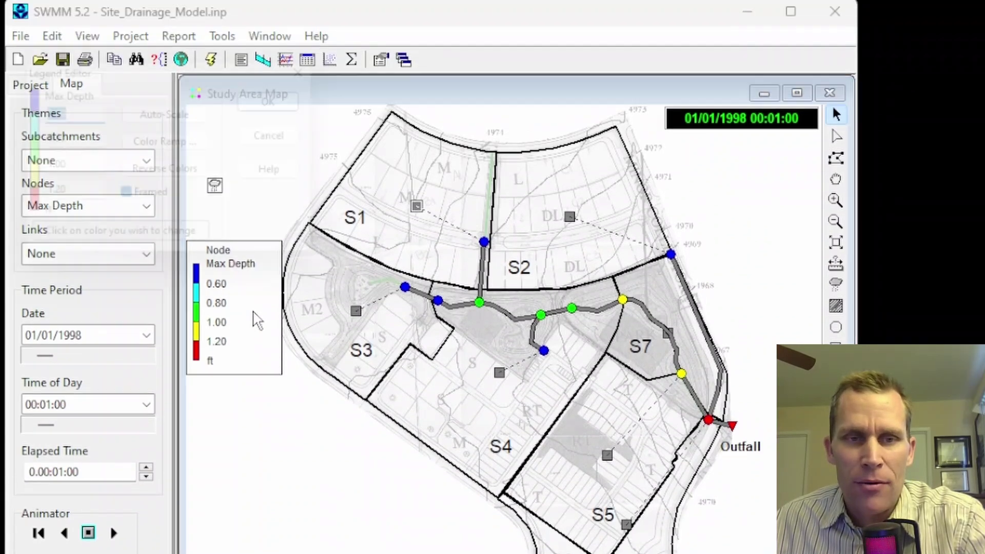
# Preview the Pastel, Red and Orange color ramps for the node Max Depth legend
pyautogui.doubleClick(252, 251)
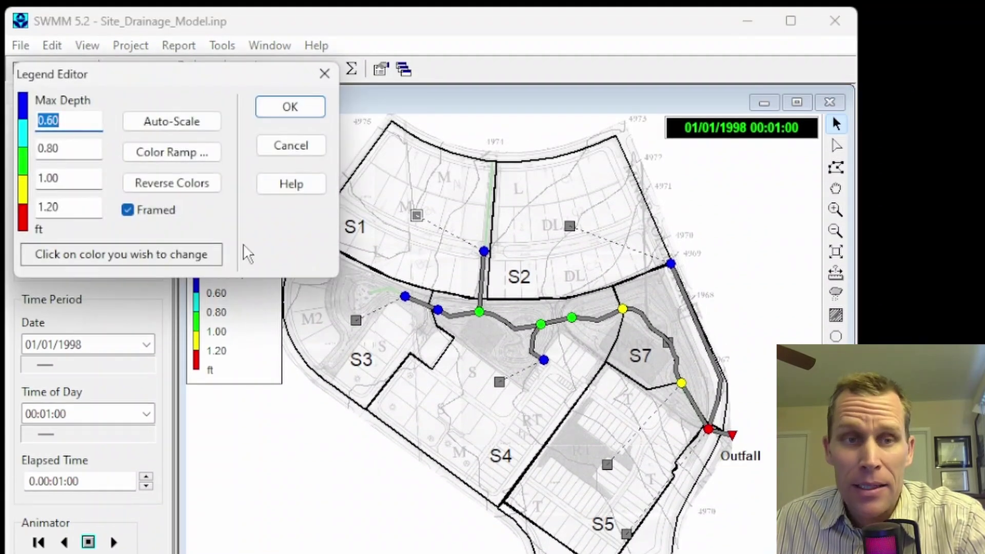
pyautogui.moveTo(215, 75); pyautogui.dragTo(374, 349)
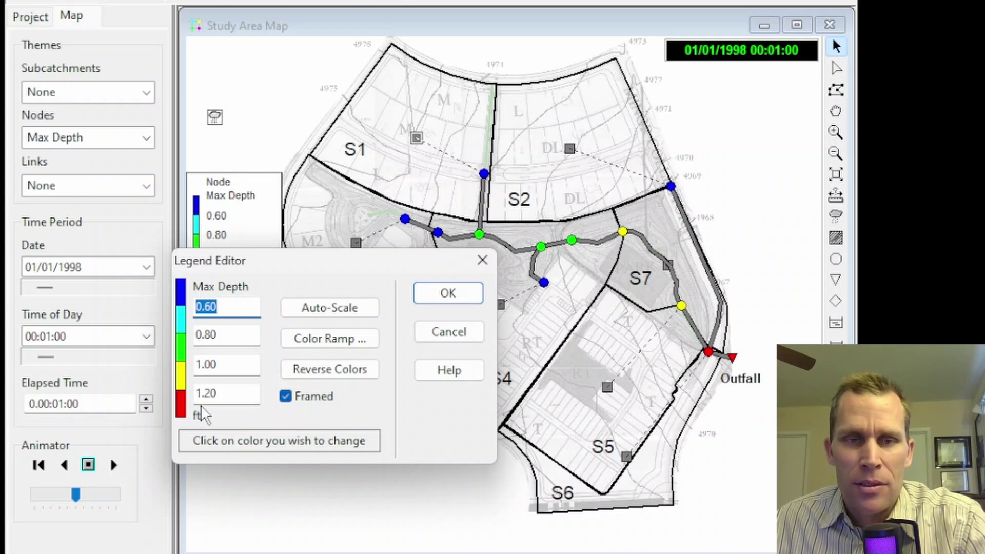
pyautogui.click(312, 334)
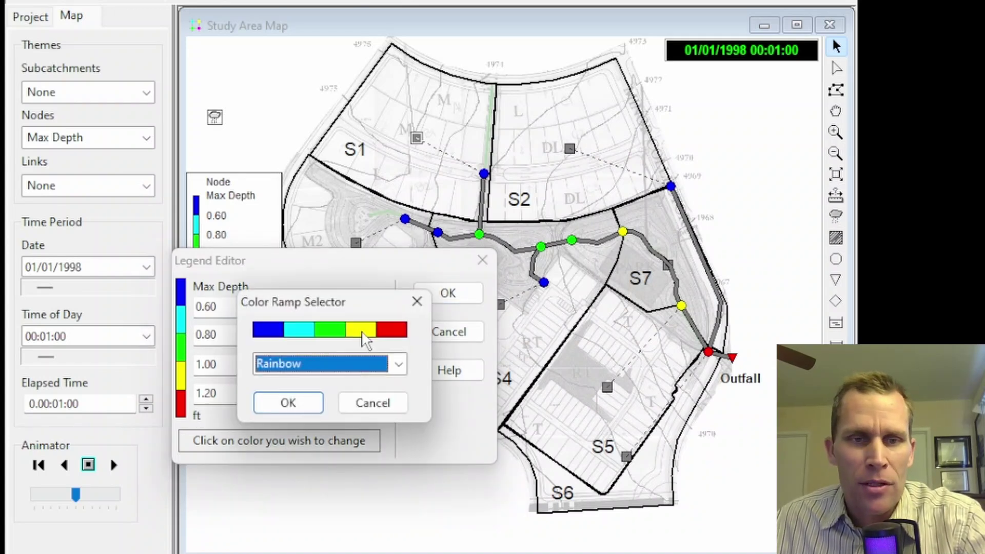
pyautogui.click(398, 364)
pyautogui.click(344, 400)
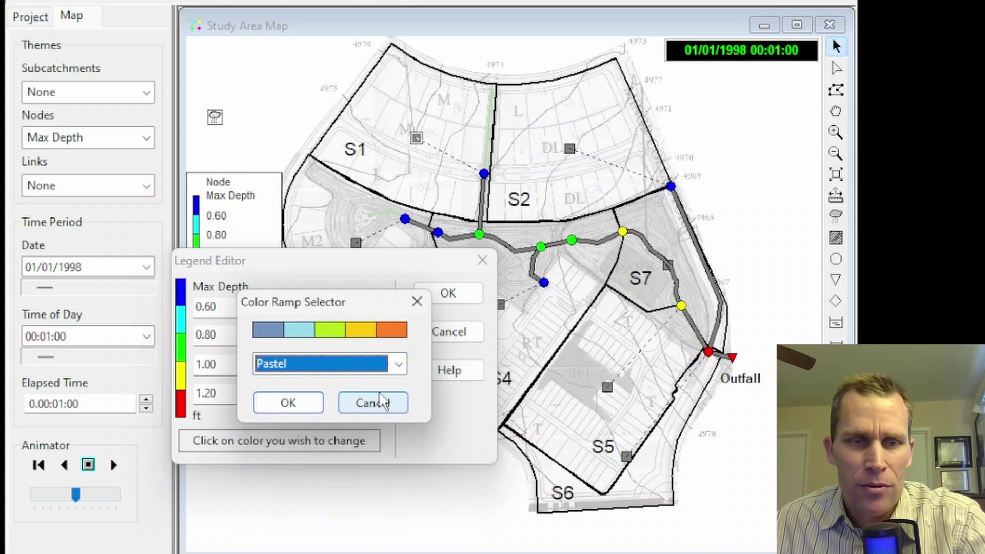
pyautogui.click(398, 364)
pyautogui.click(334, 403)
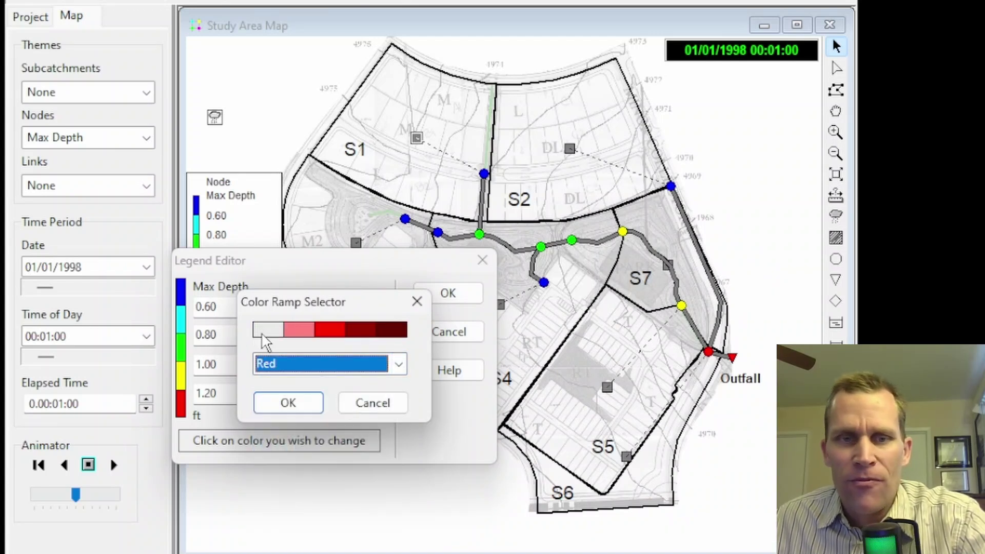
pyautogui.click(399, 366)
pyautogui.click(330, 418)
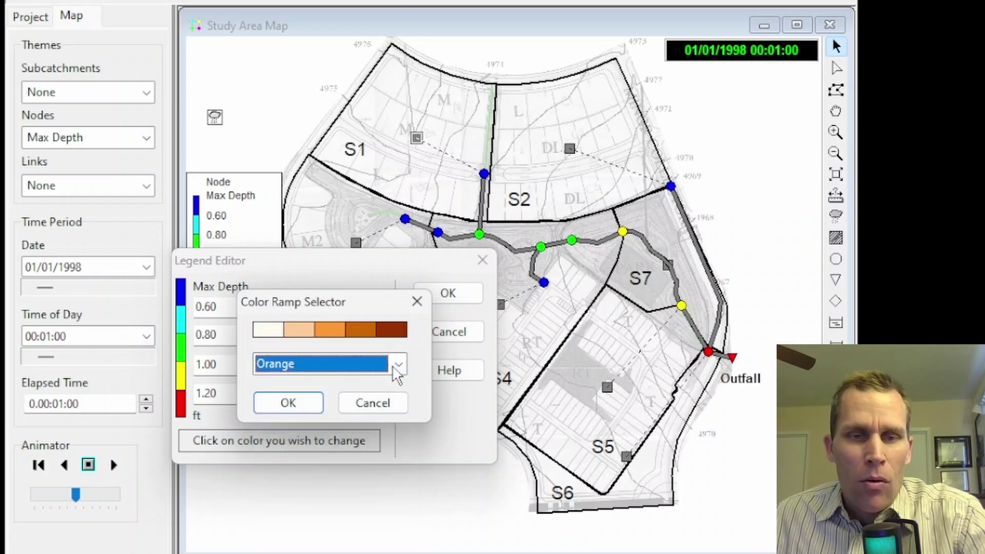
# Apply the Green color ramp to the node Max Depth legend
pyautogui.click(399, 364)
pyautogui.click(325, 453)
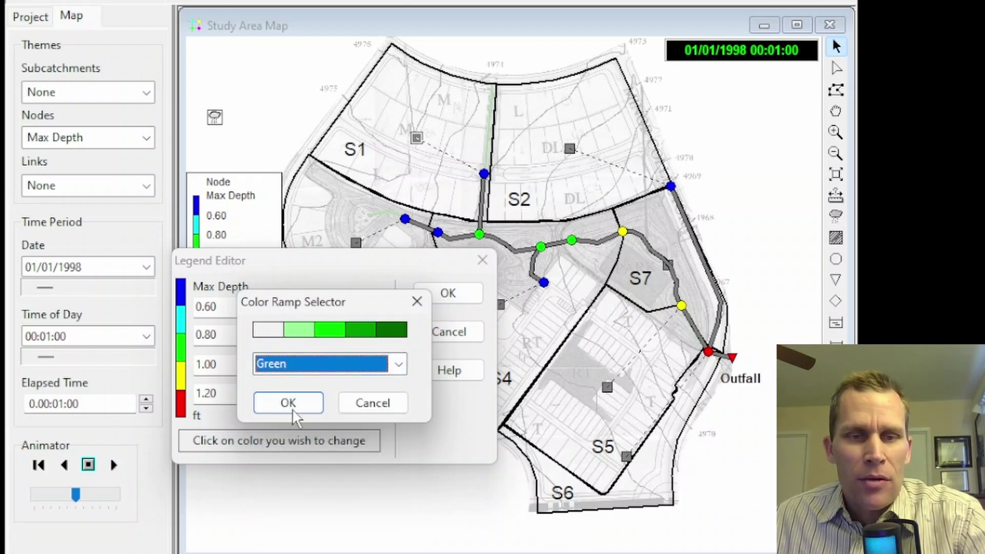
pyautogui.click(288, 402)
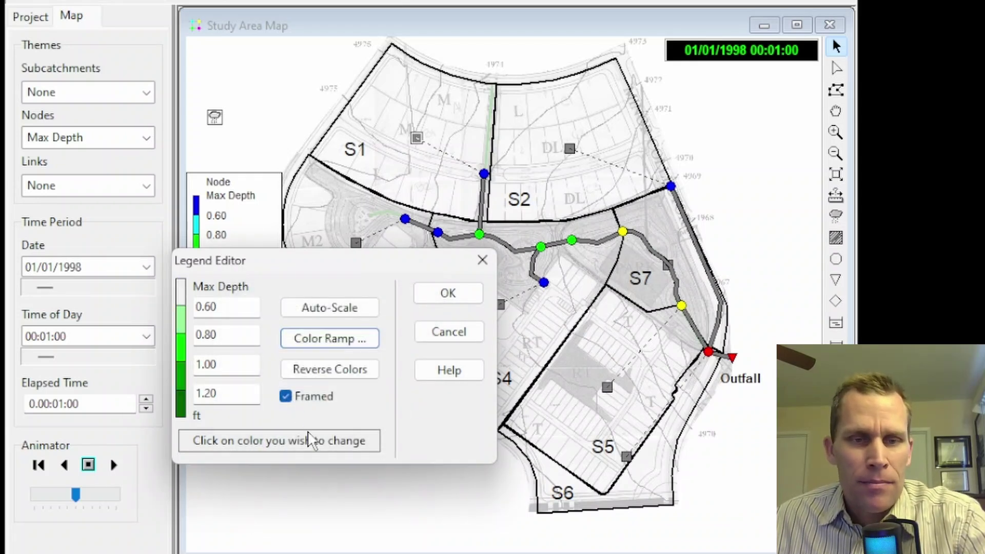
pyautogui.click(450, 293)
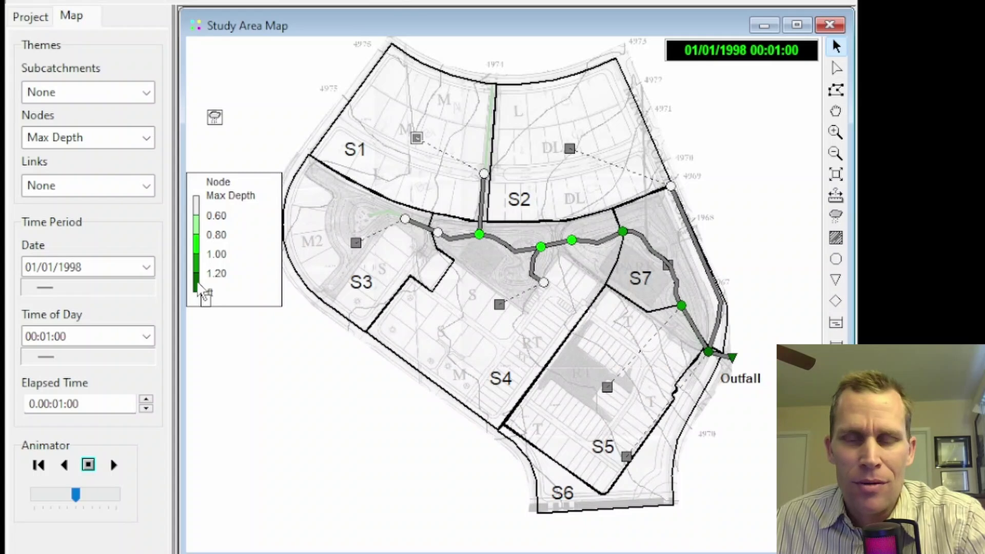
# Reverse the colors of the node Max Depth legend and apply the change
pyautogui.doubleClick(204, 294)
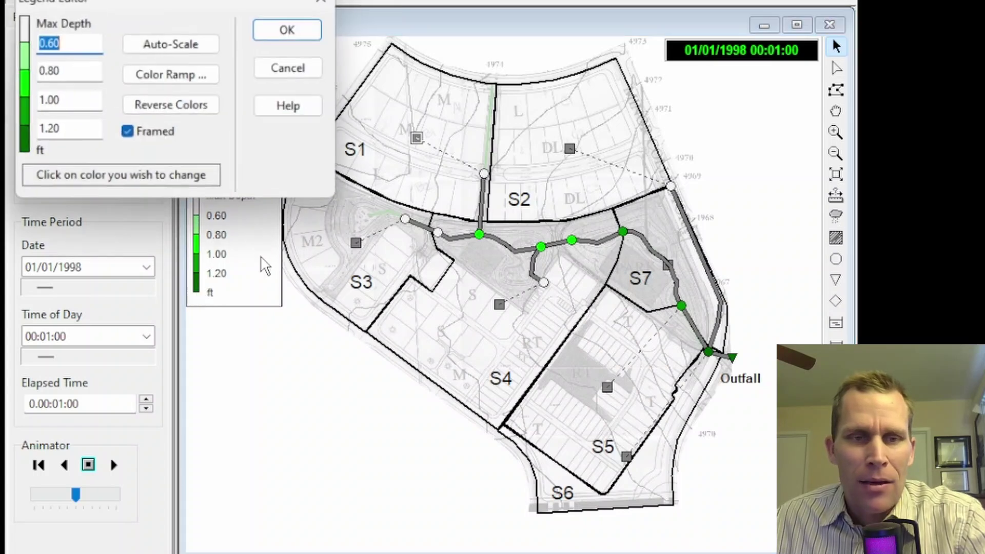
pyautogui.click(175, 109)
pyautogui.click(296, 26)
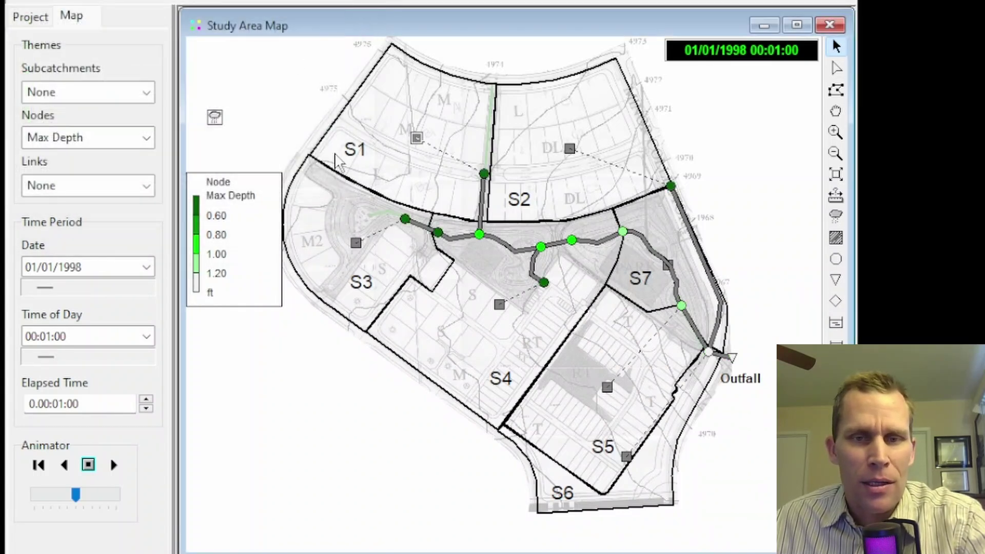
# Inspect the color choices for the dark green and light green bands of the Max Depth legend, keeping both colors
pyautogui.doubleClick(257, 264)
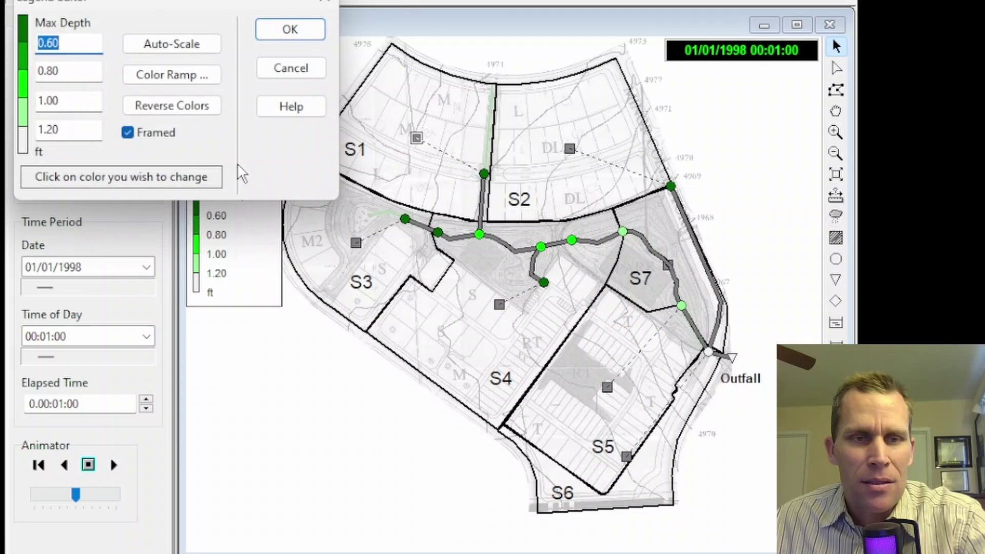
pyautogui.moveTo(141, 6); pyautogui.dragTo(164, 211)
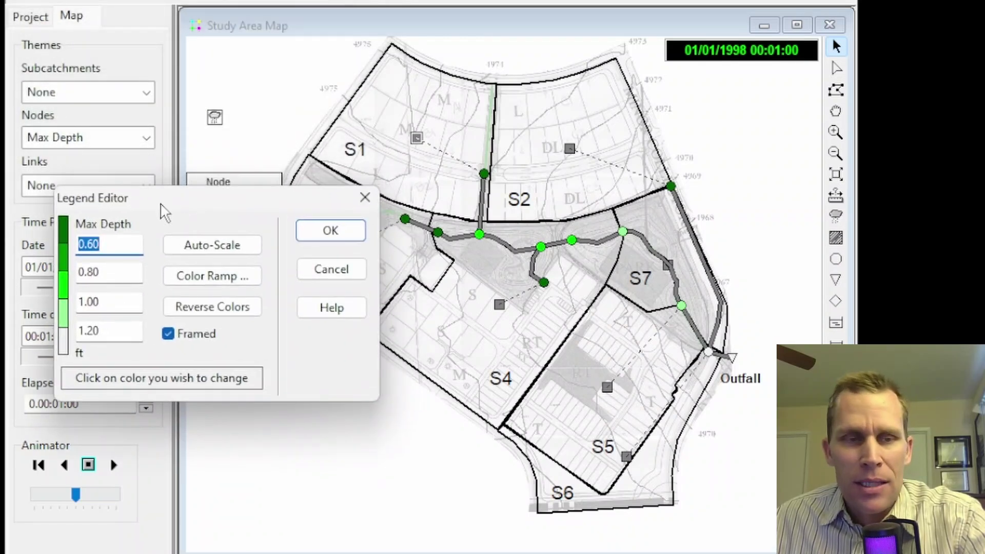
pyautogui.click(62, 228)
pyautogui.click(879, 108)
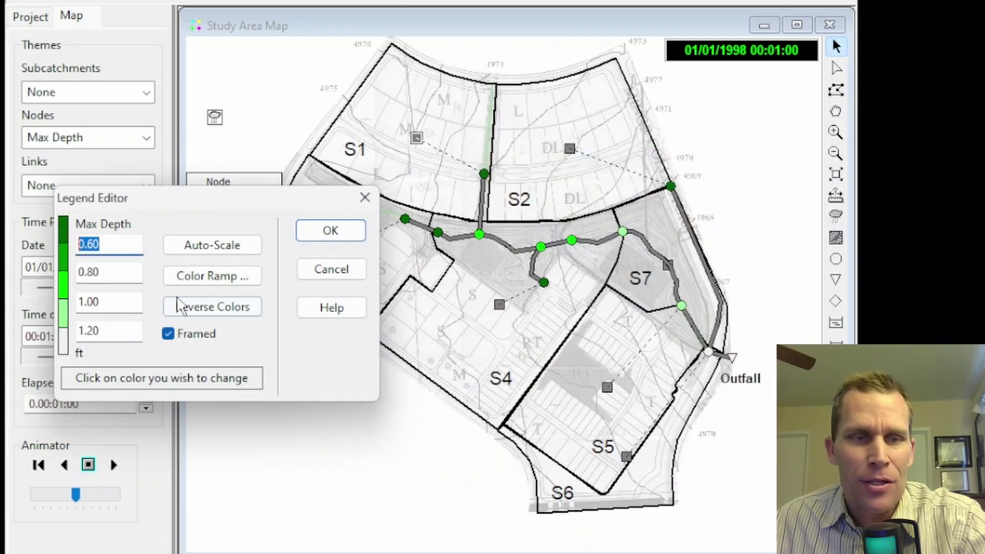
pyautogui.click(63, 312)
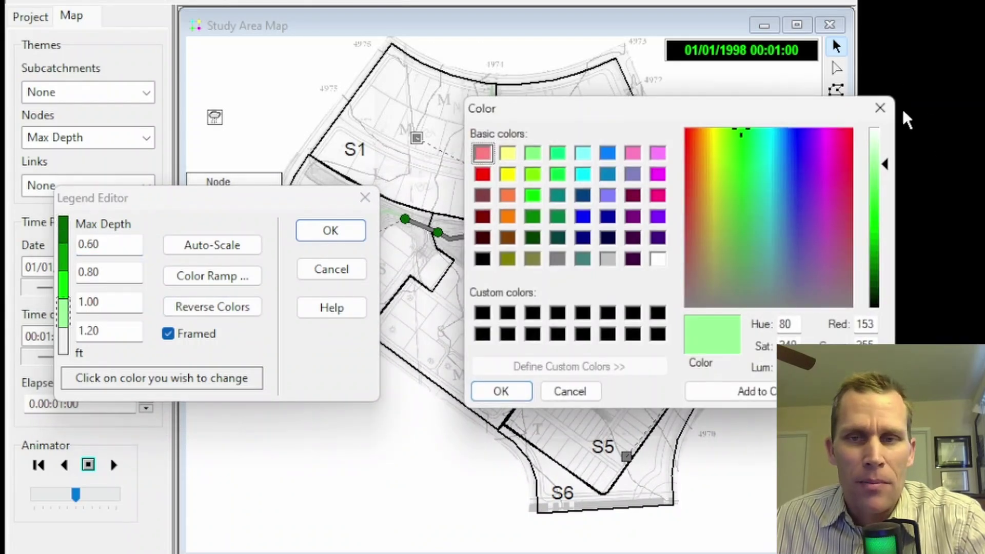
pyautogui.click(502, 390)
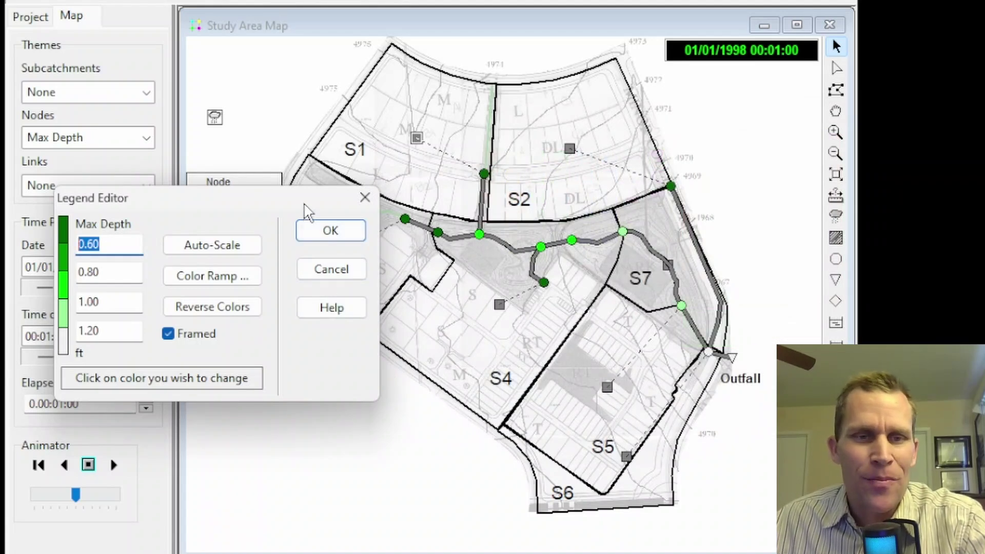
# Turn off the Framed option of the node Max Depth legend and apply it
pyautogui.moveTo(304, 203); pyautogui.dragTo(400, 317)
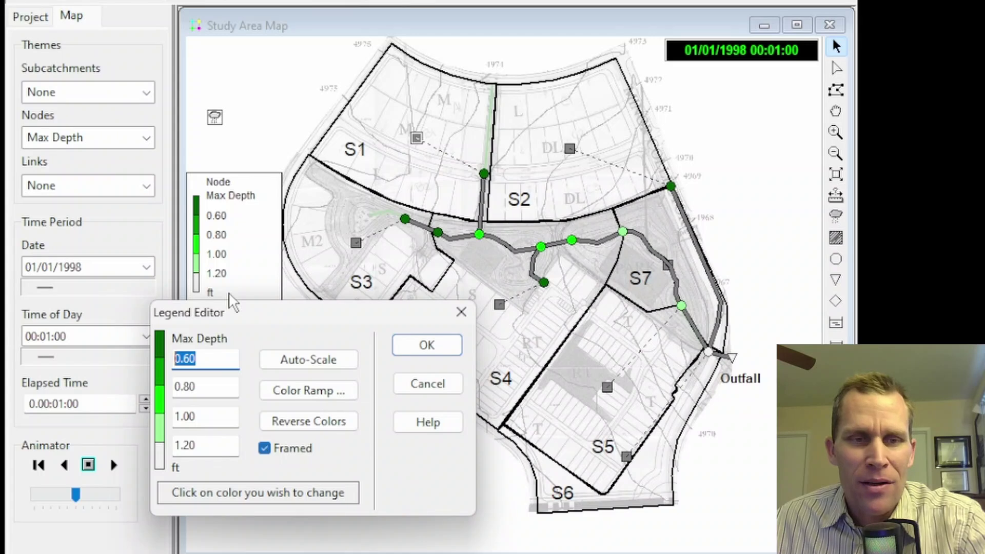
pyautogui.click(269, 451)
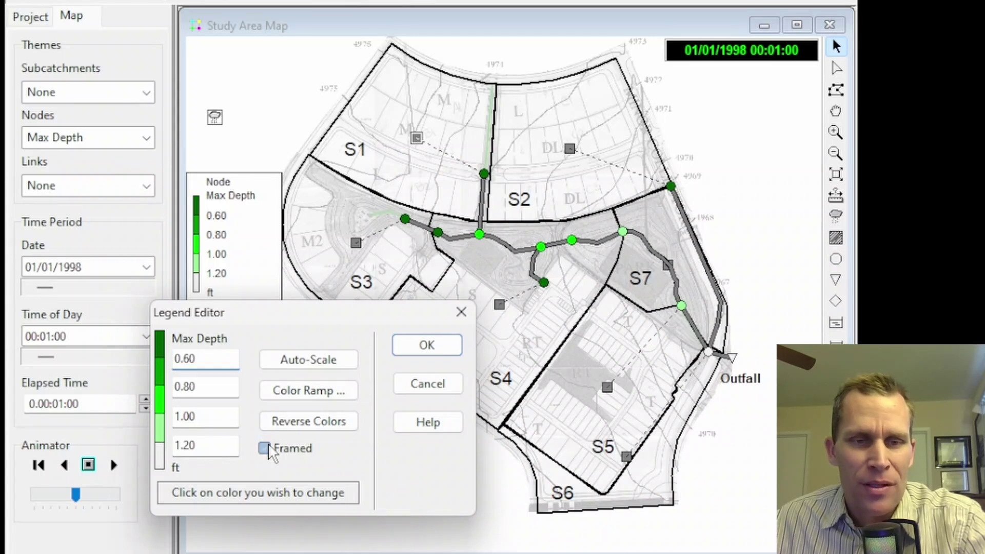
pyautogui.click(421, 348)
# Restore the frame around the node Max Depth legend and shift the legend slightly on the map
pyautogui.moveTo(221, 215); pyautogui.dragTo(247, 240)
pyautogui.doubleClick(247, 240)
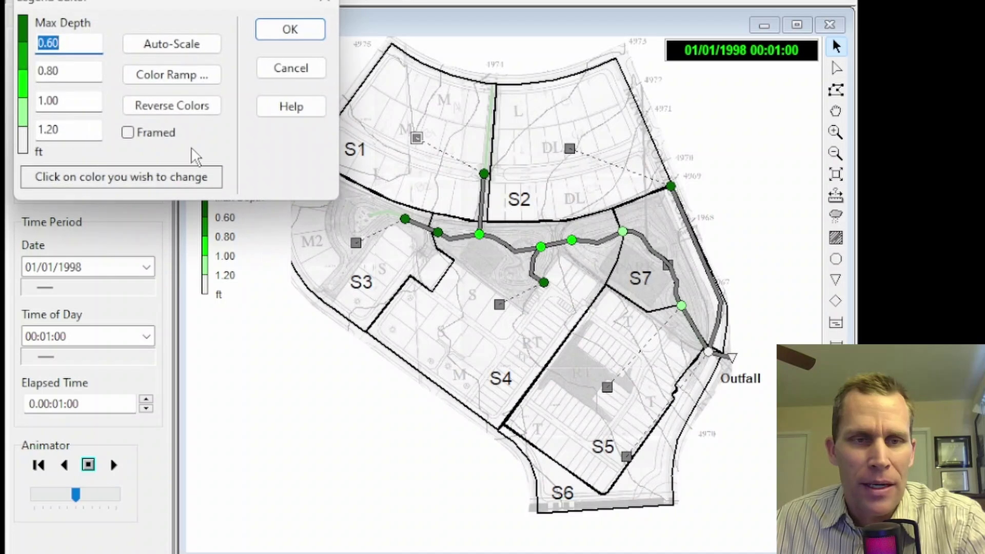
pyautogui.click(128, 133)
pyautogui.click(288, 31)
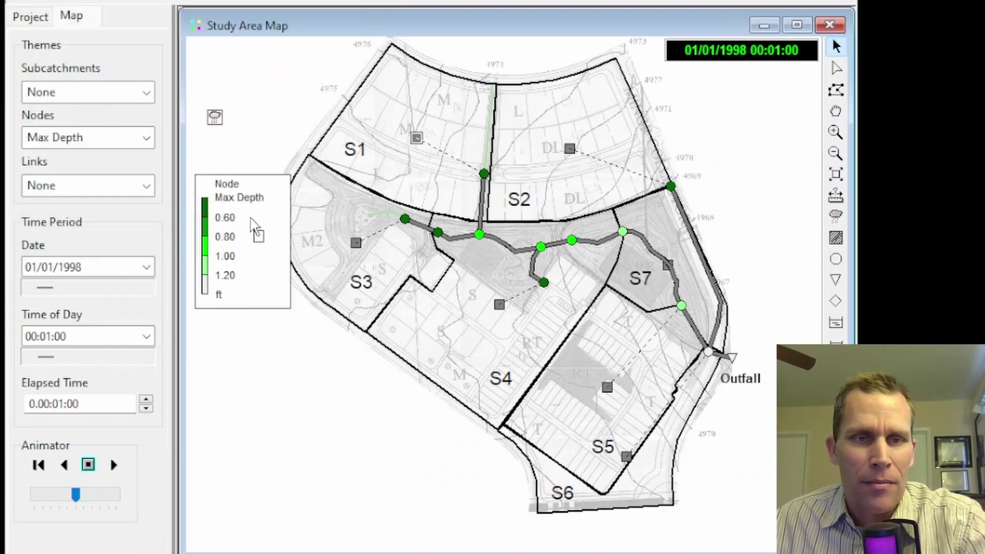
pyautogui.moveTo(245, 213); pyautogui.dragTo(247, 212)
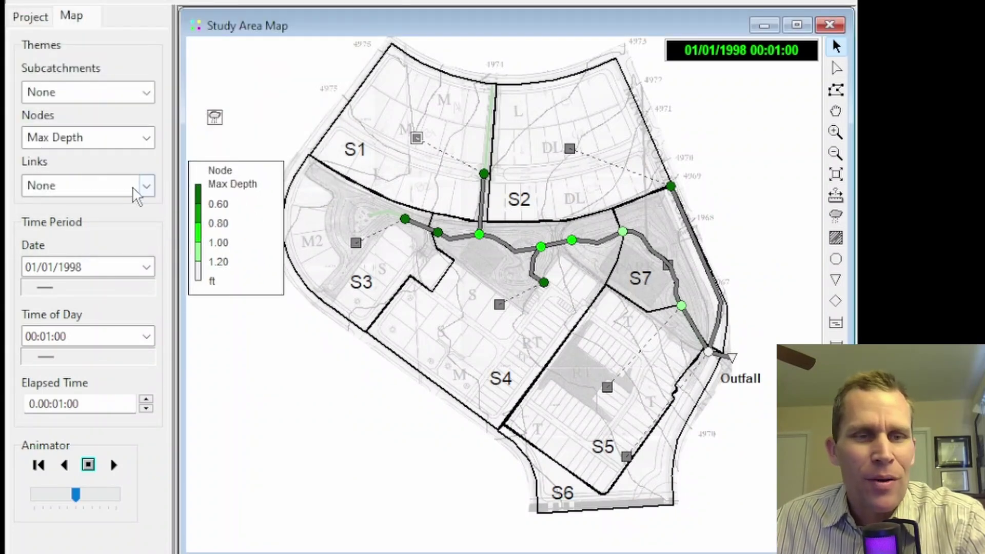
# Set the node theme to None and the link theme to Flow, and check conduit C5's flow on the map
pyautogui.click(146, 139)
pyautogui.click(125, 155)
pyautogui.click(147, 185)
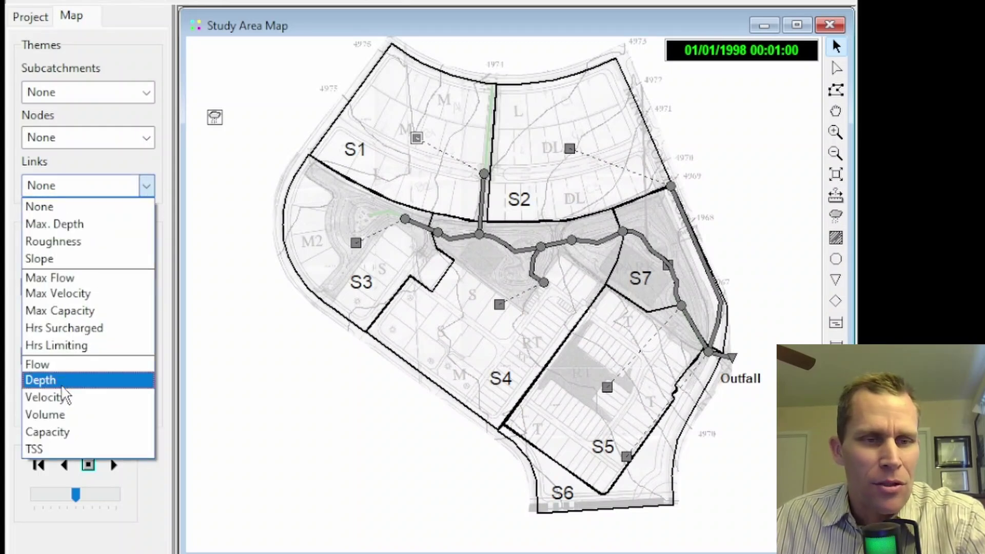
pyautogui.click(57, 365)
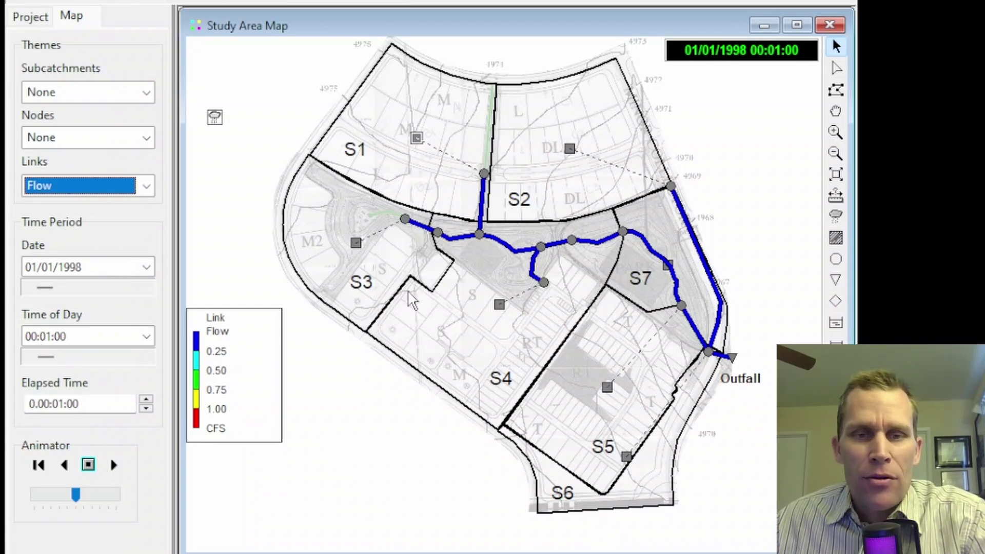
pyautogui.moveTo(503, 251)
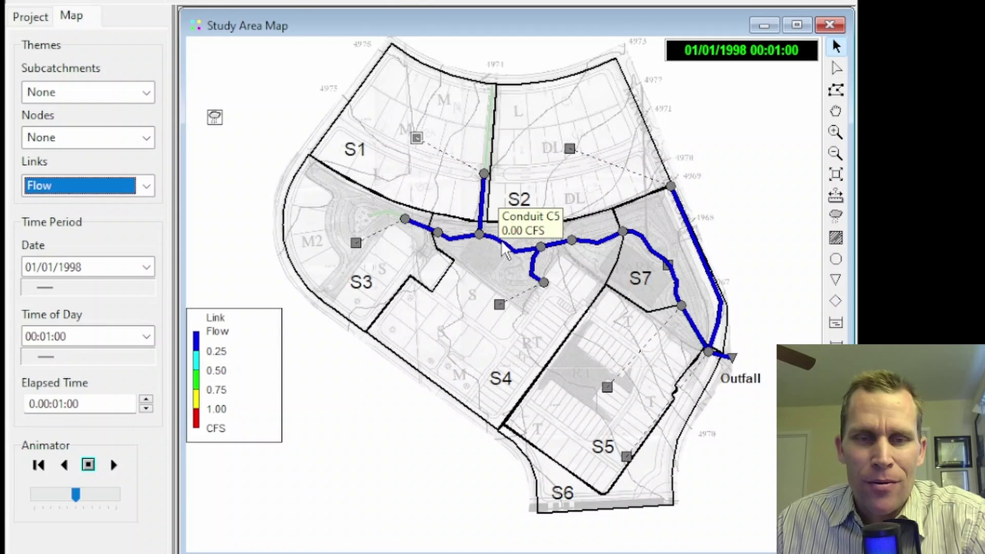
# Set the map's time period to 00:35:00 on 01/01/1998
pyautogui.click(57, 264)
pyautogui.click(60, 285)
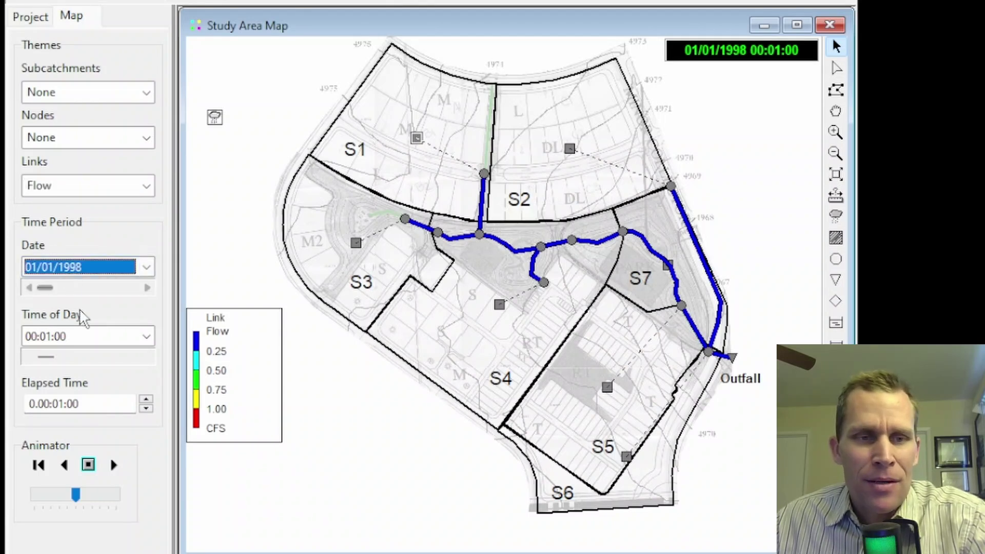
pyautogui.click(87, 337)
pyautogui.click(85, 337)
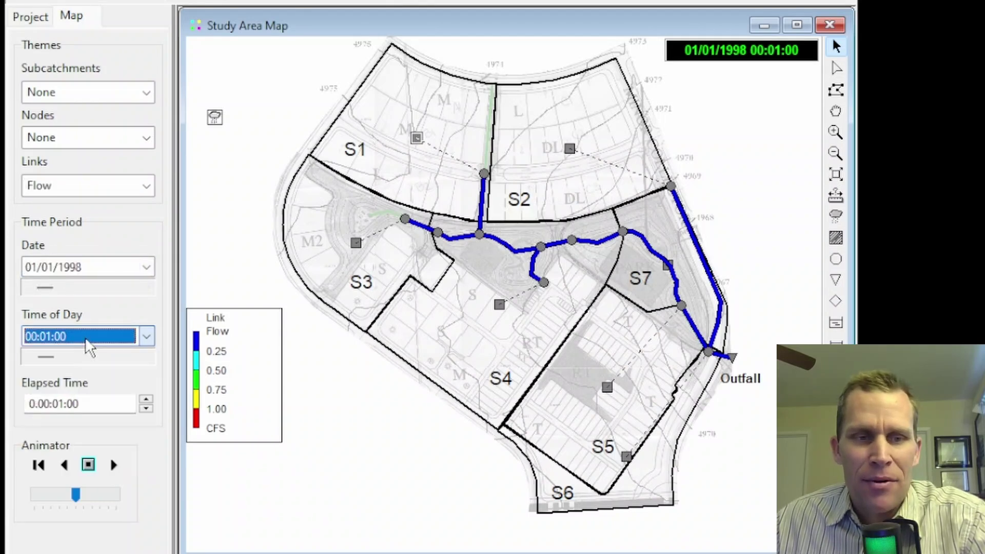
pyautogui.click(147, 336)
pyautogui.scroll(-10, 95, 395)
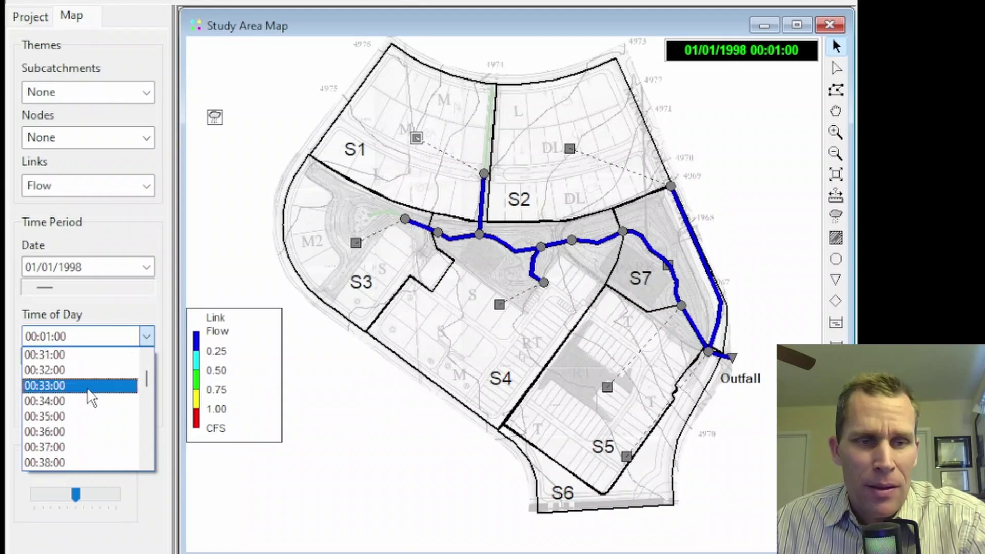
pyautogui.click(72, 415)
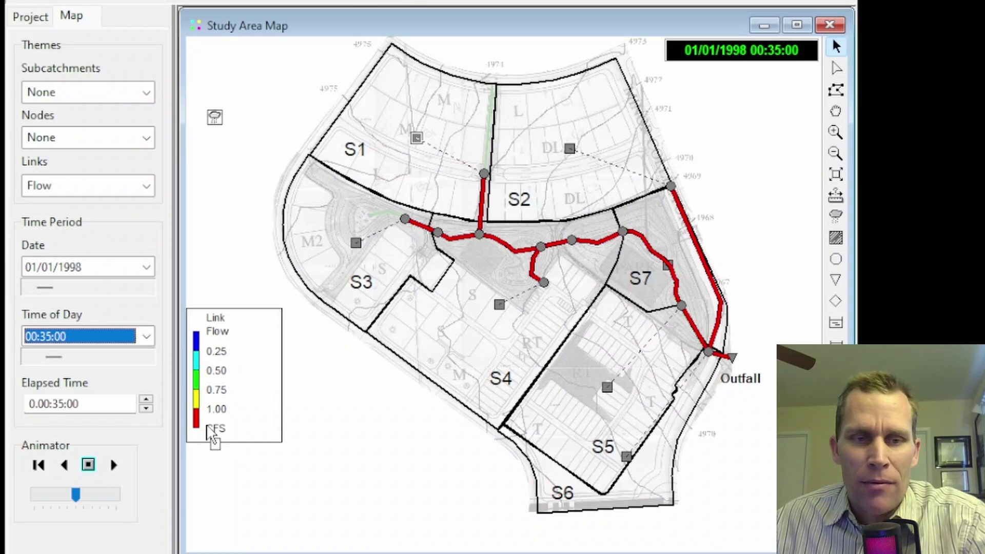
# Check the flow in conduit C7 and the neighboring conduits using the map's flyover labels
pyautogui.moveTo(593, 247)
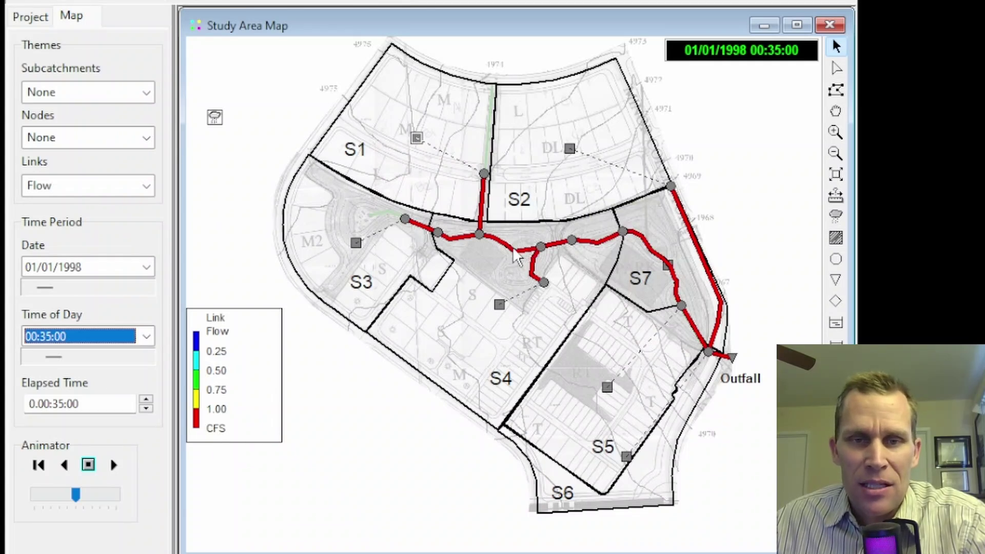
pyautogui.moveTo(557, 250)
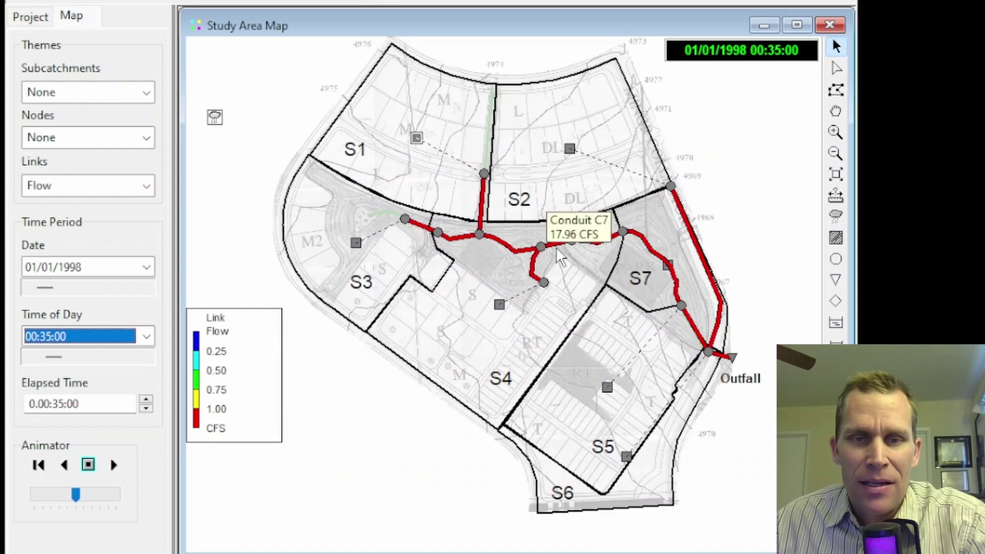
pyautogui.moveTo(534, 263)
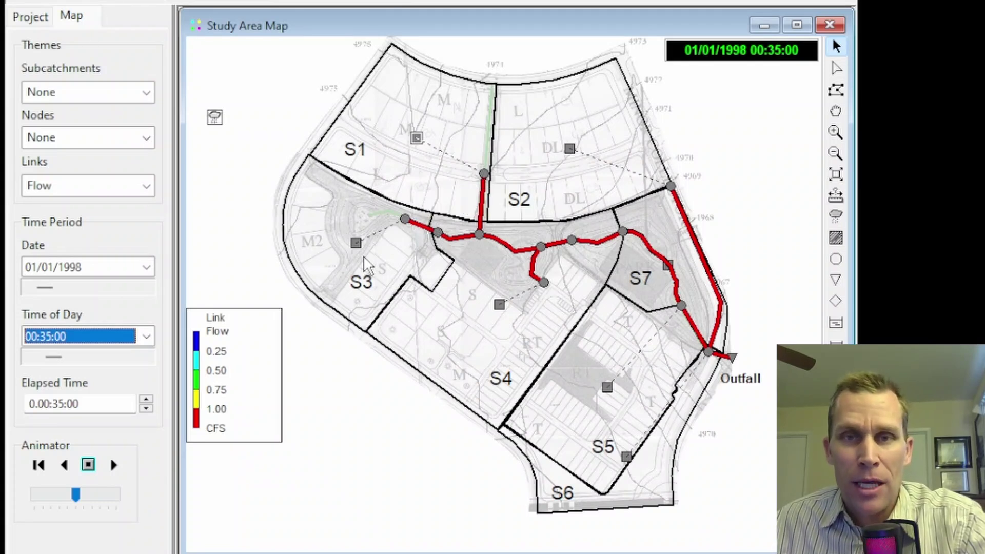
# Set the map's time of day to 00:01:00, the first period of the simulation
pyautogui.click(146, 336)
pyautogui.scroll(11, 96, 367)
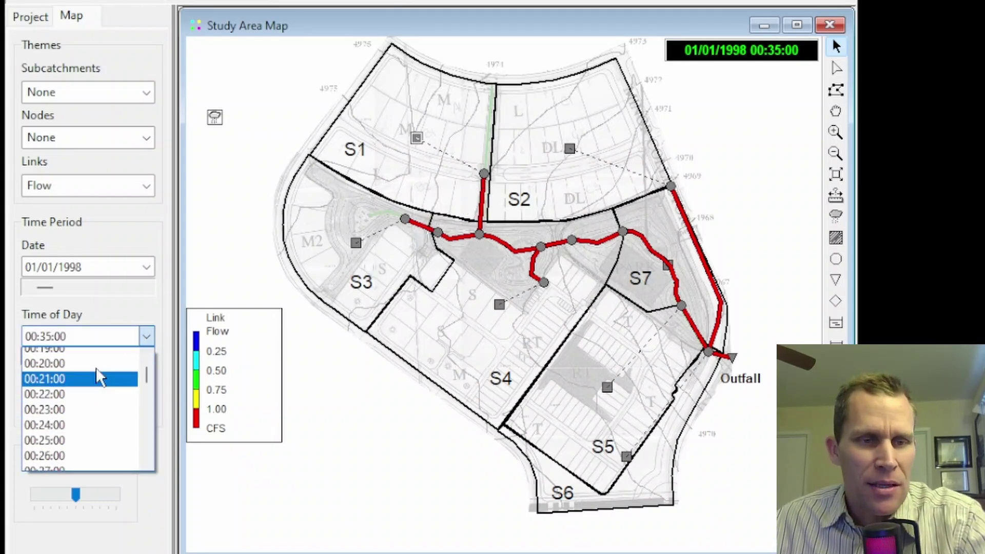
pyautogui.click(47, 355)
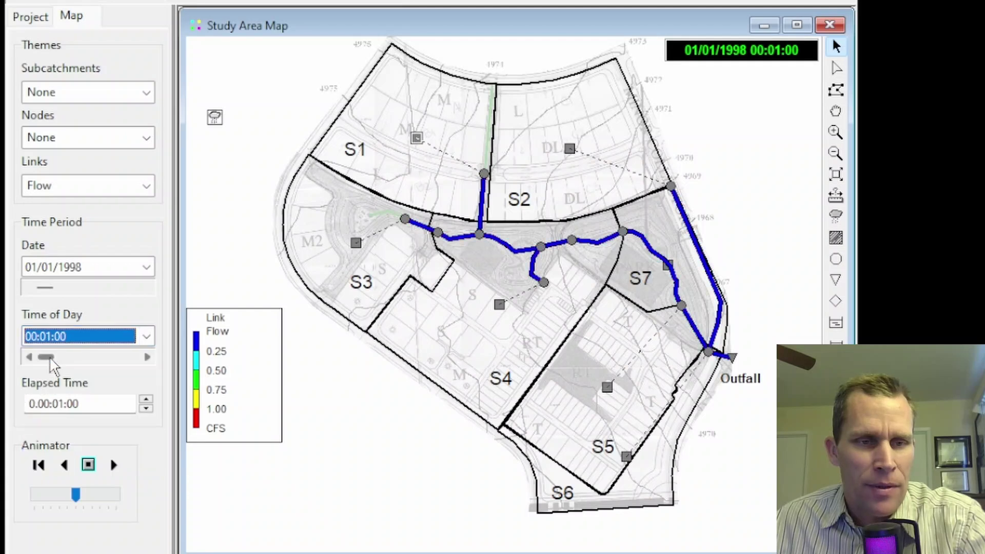
# Sweep the map's time of day forward and back to 00:01:00, and try to advance the date past 01/01/1998
pyautogui.moveTo(49, 359); pyautogui.dragTo(152, 358)
pyautogui.moveTo(99, 379); pyautogui.dragTo(35, 378)
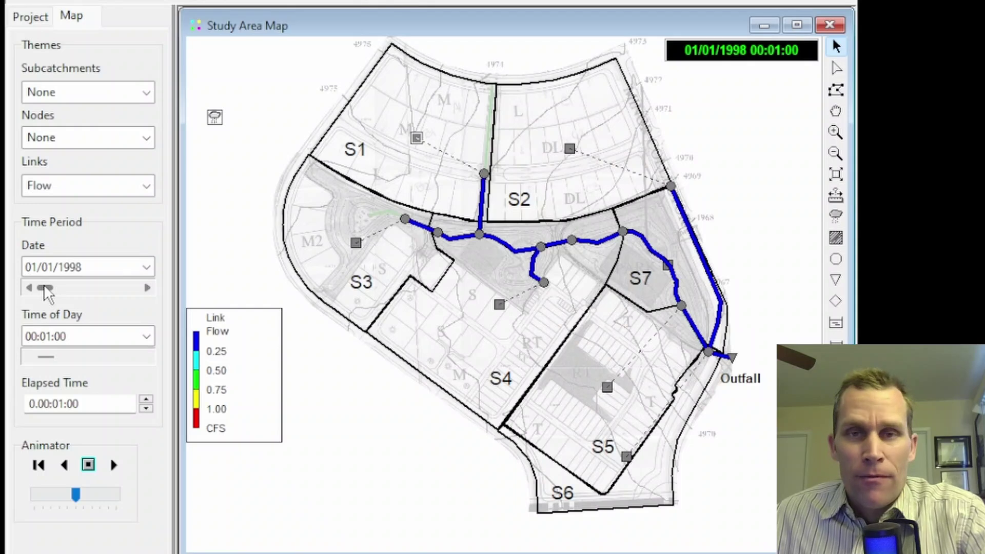
pyautogui.moveTo(85, 286); pyautogui.dragTo(130, 296)
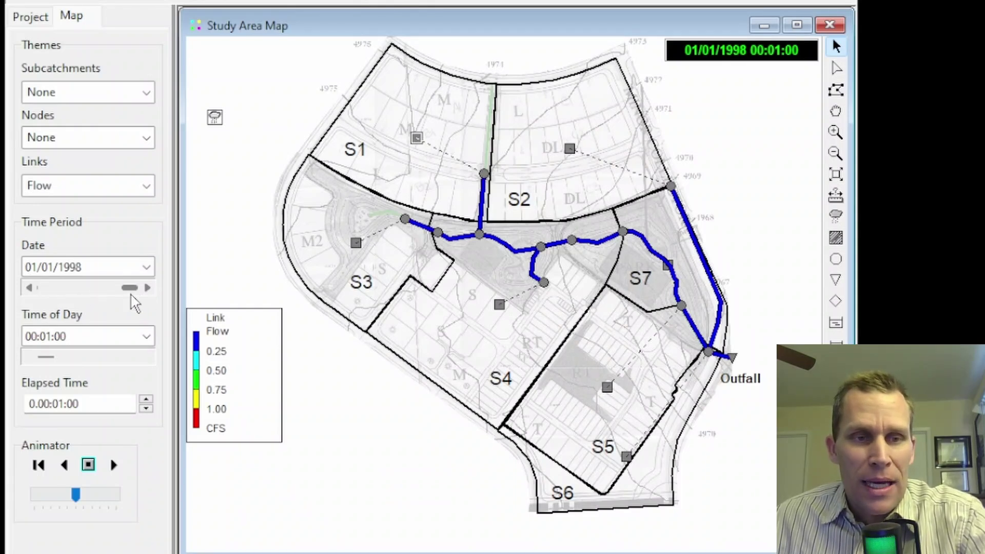
pyautogui.click(84, 266)
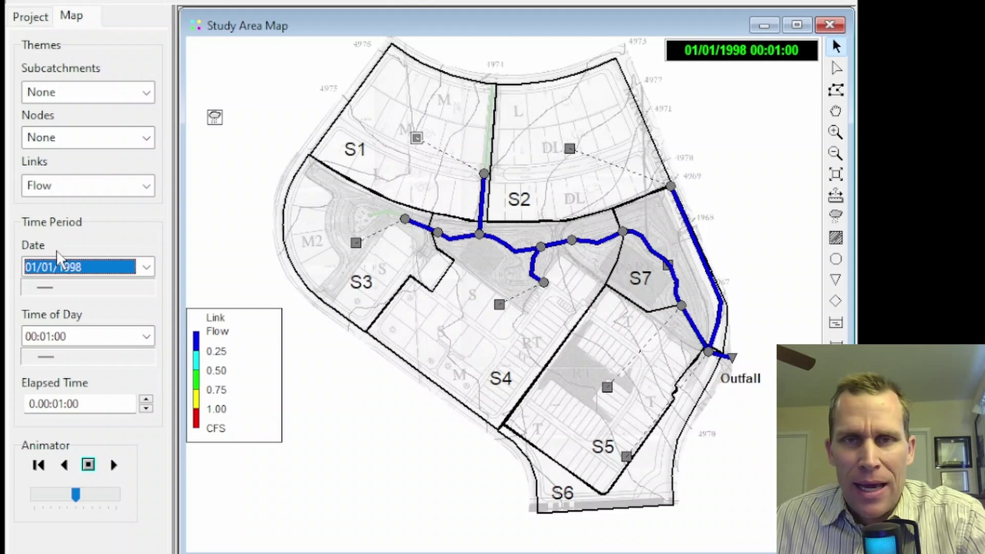
# Set the map's time of day to 06:00:00 and check the flow in conduit C10
pyautogui.click(88, 337)
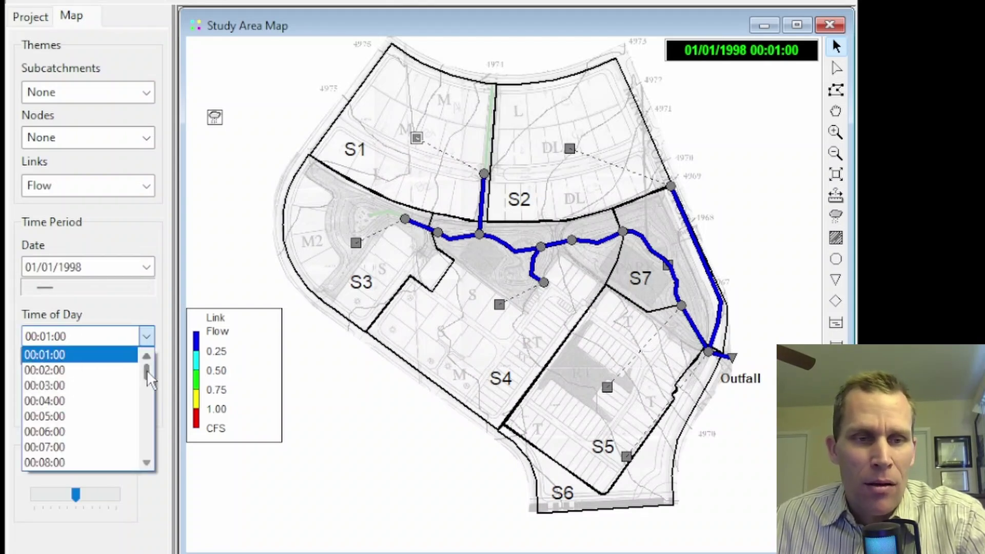
pyautogui.moveTo(147, 371); pyautogui.dragTo(146, 462)
pyautogui.click(47, 461)
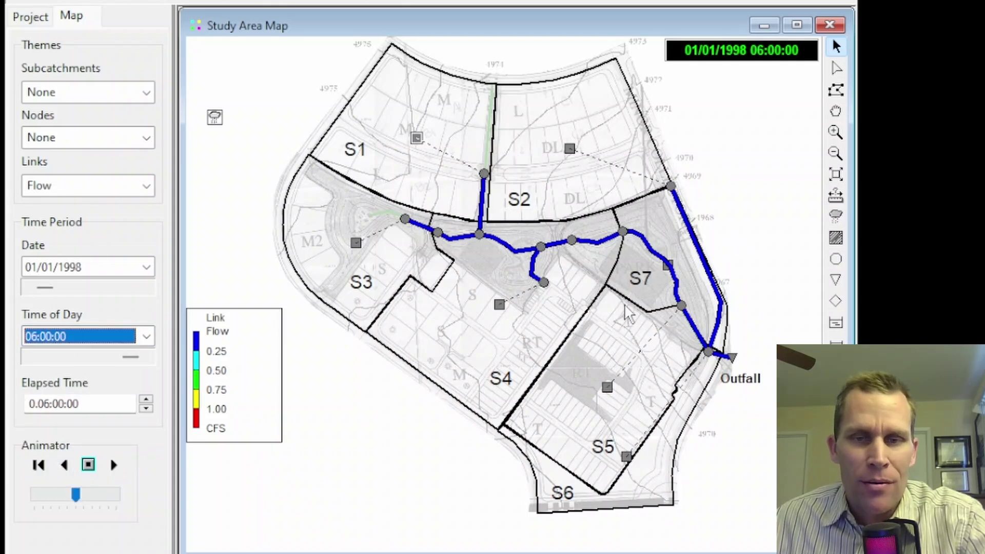
pyautogui.moveTo(695, 331)
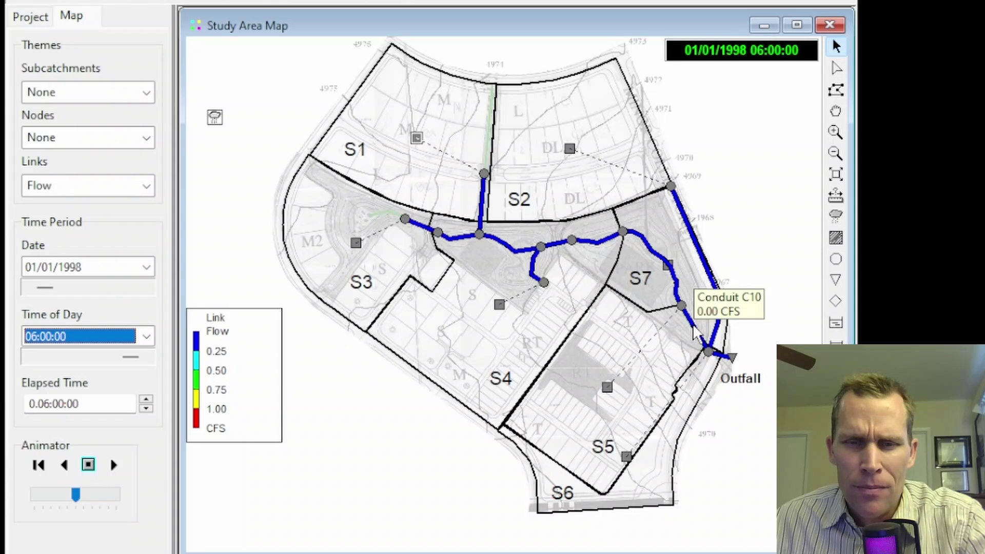
# Return the map's time of day from the end of the simulation to 00:01:00
pyautogui.click(142, 336)
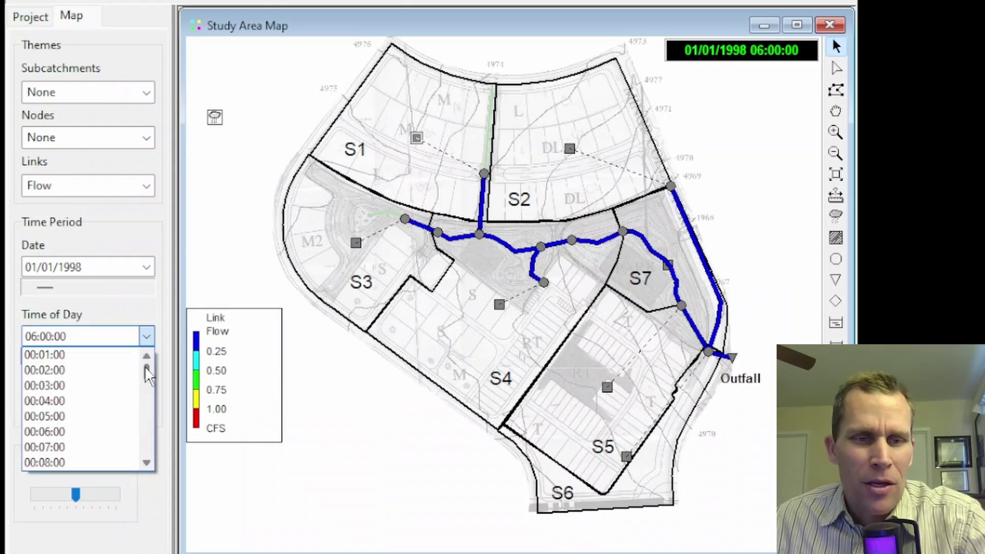
pyautogui.click(96, 346)
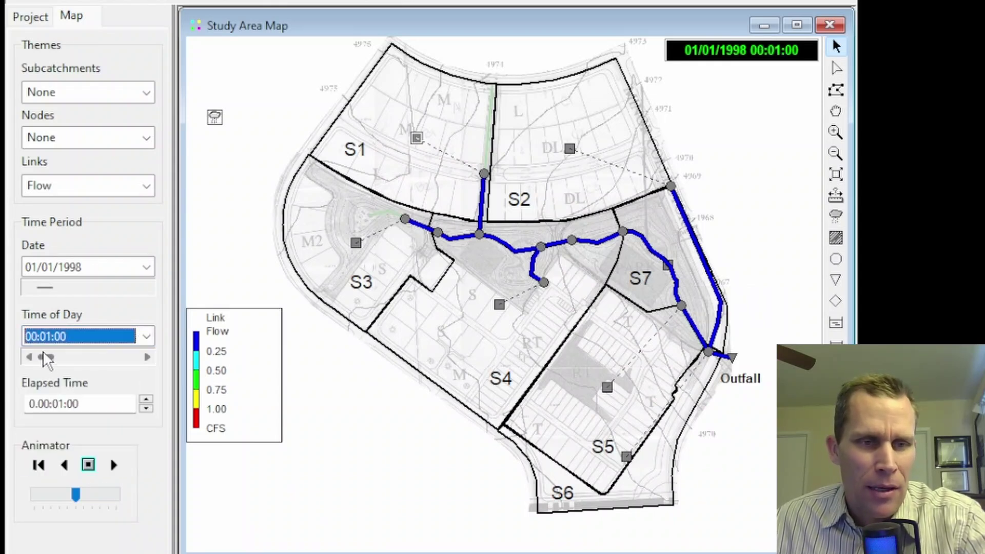
pyautogui.moveTo(128, 357); pyautogui.dragTo(37, 366)
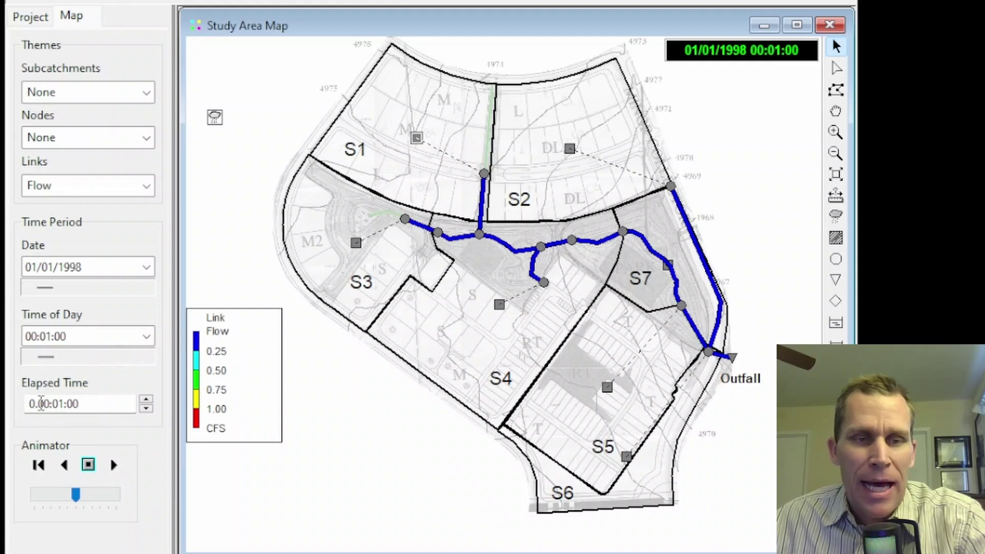
# Advance the map's elapsed time to 0.00:09:00
pyautogui.click(146, 400)
pyautogui.click(146, 399)
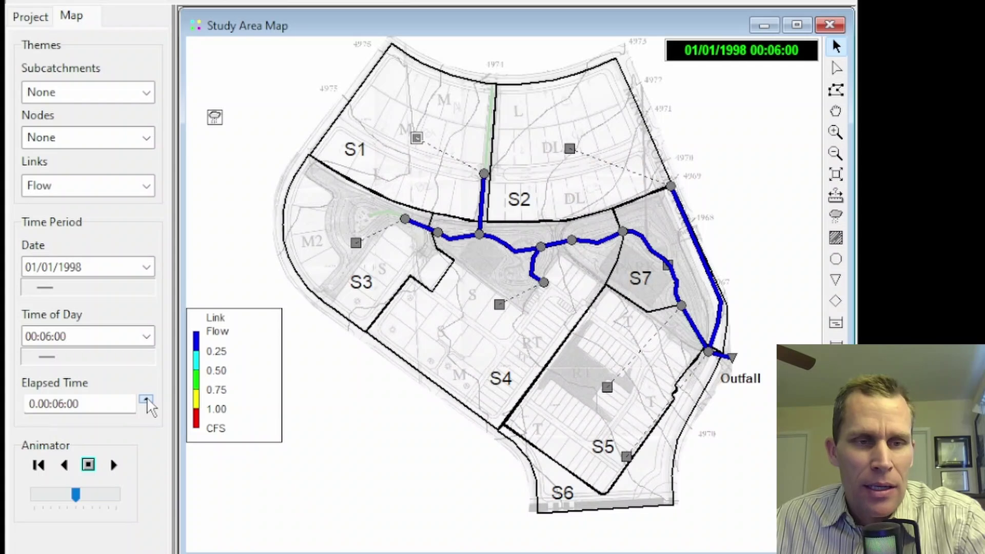
pyautogui.click(146, 399)
pyautogui.click(146, 400)
pyautogui.click(146, 400)
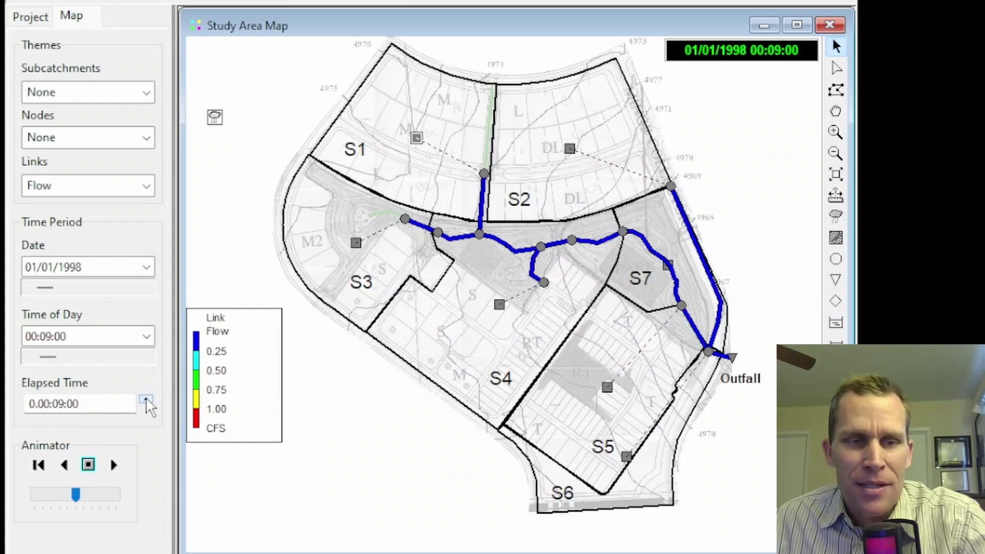
# Step the map's time of day forward to 00:17:00 to follow the link flow colors
pyautogui.click(148, 356)
pyautogui.click(147, 357)
pyautogui.click(147, 357)
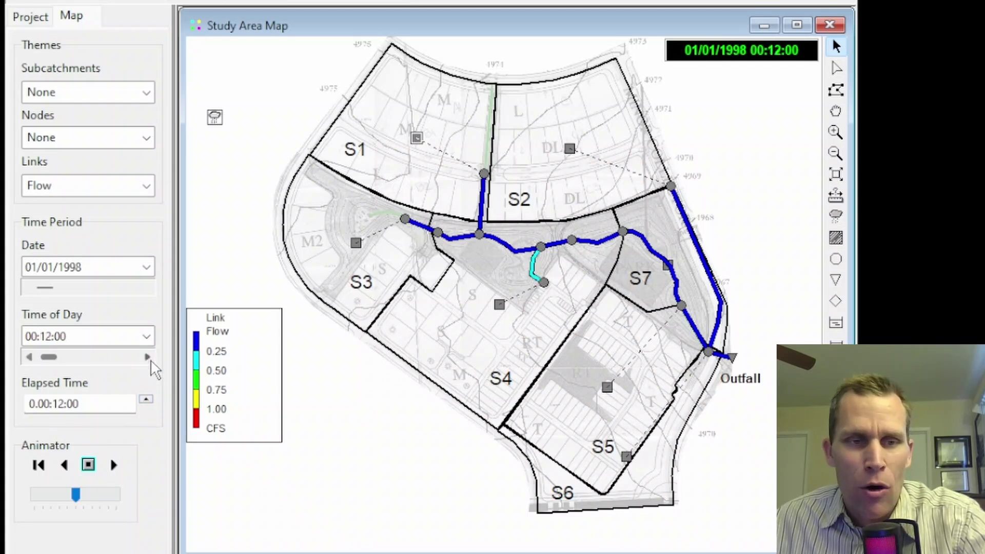
pyautogui.click(147, 356)
pyautogui.click(147, 357)
pyautogui.click(147, 356)
pyautogui.click(147, 357)
pyautogui.click(147, 357)
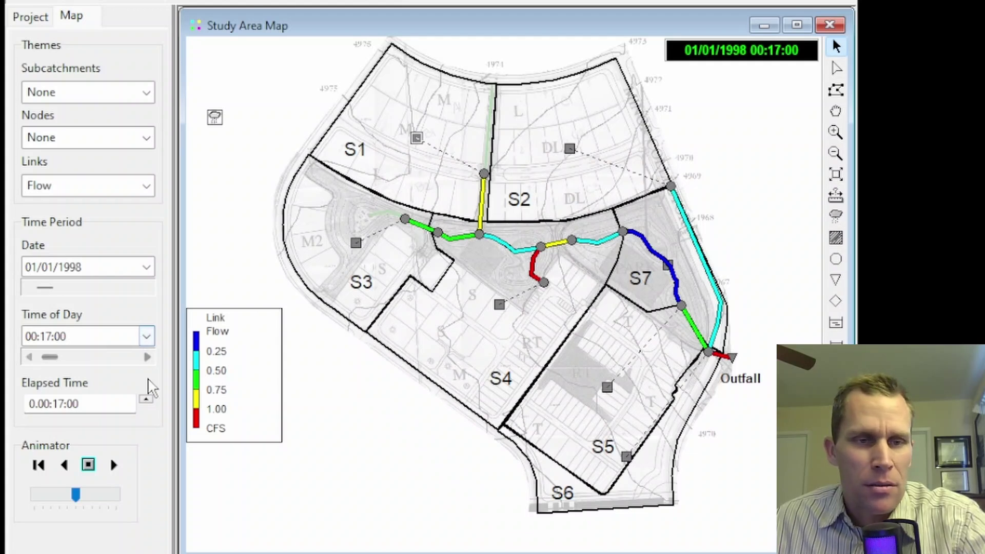
# Step the map's time of day forward to 01:08:00 to watch the conduit flows rise and recede
pyautogui.click(147, 357)
pyautogui.click(147, 357)
pyautogui.click(147, 357)
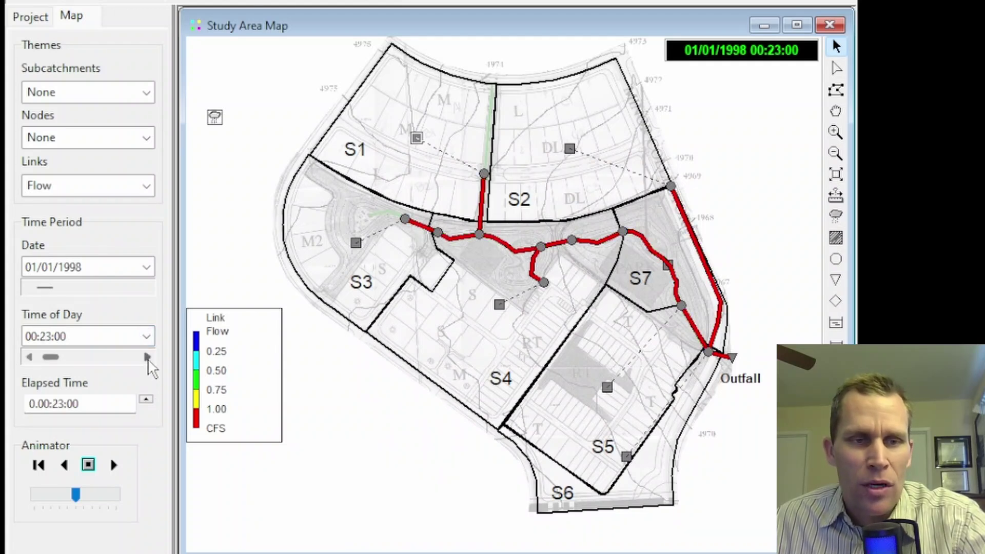
pyautogui.click(147, 357)
pyautogui.click(148, 357)
pyautogui.click(147, 357)
pyautogui.click(147, 357)
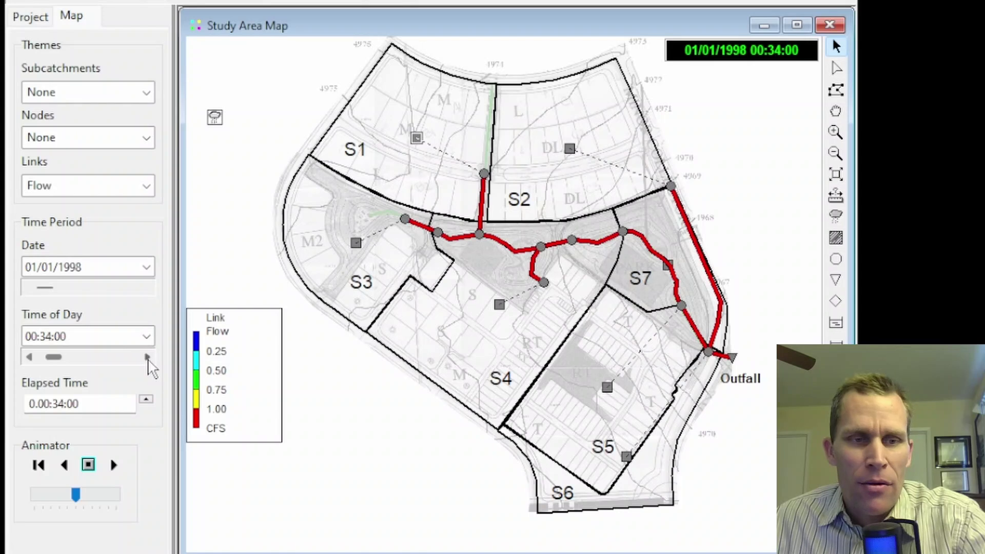
pyautogui.click(147, 357)
pyautogui.click(147, 357)
pyautogui.click(148, 357)
pyautogui.click(147, 357)
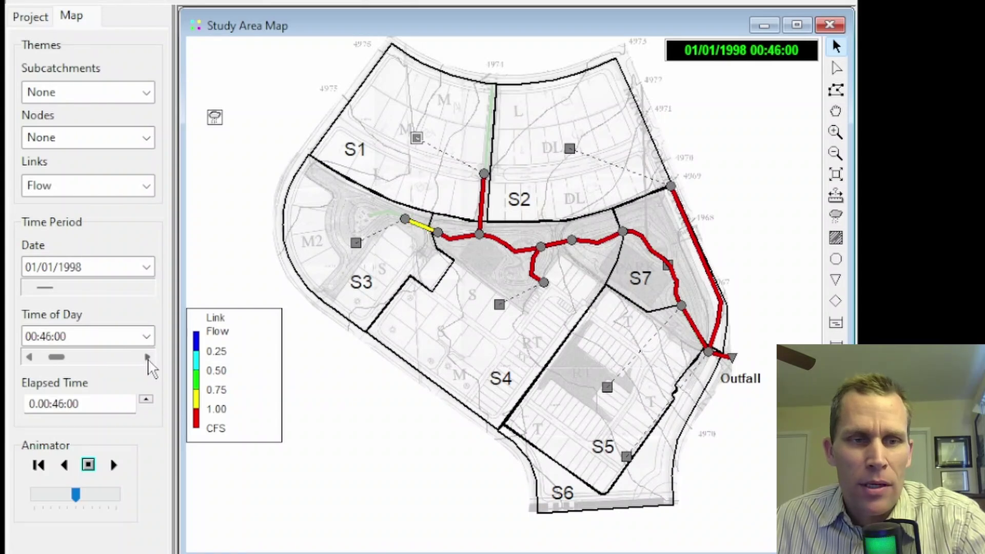
pyautogui.click(148, 357)
pyautogui.click(147, 357)
pyautogui.click(147, 357)
pyautogui.click(147, 357)
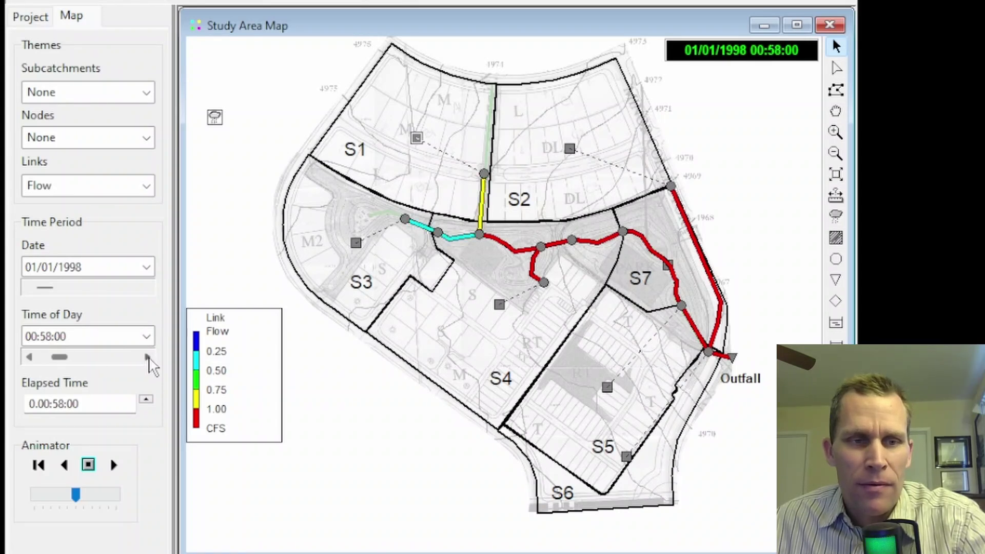
pyautogui.click(147, 357)
pyautogui.click(147, 357)
pyautogui.click(147, 357)
pyautogui.click(147, 357)
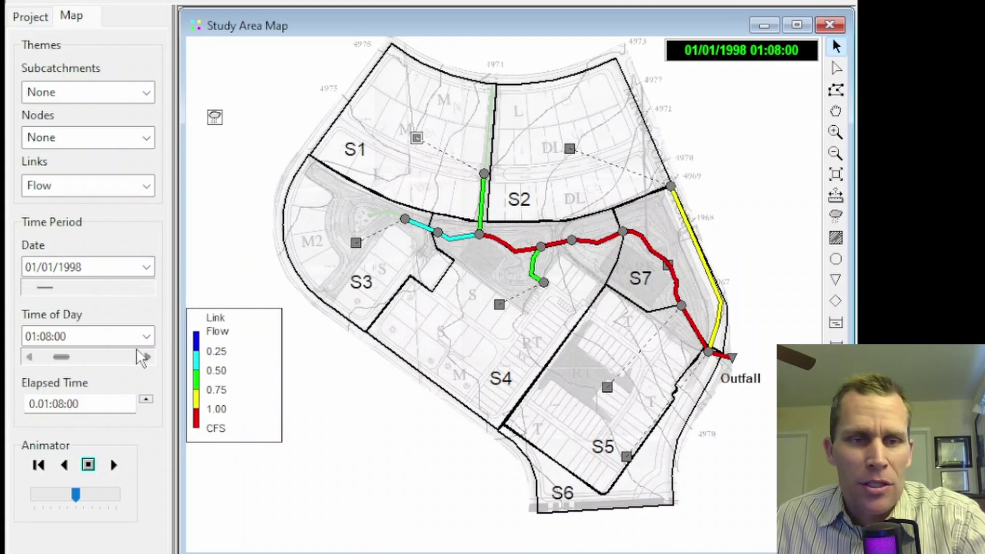
# Step the map's time of day forward to 02:00:00 to follow the receding conduit flows
pyautogui.click(147, 358)
pyautogui.click(148, 358)
pyautogui.click(147, 358)
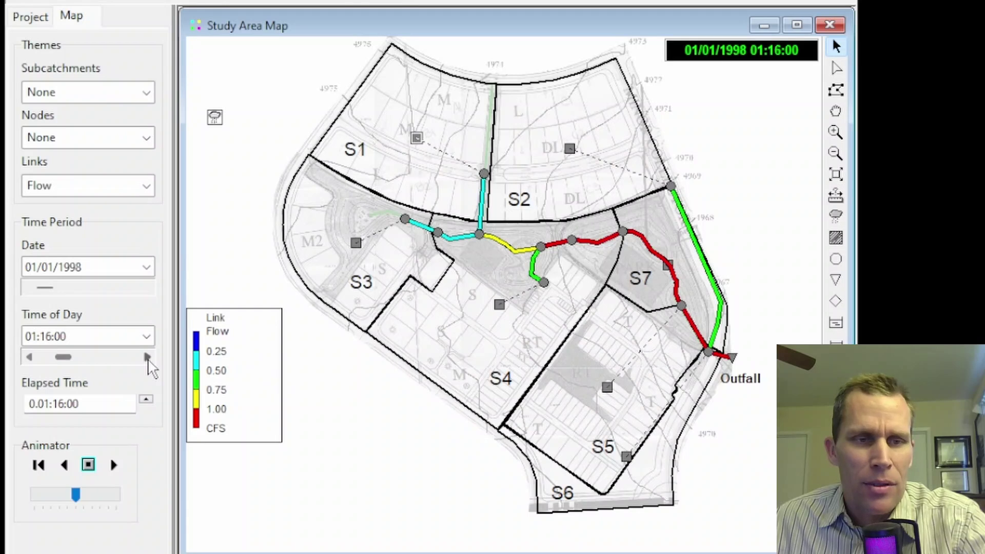
pyautogui.click(147, 357)
pyautogui.click(148, 358)
pyautogui.click(147, 358)
pyautogui.click(147, 358)
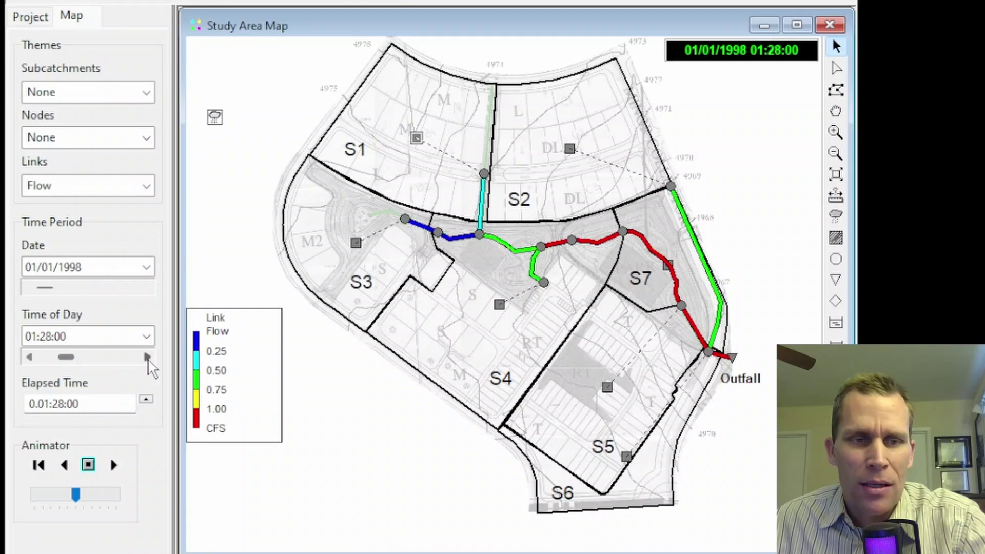
pyautogui.click(147, 357)
pyautogui.click(147, 358)
pyautogui.click(147, 358)
pyautogui.click(147, 357)
pyautogui.click(148, 358)
pyautogui.click(147, 358)
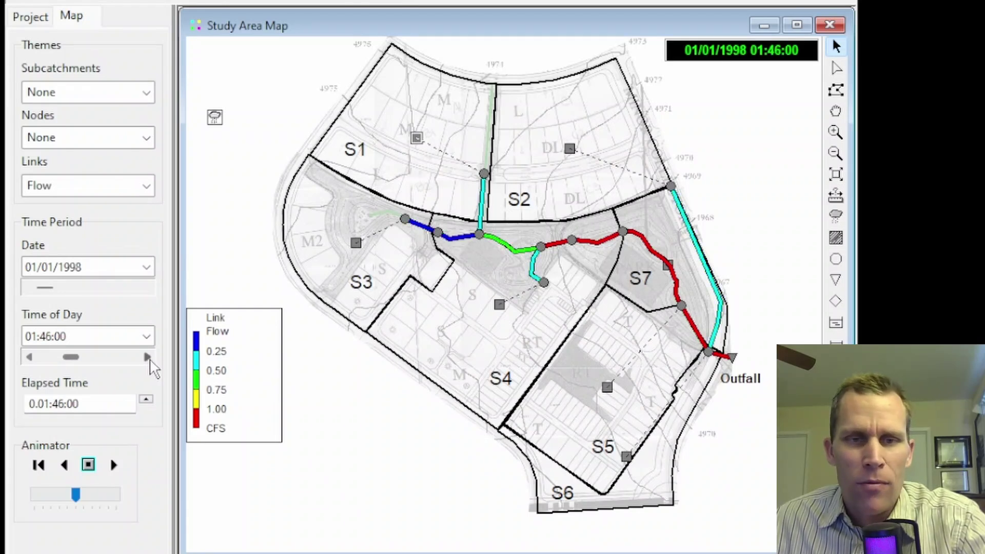
pyautogui.click(148, 358)
pyautogui.click(148, 358)
pyautogui.click(148, 358)
pyautogui.click(148, 358)
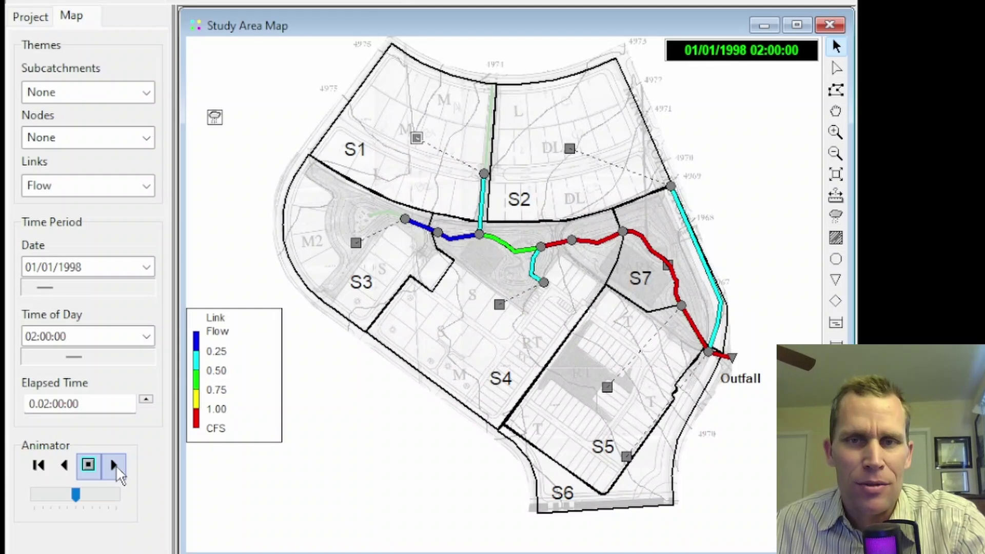
# Play the link flow animation forward, stop it at 02:38:00, and return the map to 00:01:00
pyautogui.click(115, 465)
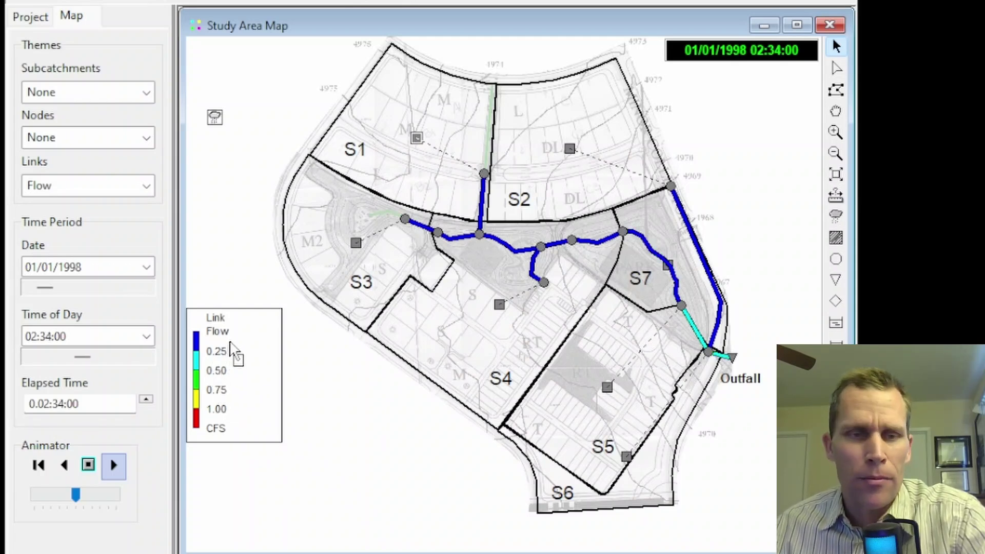
pyautogui.click(88, 466)
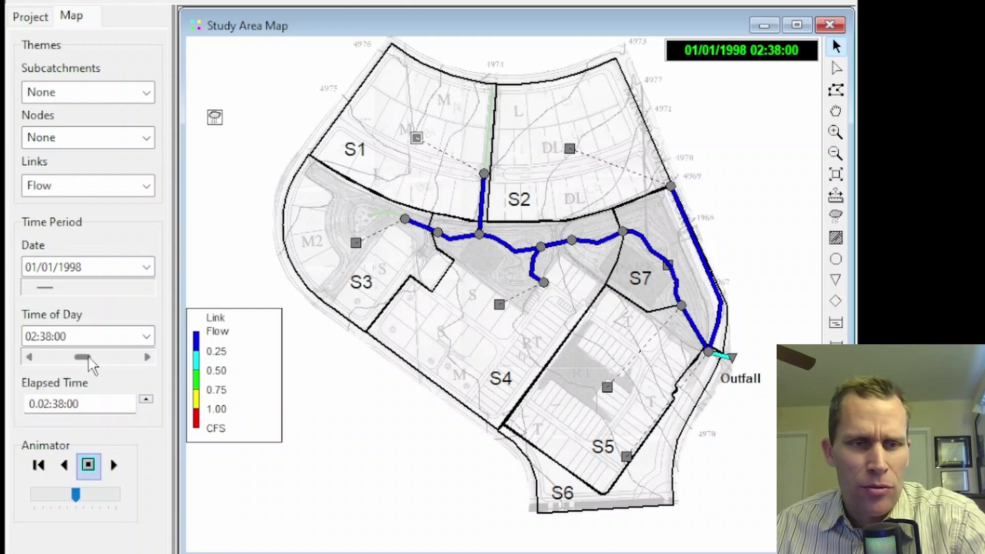
pyautogui.moveTo(92, 365); pyautogui.dragTo(29, 354)
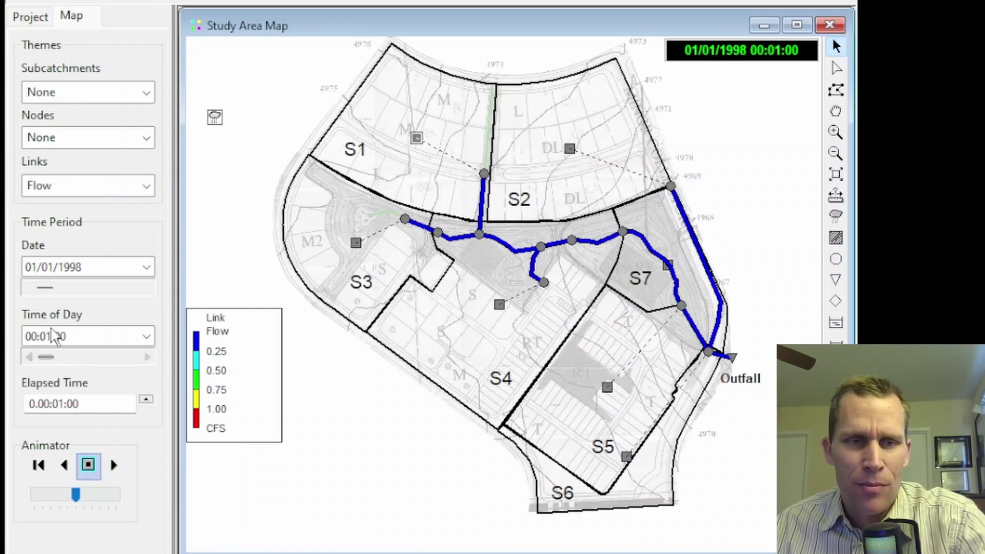
# Set the animation speed to its fastest, play the link flows forward, and stop at 01:37:00
pyautogui.moveTo(76, 495); pyautogui.dragTo(23, 516)
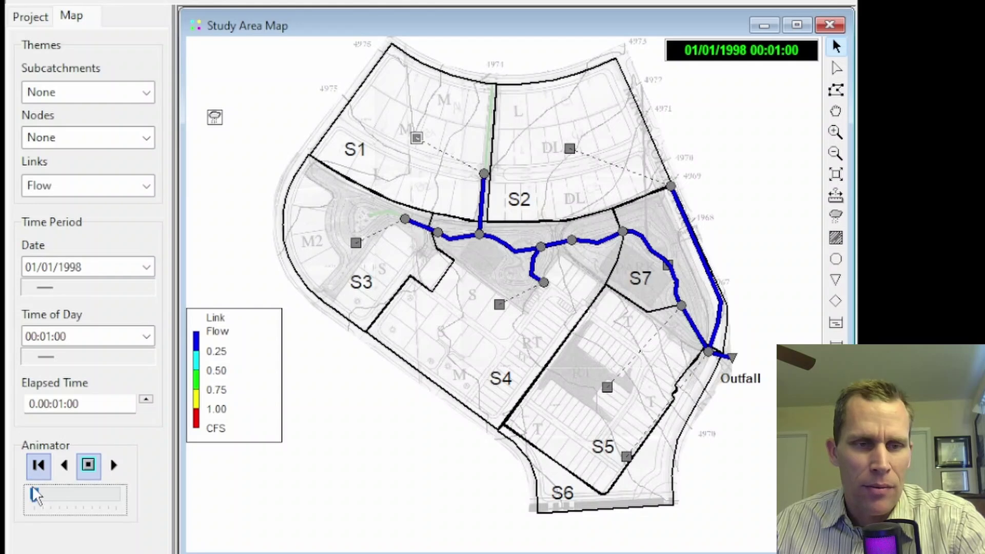
pyautogui.moveTo(36, 500); pyautogui.dragTo(132, 510)
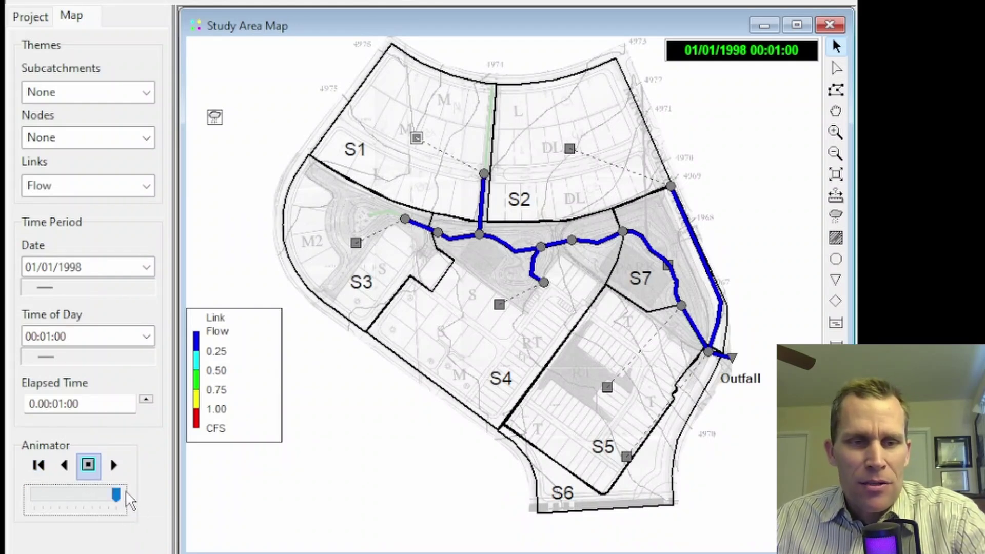
pyautogui.click(113, 465)
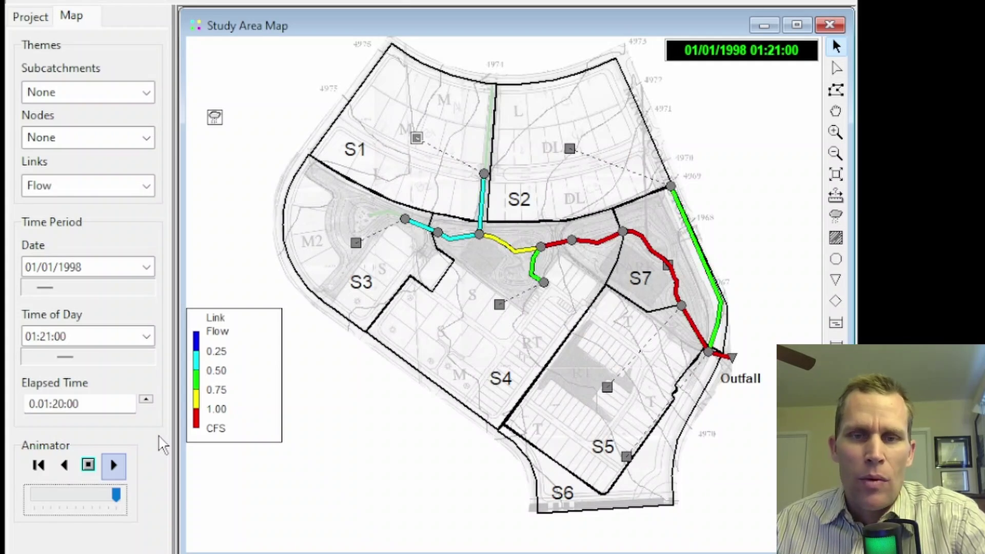
pyautogui.click(88, 464)
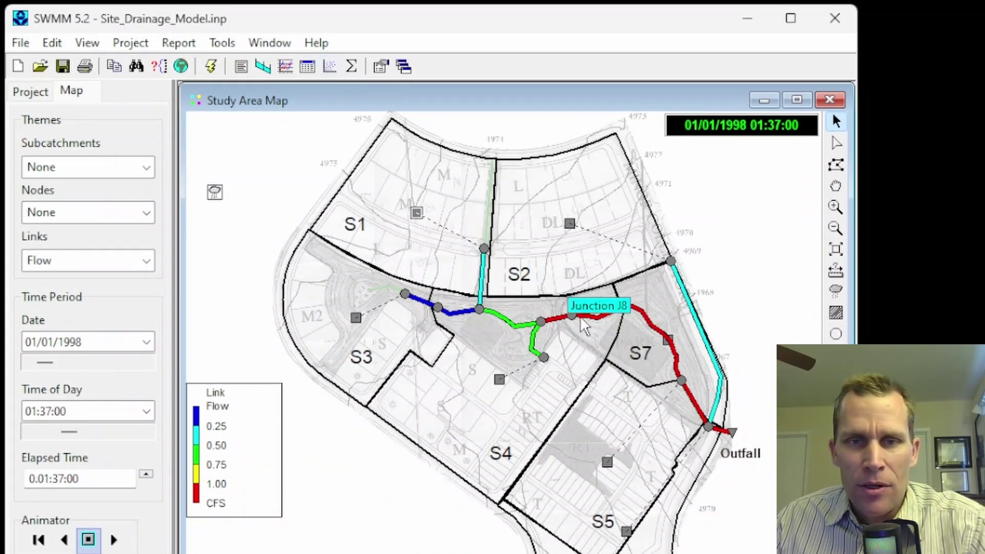
# Select conduit C8, view its flow over elapsed time on 01/01/1998 as a time series plot, and close the graph
pyautogui.moveTo(590, 326)
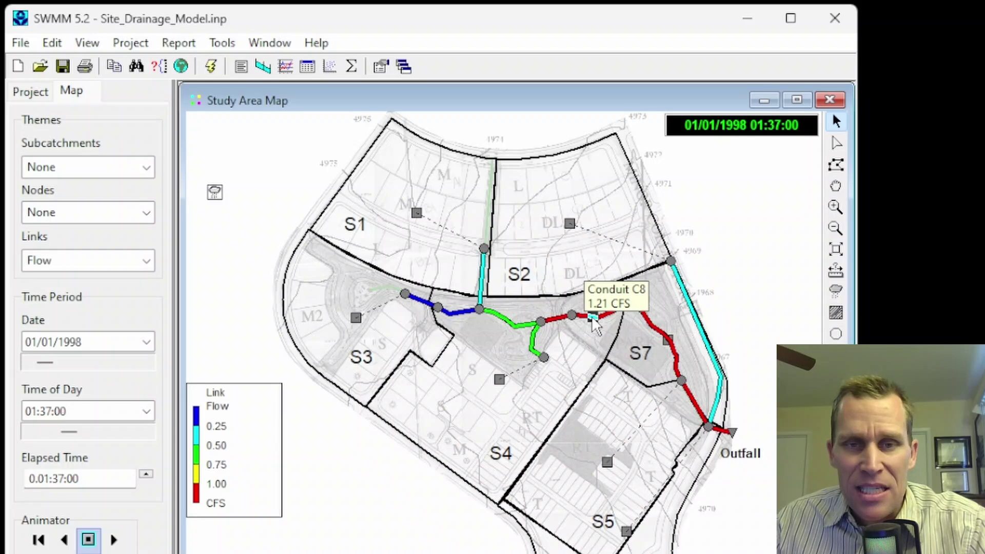
pyautogui.click(285, 67)
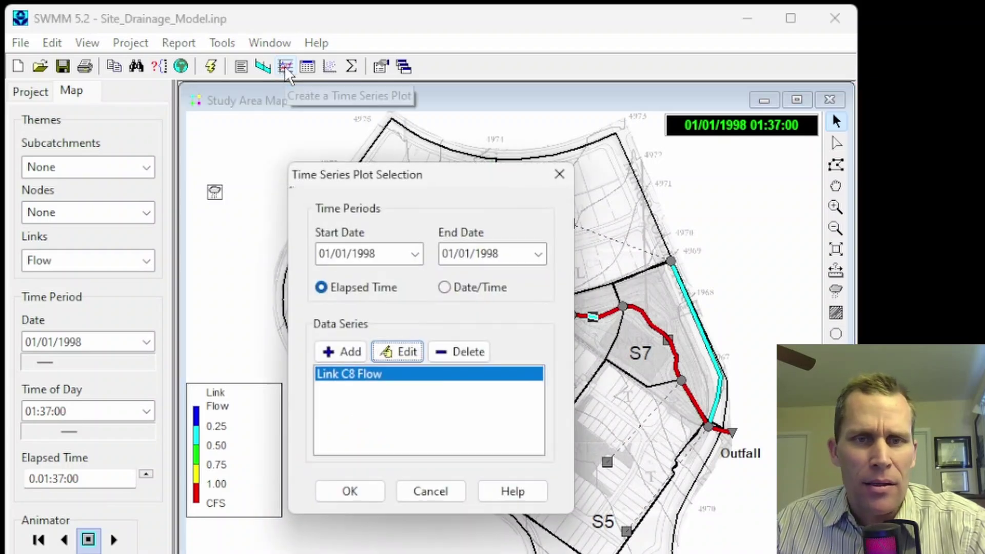
pyautogui.click(353, 491)
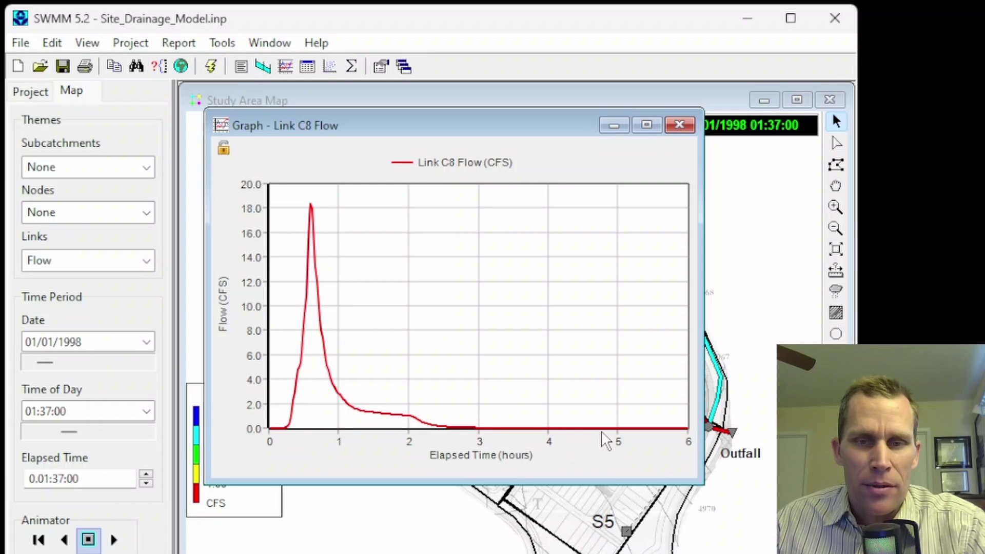
pyautogui.click(679, 125)
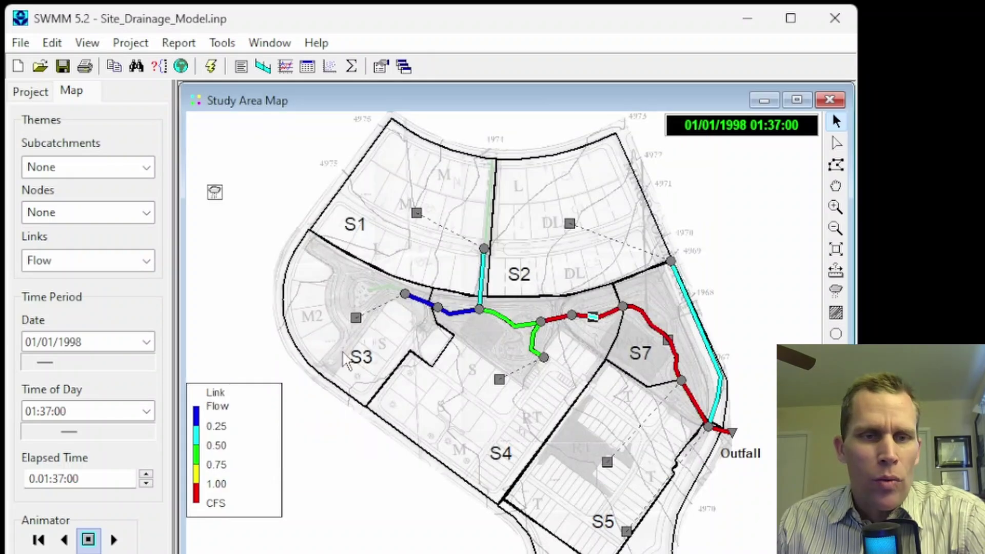
# Display subcatchment Area and node Depth as map themes, and space the node and link legends evenly below the subcatchment legend
pyautogui.click(149, 167)
pyautogui.click(100, 208)
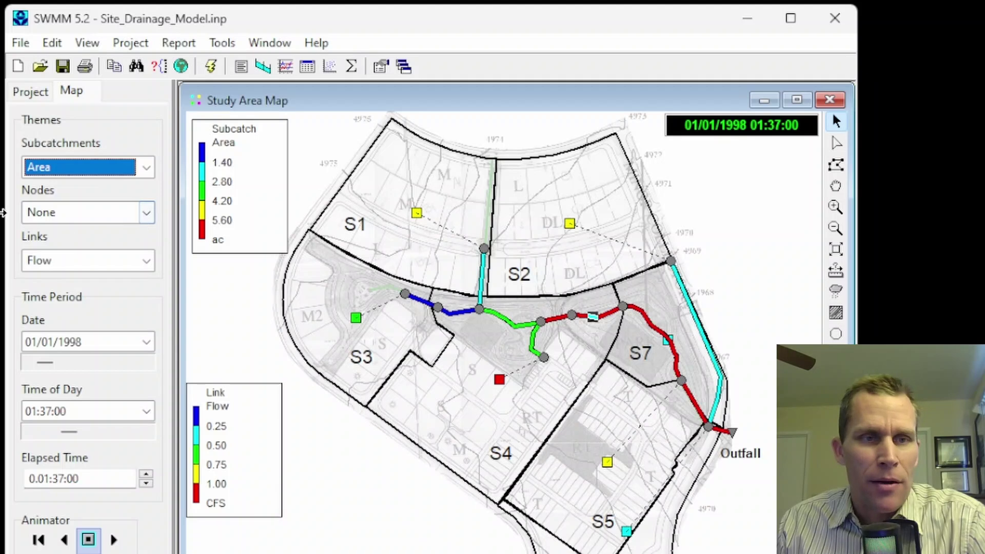
pyautogui.click(147, 213)
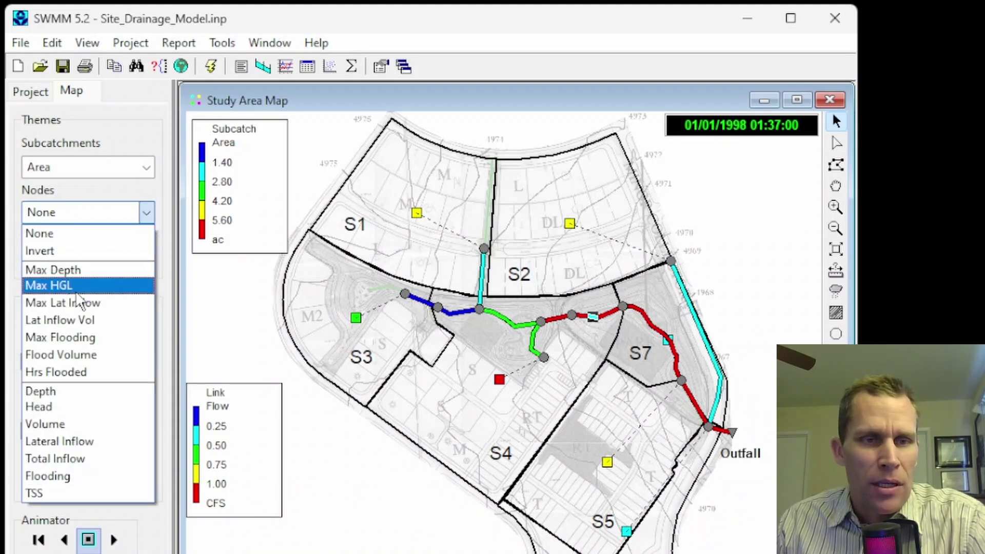
pyautogui.click(57, 393)
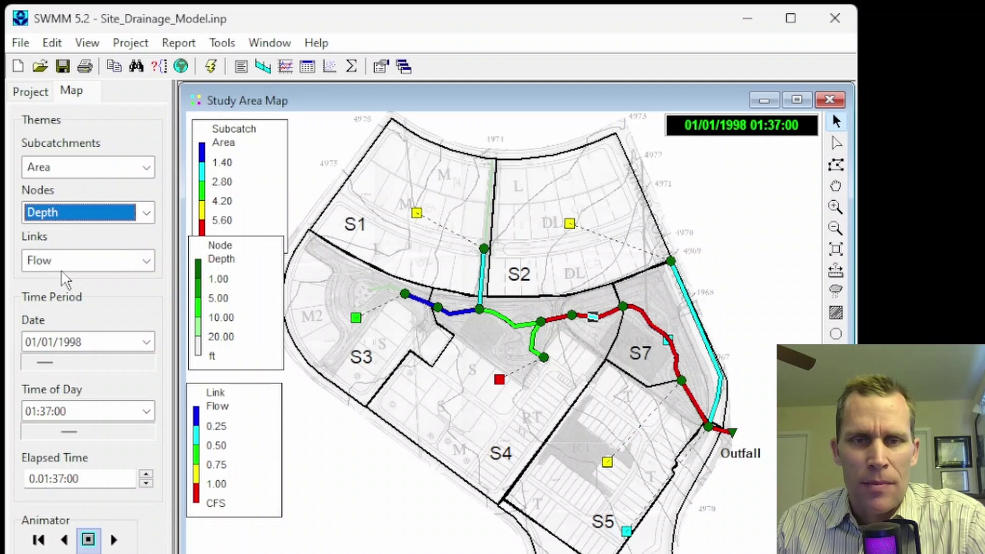
pyautogui.moveTo(267, 270); pyautogui.dragTo(271, 293)
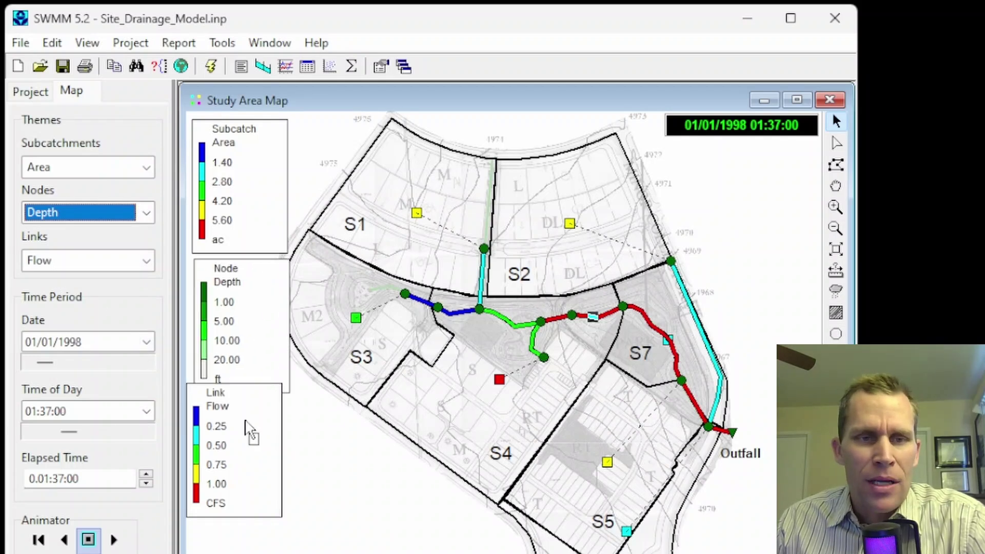
pyautogui.moveTo(250, 430); pyautogui.dragTo(256, 451)
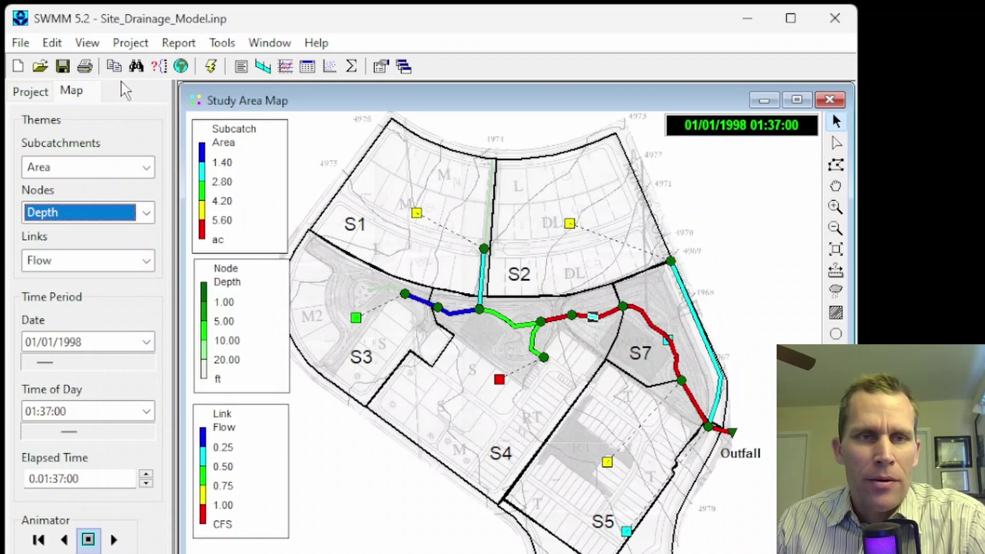
# View the legend editor for subcatchment Area without changes, and shift the date and time legend along the map's upper edge and back
pyautogui.doubleClick(247, 237)
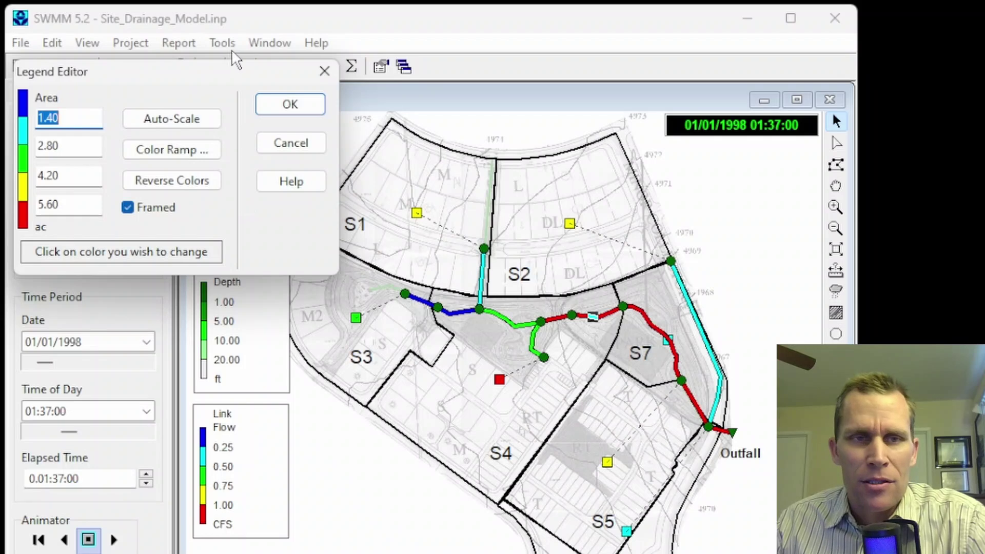
pyautogui.moveTo(235, 66); pyautogui.dragTo(314, 111)
pyautogui.click(395, 117)
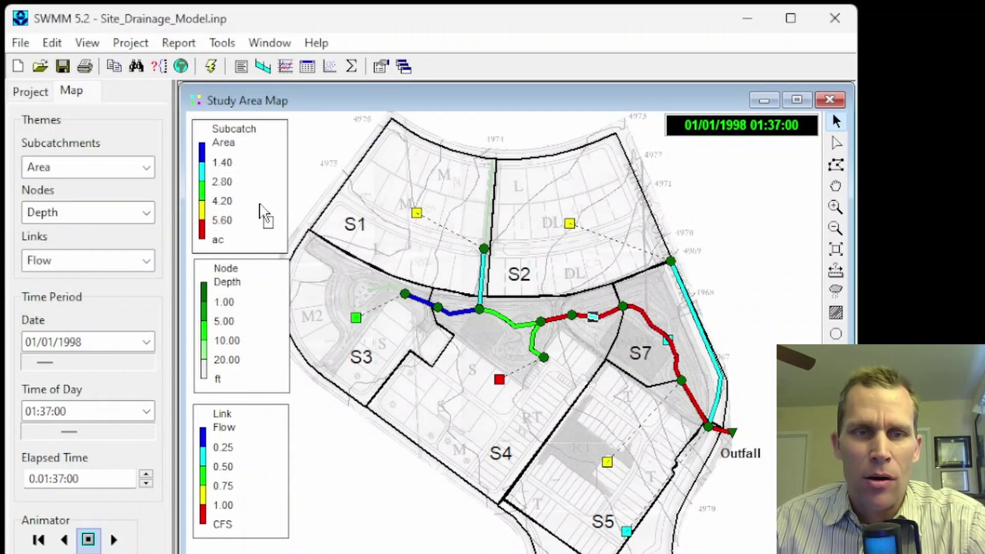
pyautogui.moveTo(788, 134); pyautogui.dragTo(628, 143)
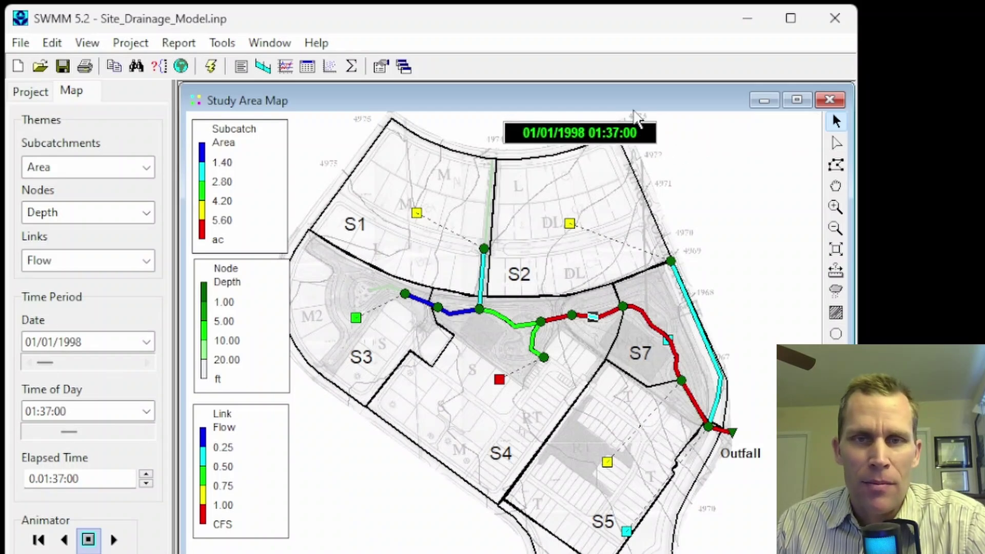
pyautogui.moveTo(634, 135); pyautogui.dragTo(775, 139)
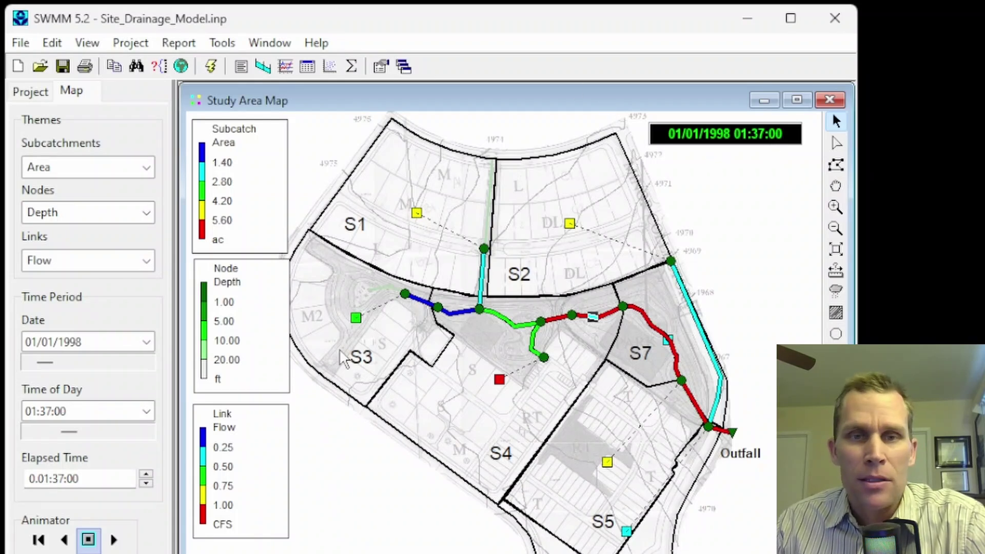
# Hide the link legend on the study area map and display it again
pyautogui.click(88, 45)
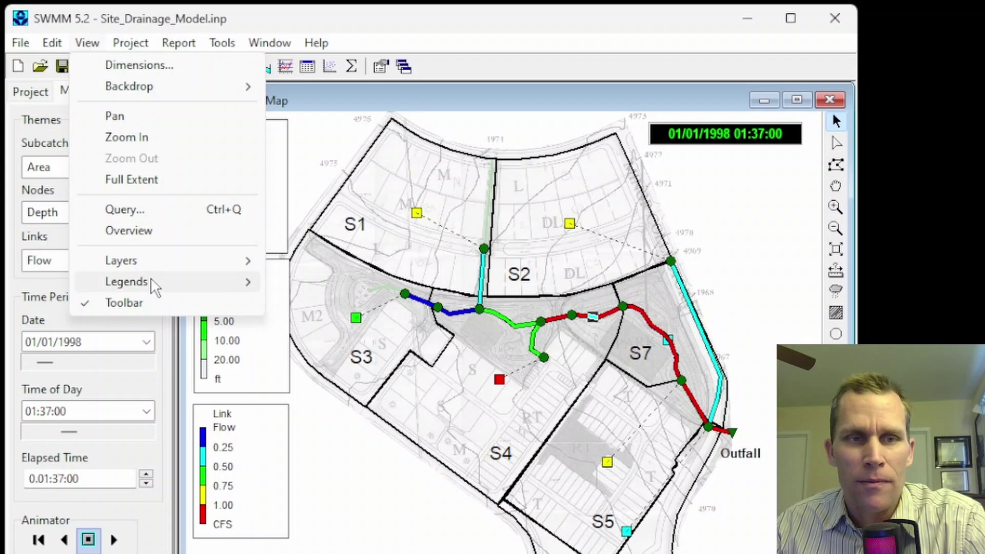
pyautogui.moveTo(154, 284)
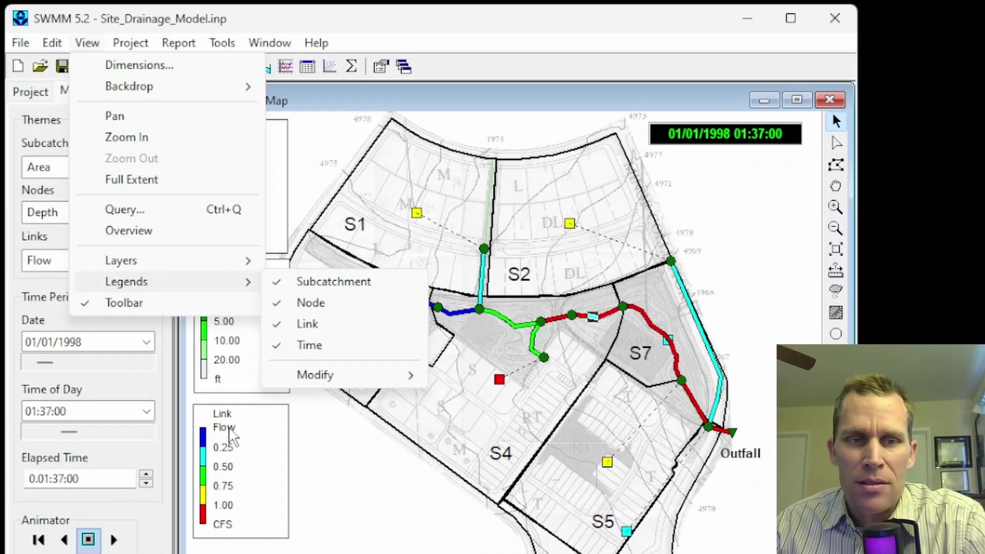
pyautogui.click(312, 328)
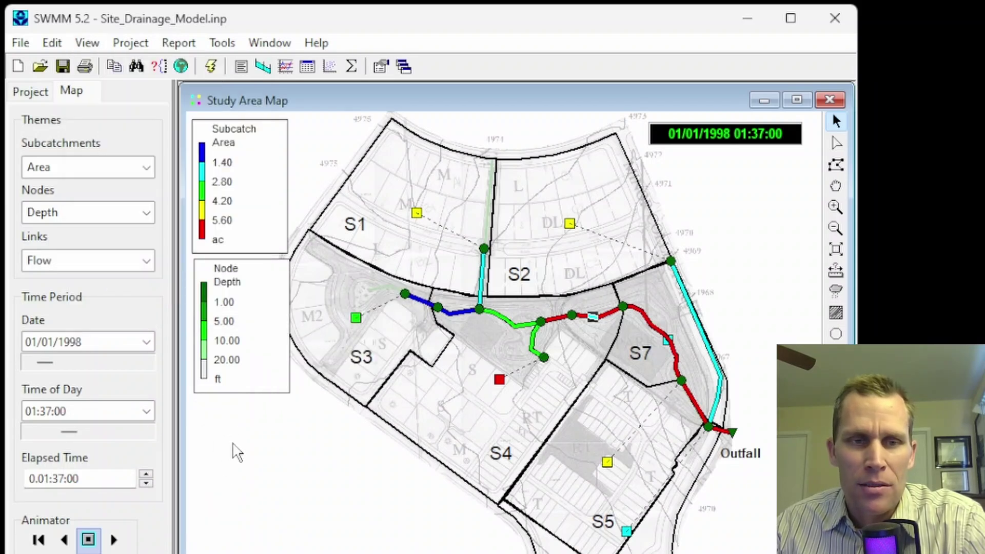
pyautogui.click(86, 42)
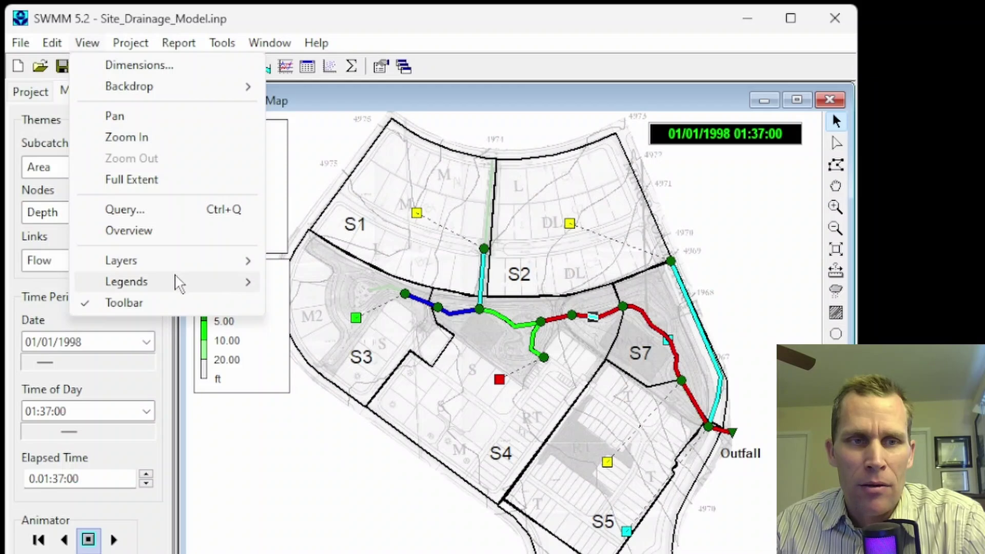
pyautogui.click(333, 331)
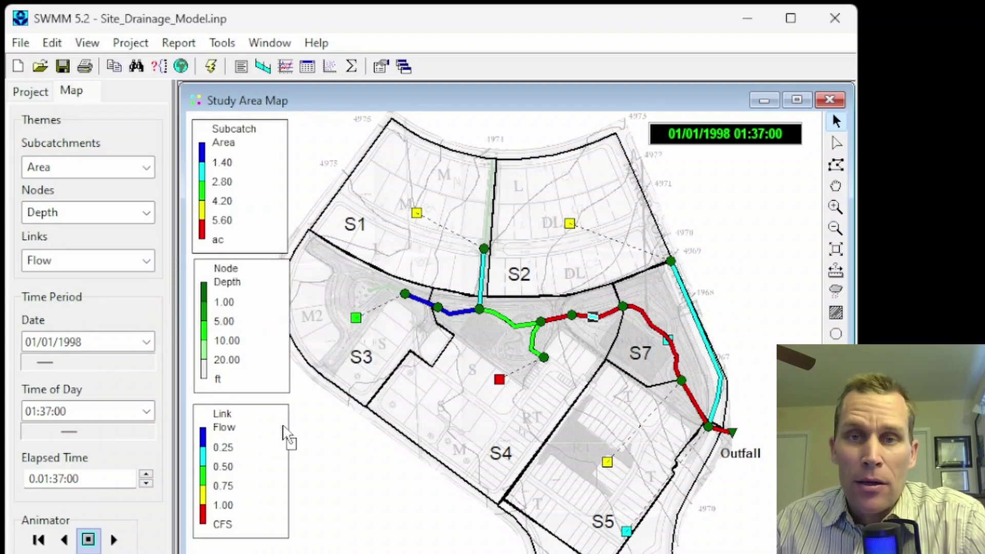
# Hide the link, node and subcatchment legends on the map, and redisplay the subcatchment legend
pyautogui.click(262, 442)
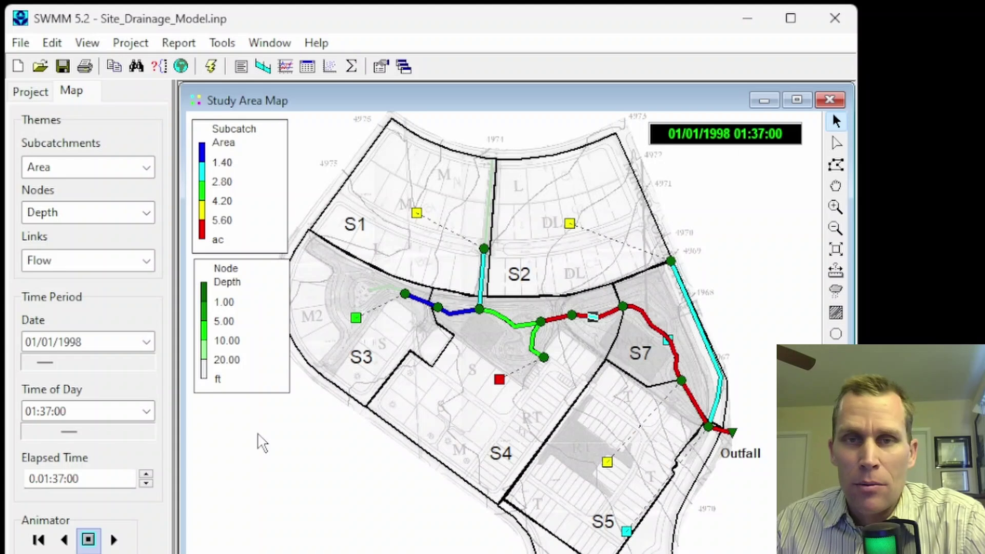
pyautogui.click(281, 354)
pyautogui.click(267, 212)
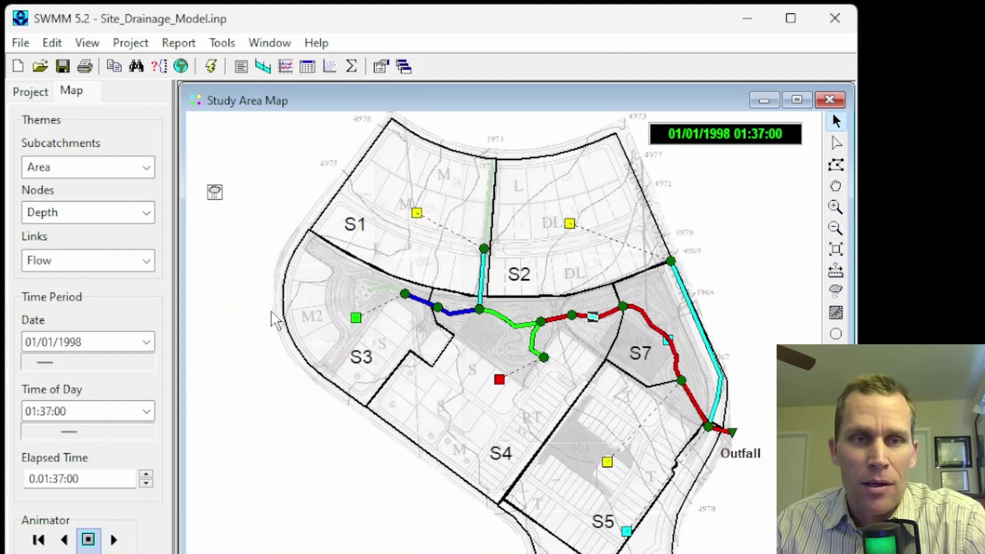
pyautogui.click(85, 42)
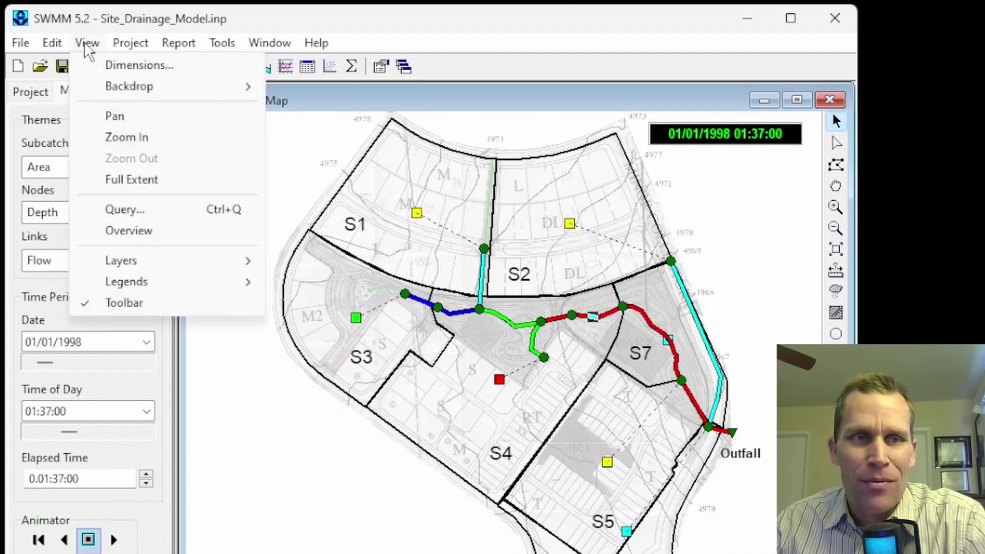
pyautogui.moveTo(156, 290)
pyautogui.click(310, 282)
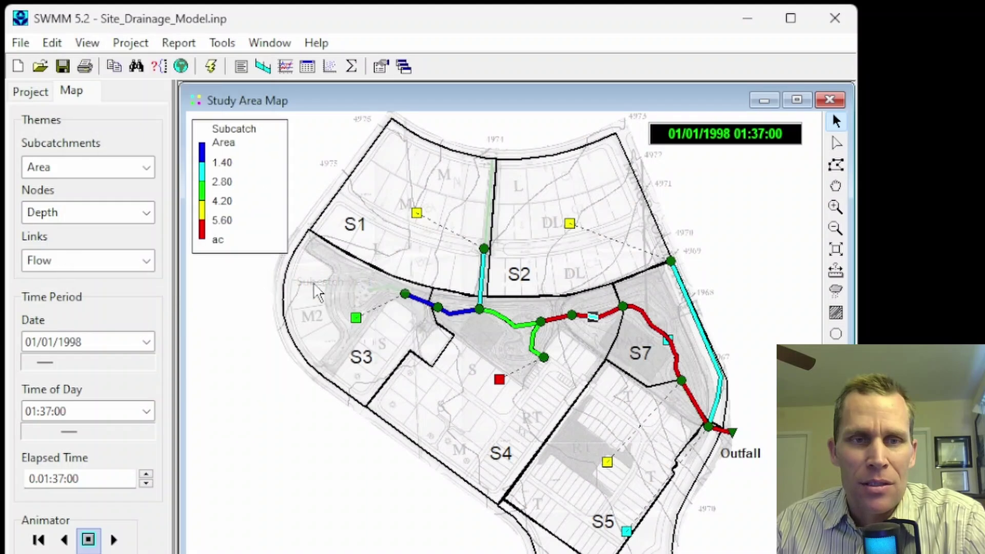
# Relocate the date and time legend to the blank area beside subcatchment S4, switching it off and back on
pyautogui.moveTo(755, 134); pyautogui.dragTo(324, 471)
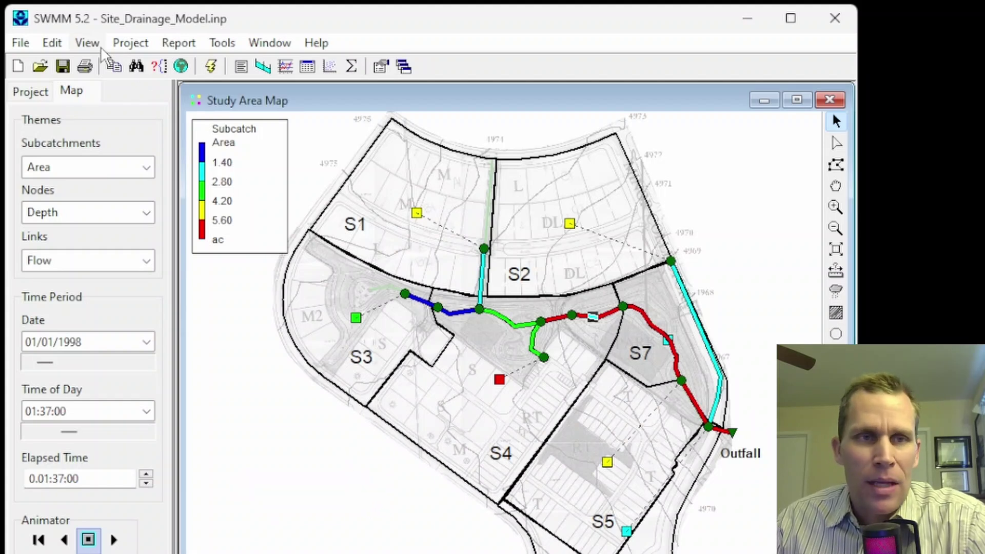
pyautogui.click(86, 43)
pyautogui.moveTo(169, 282)
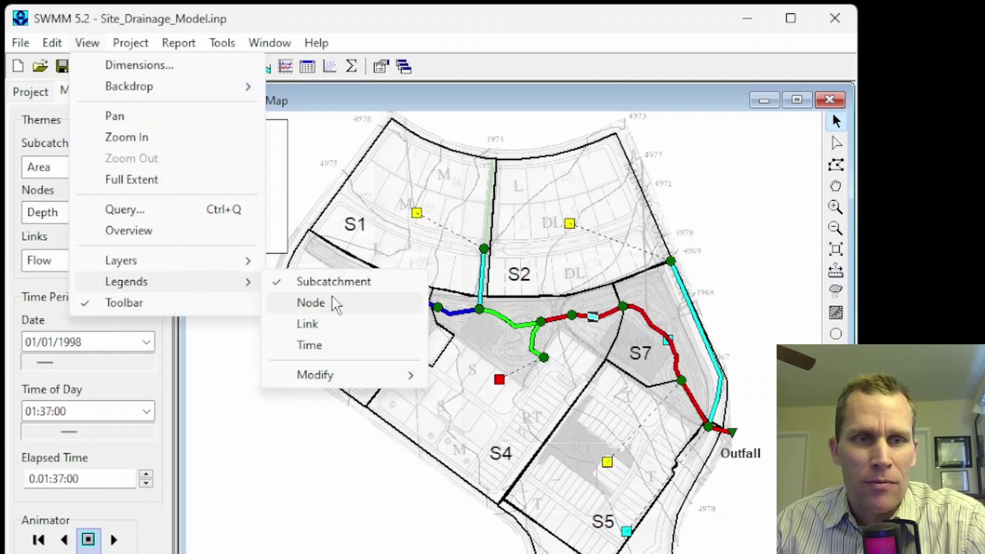
pyautogui.click(324, 344)
pyautogui.moveTo(322, 484); pyautogui.dragTo(312, 473)
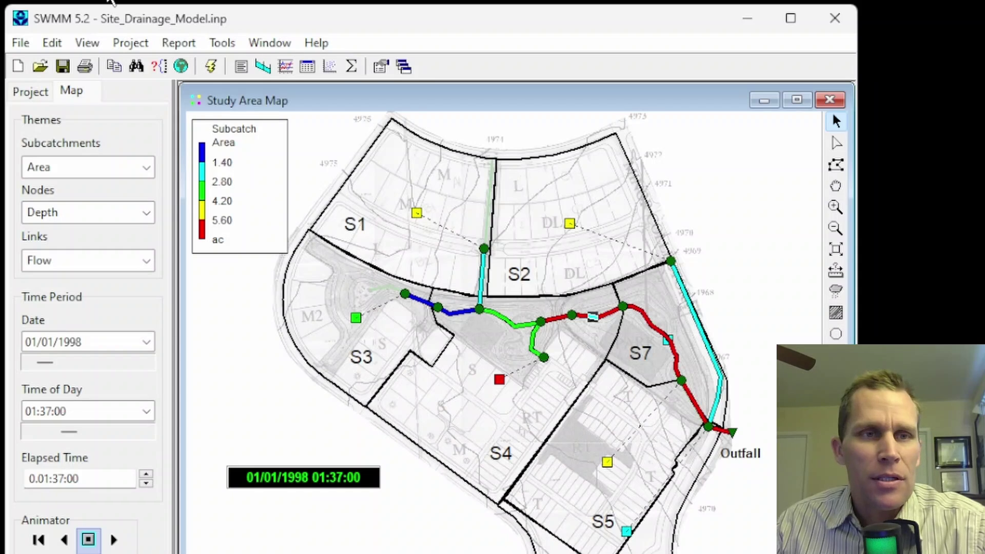
# Export the study area map as a text file (.map) named map to the Desktop
pyautogui.click(21, 45)
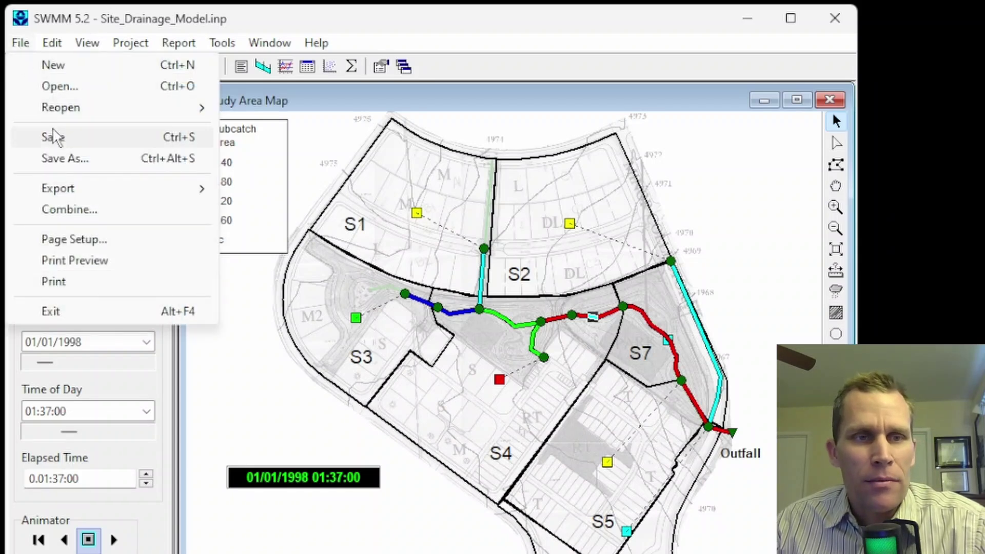
pyautogui.moveTo(58, 187)
pyautogui.click(272, 192)
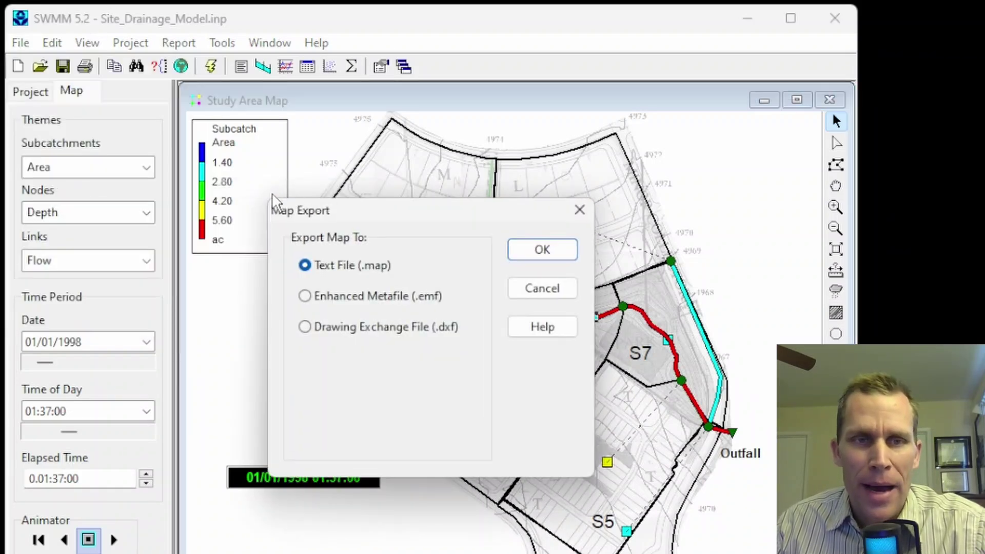
pyautogui.moveTo(376, 211); pyautogui.dragTo(323, 237)
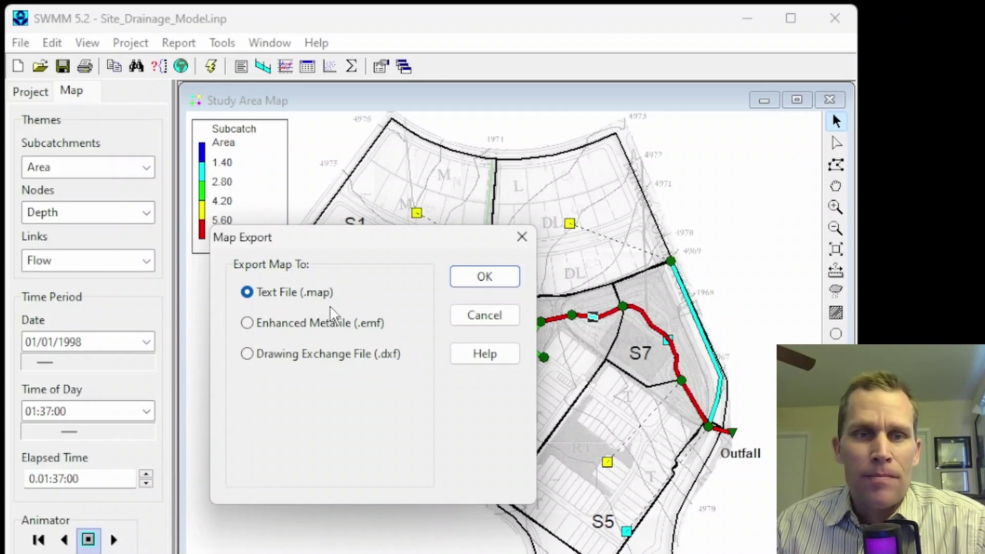
pyautogui.click(463, 280)
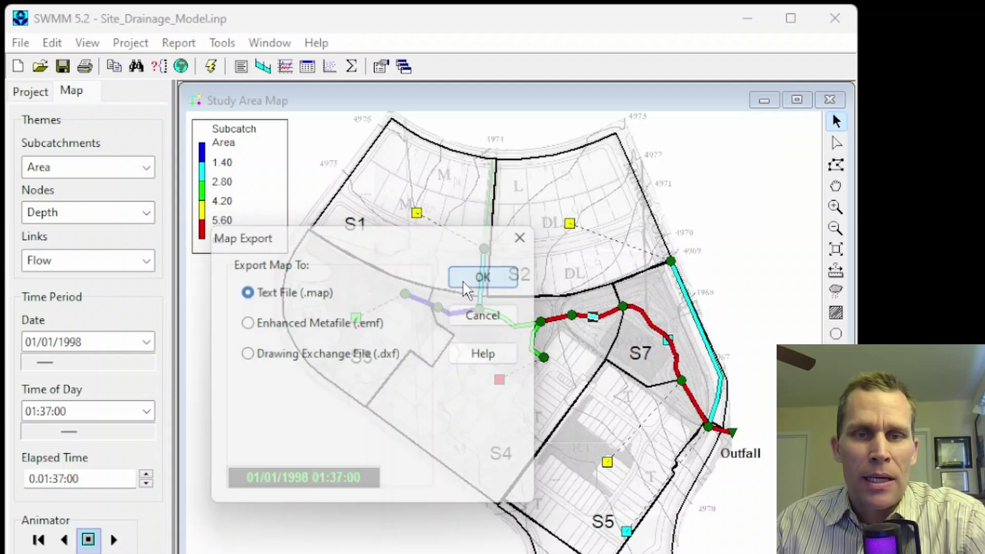
pyautogui.write('map')
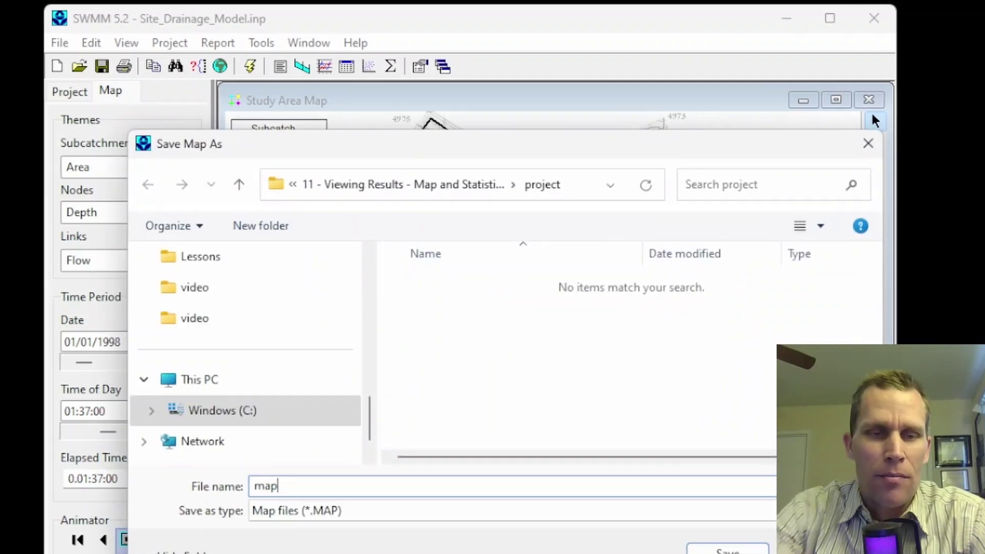
pyautogui.scroll(5, 165, 328)
pyautogui.click(166, 322)
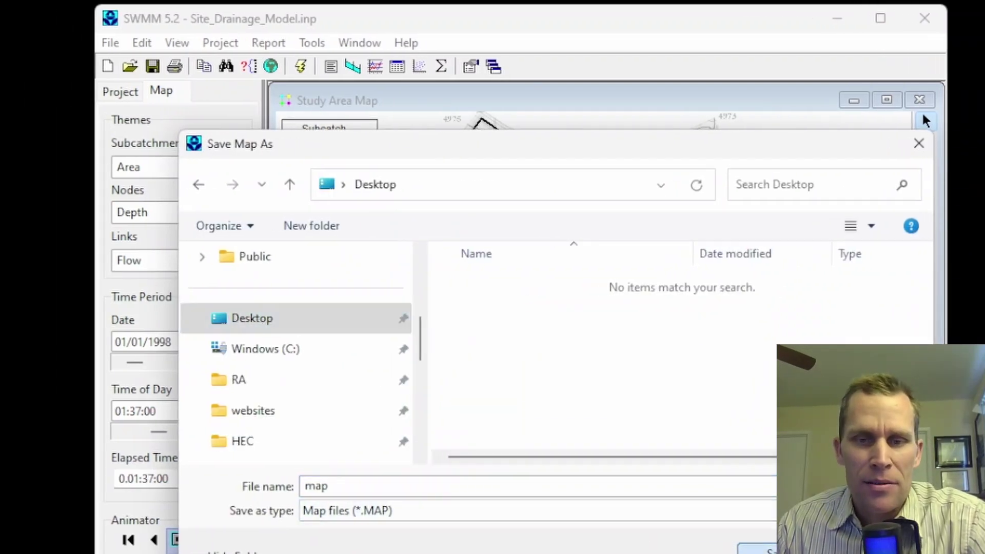
pyautogui.press('Return')
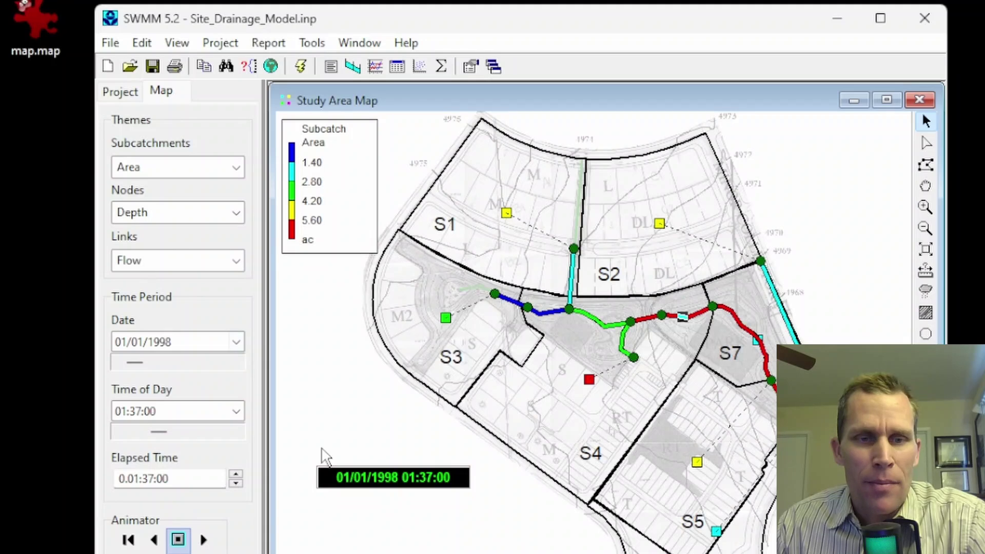
# Export the study area map as an Enhanced Metafile (.emf) named emf to the Desktop
pyautogui.click(110, 43)
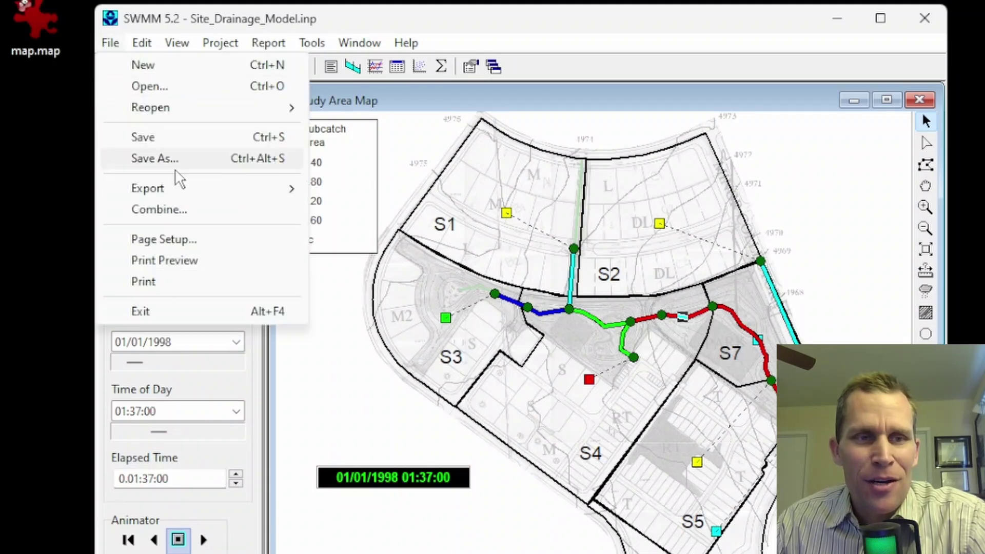
pyautogui.moveTo(208, 195)
pyautogui.click(362, 190)
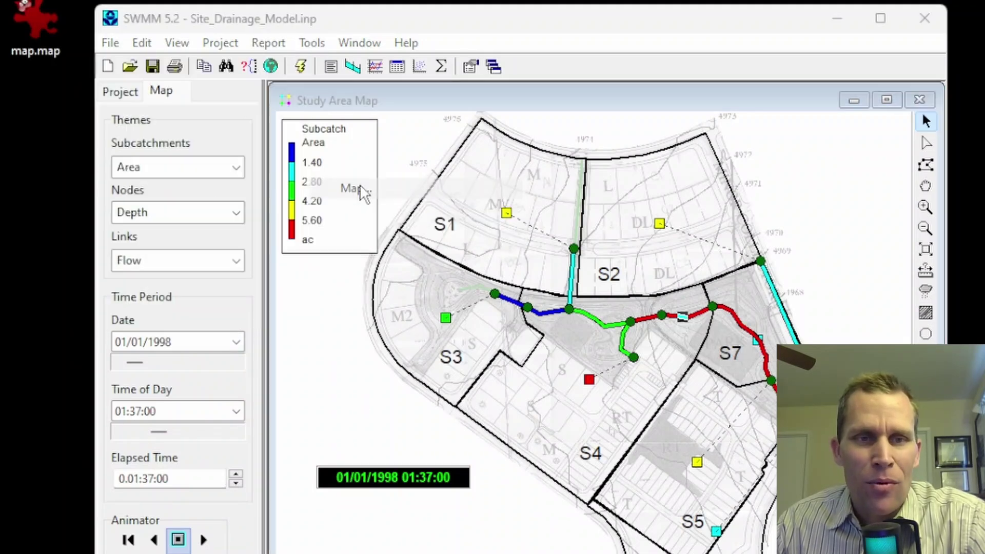
pyautogui.click(394, 297)
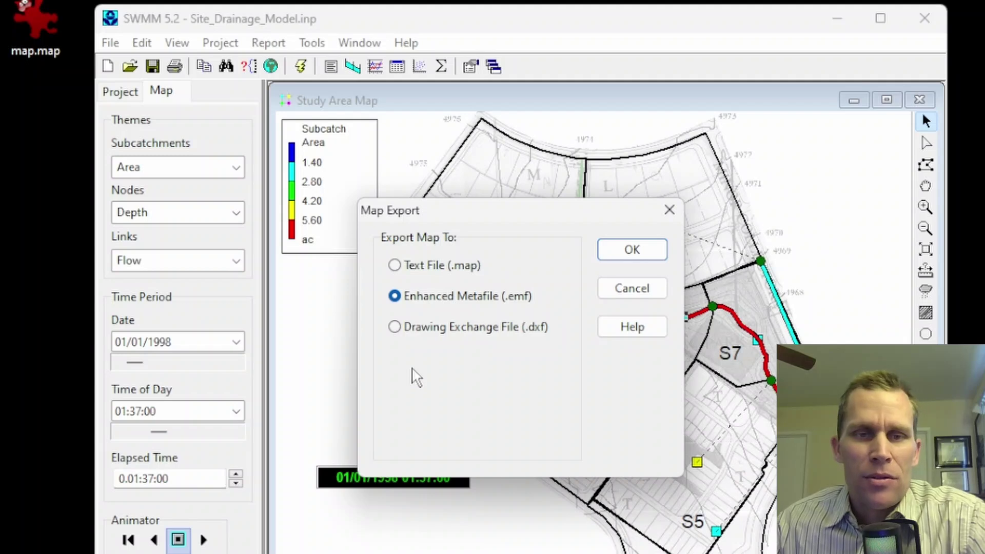
pyautogui.click(624, 257)
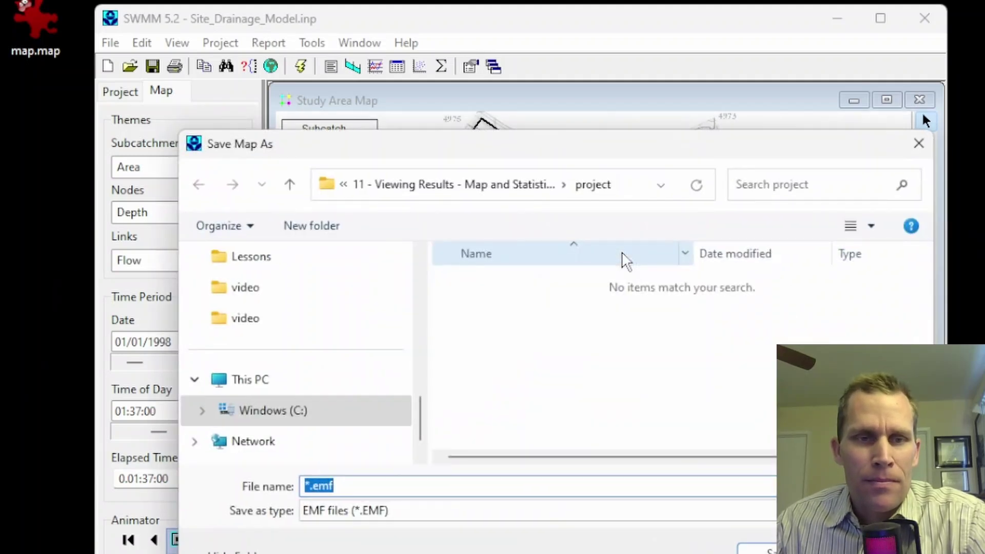
pyautogui.scroll(4, 347, 347)
pyautogui.write('em')
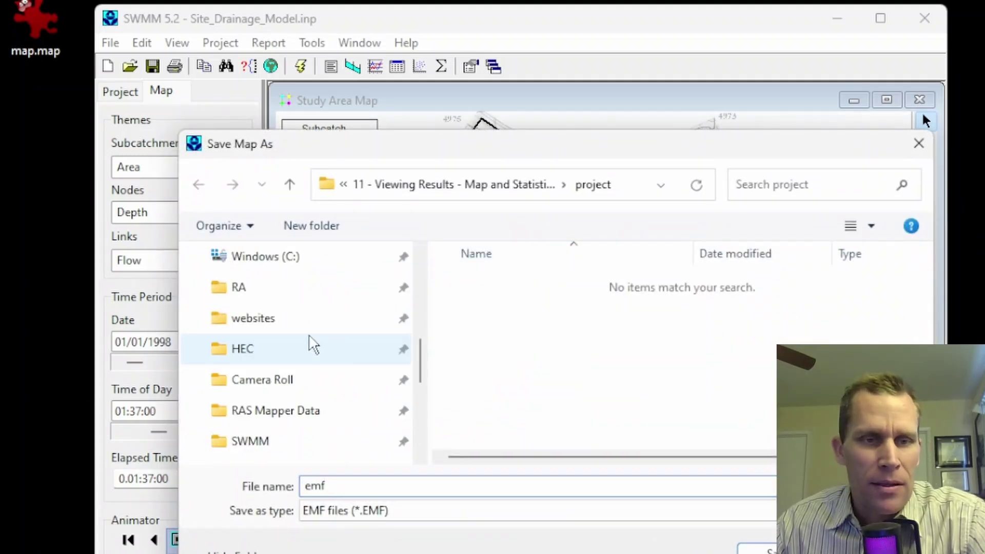
pyautogui.scroll(3, 312, 342)
pyautogui.click(291, 330)
pyautogui.press('Return')
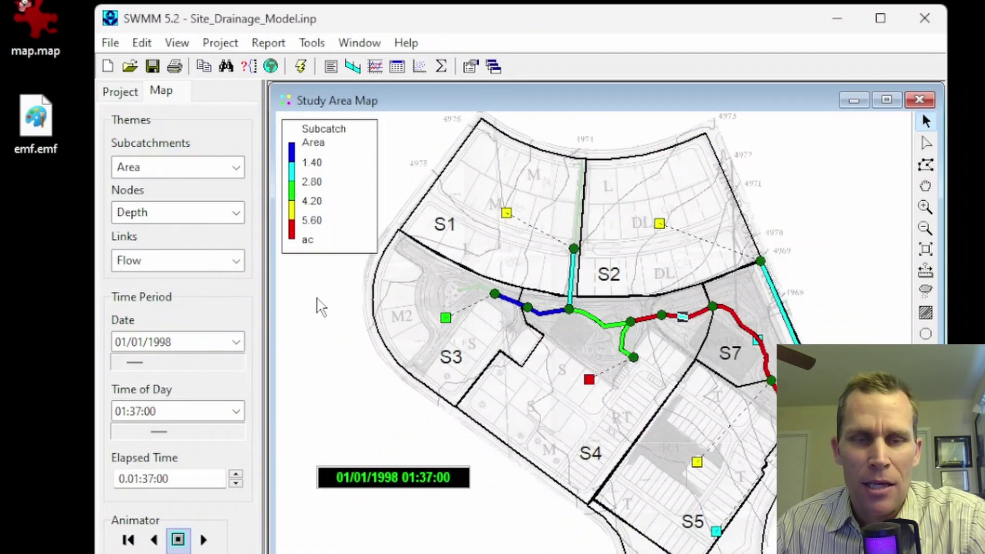
# Check the map export options for a Drawing Exchange File (.dxf), leaving the dialog without exporting
pyautogui.click(110, 43)
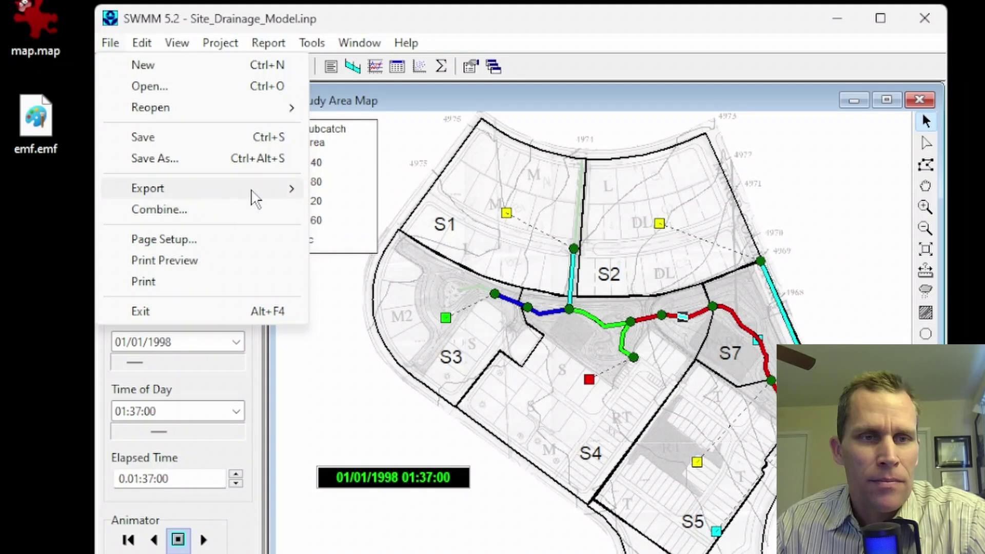
pyautogui.click(333, 189)
pyautogui.click(429, 326)
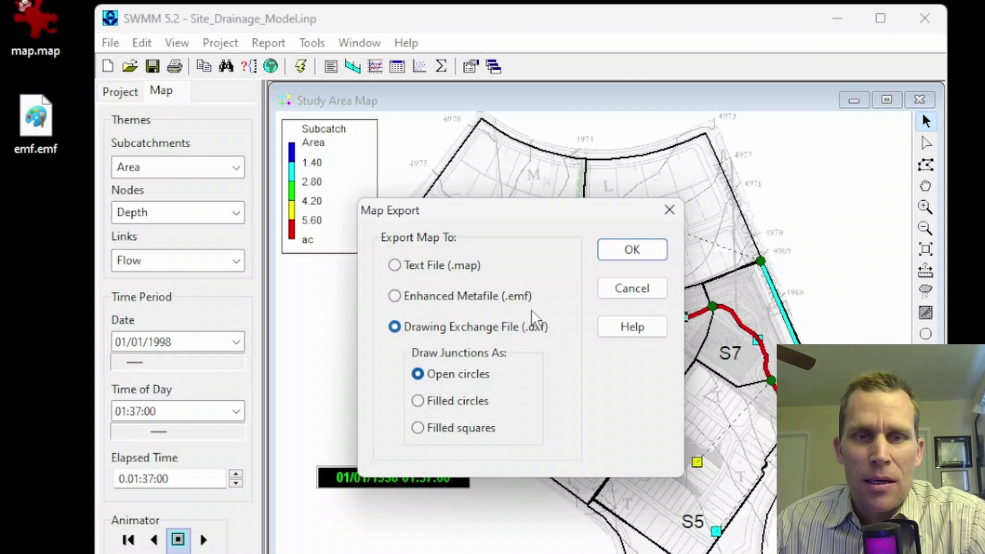
pyautogui.click(669, 210)
# Open the exported map.map file from the Desktop in Notepad++
pyautogui.rightClick(44, 18)
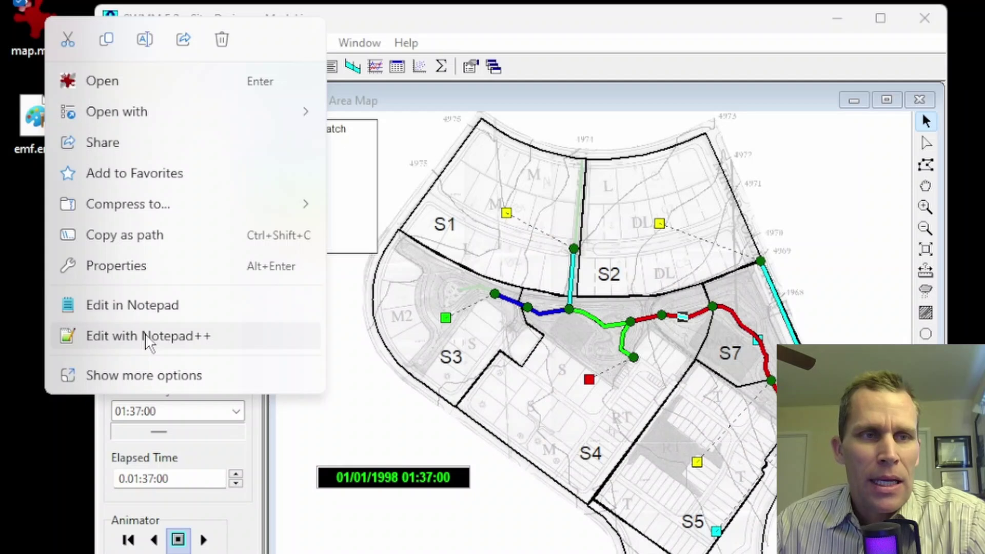
pyautogui.click(148, 337)
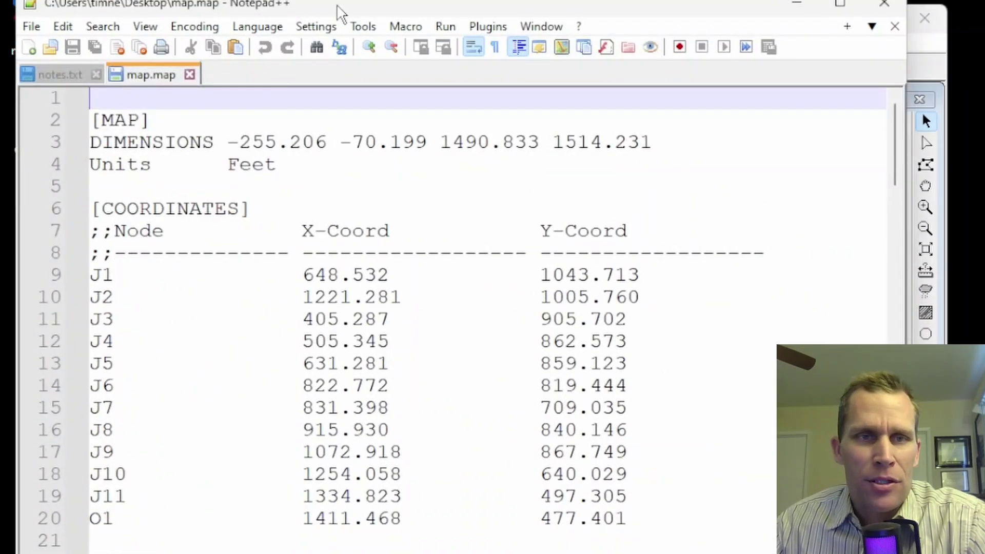
pyautogui.moveTo(338, 7); pyautogui.dragTo(407, 15)
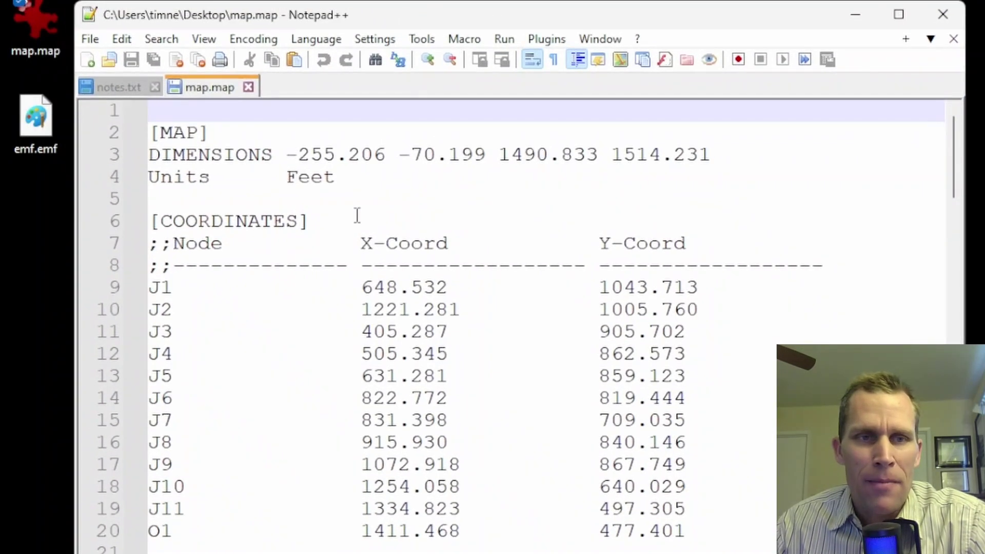
# Examine the map dimensions, node coordinates, link vertices, subcatchment polygons, labels and backdrop sections of the map file, and return to its beginning
pyautogui.moveTo(214, 132); pyautogui.dragTo(441, 202)
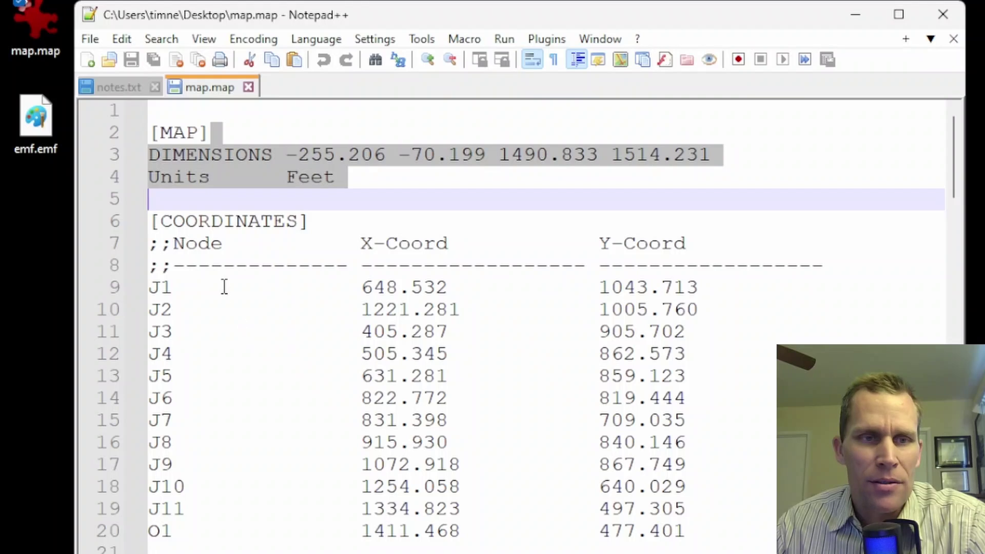
pyautogui.moveTo(224, 283); pyautogui.dragTo(378, 523)
pyautogui.scroll(-7, 378, 523)
pyautogui.click(319, 236)
pyautogui.moveTo(318, 234); pyautogui.dragTo(593, 176)
pyautogui.scroll(-7, 359, 549)
pyautogui.moveTo(361, 398); pyautogui.dragTo(462, 149)
pyautogui.scroll(-20, 461, 150)
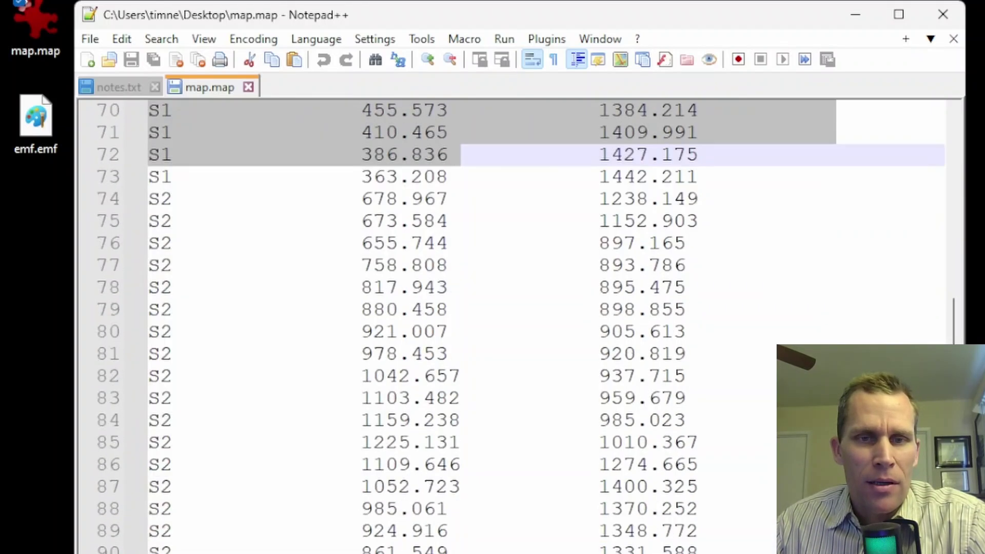
pyautogui.scroll(-20, 462, 308)
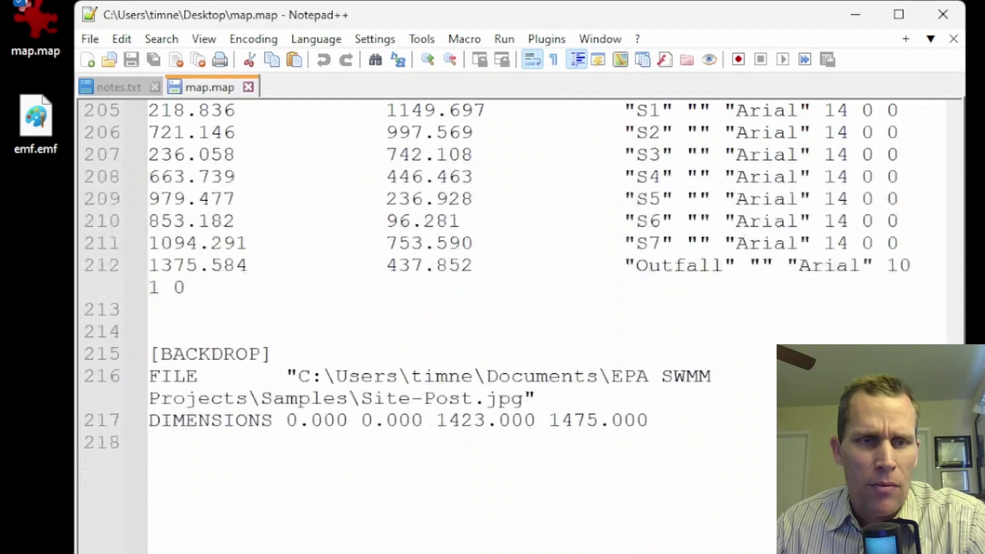
pyautogui.scroll(6, 462, 308)
pyautogui.hotkey('ctrl', 'Home')
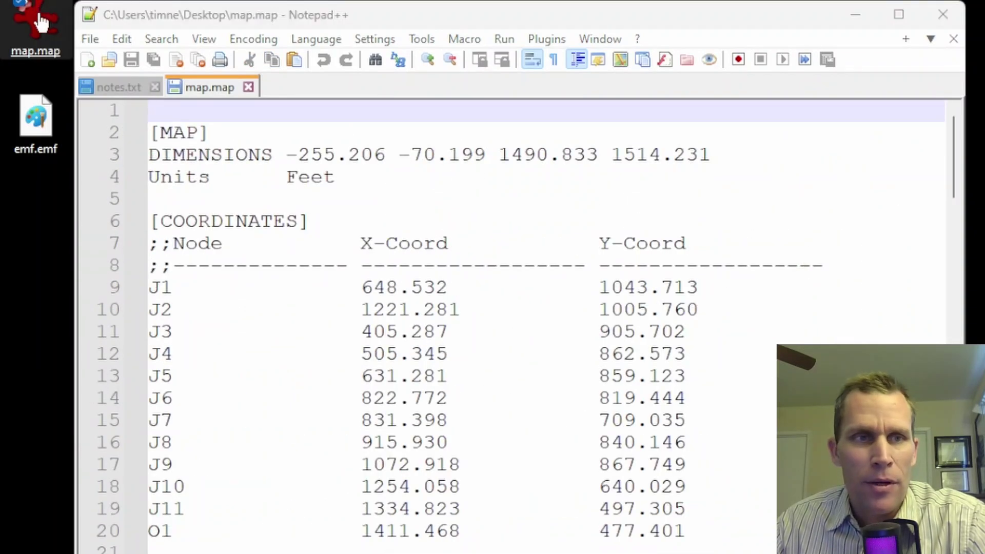
# View the file properties of map.map on the Desktop and close them
pyautogui.rightClick(40, 15)
pyautogui.click(132, 374)
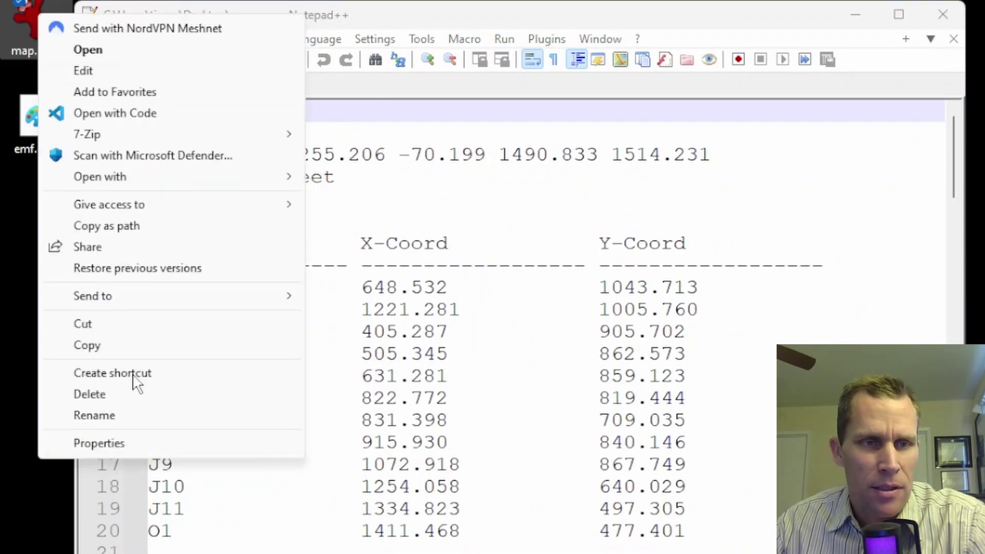
pyautogui.click(119, 447)
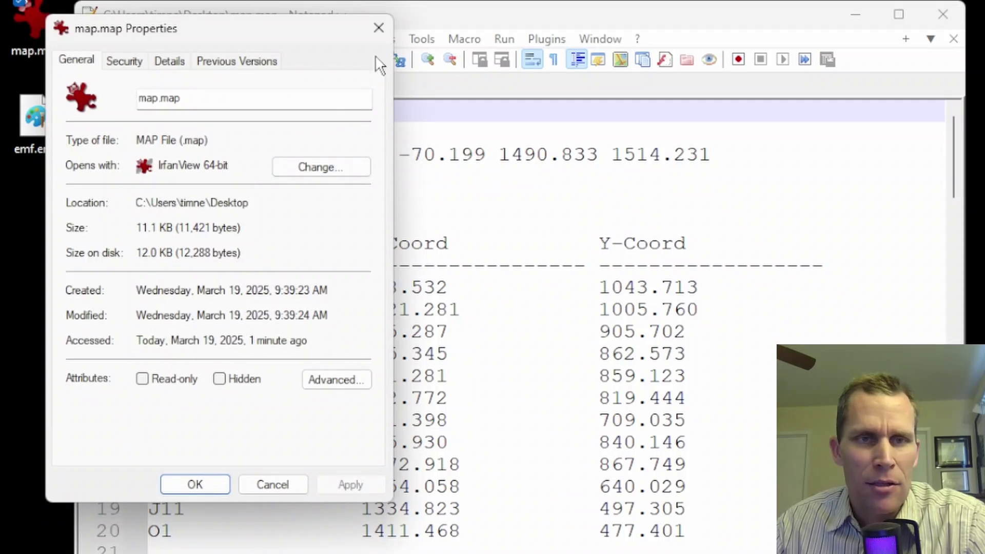
pyautogui.click(379, 27)
# View the file properties of emf.emf on the Desktop and close them
pyautogui.rightClick(34, 123)
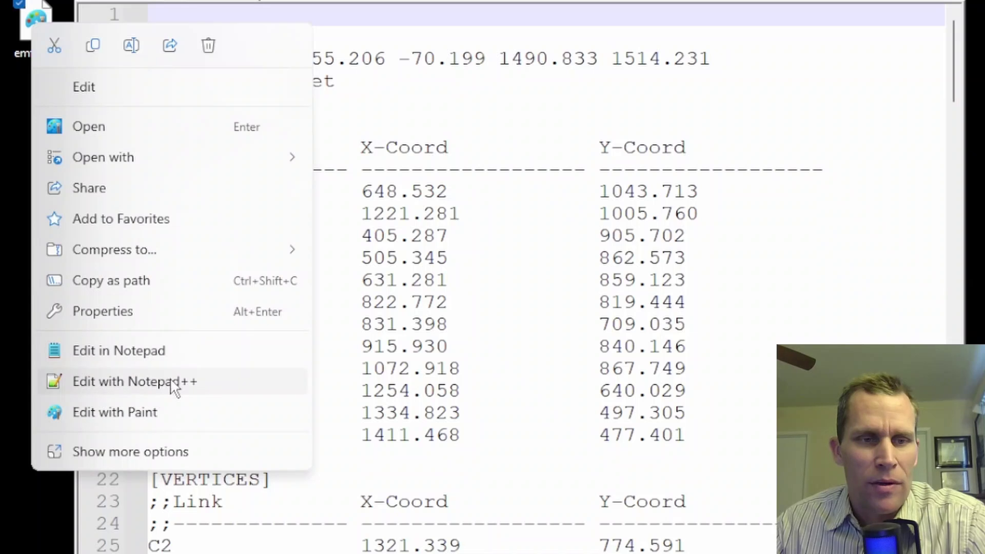
pyautogui.click(154, 452)
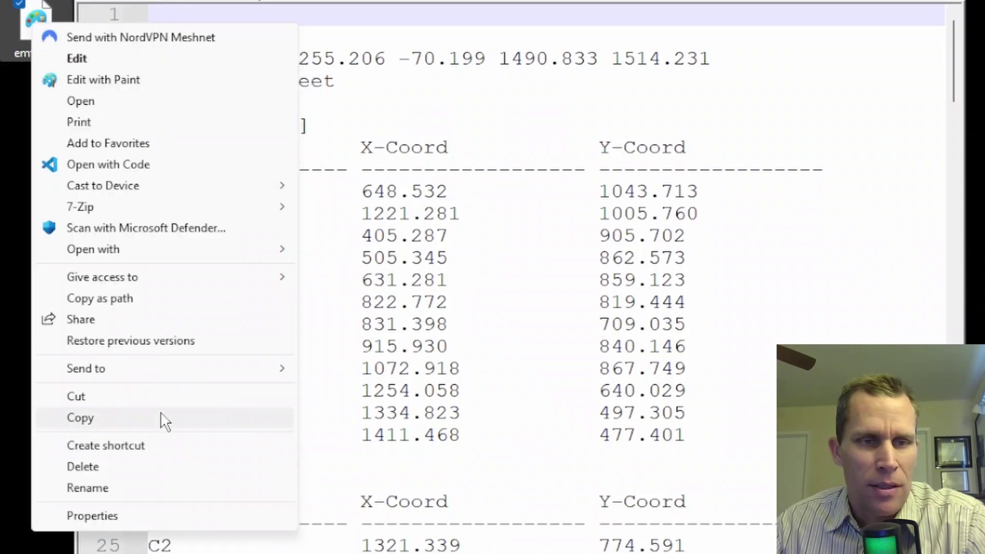
pyautogui.click(115, 516)
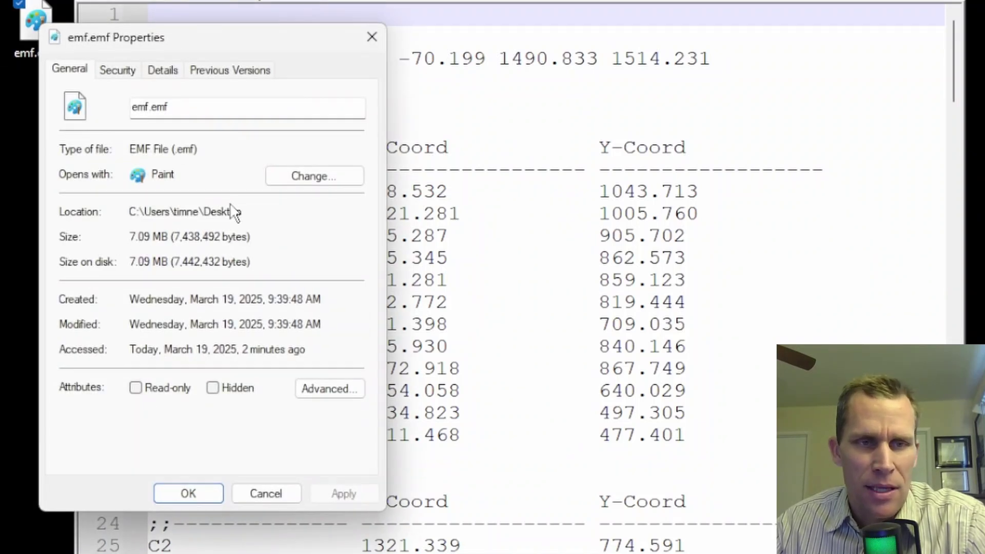
pyautogui.click(372, 37)
# View the exported emf.emf image in IrfanView, and return to the study area map in SWMM
pyautogui.rightClick(38, 26)
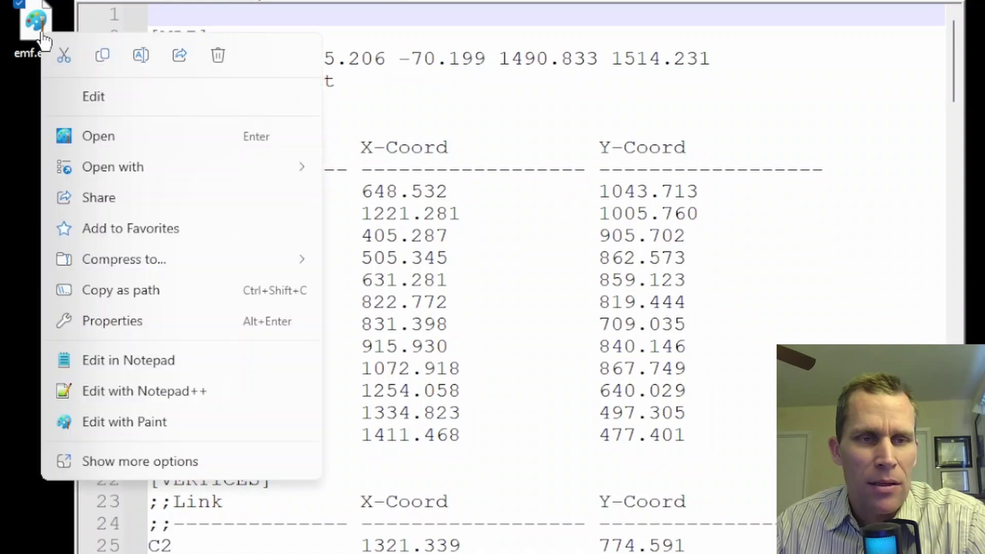
pyautogui.doubleClick(38, 25)
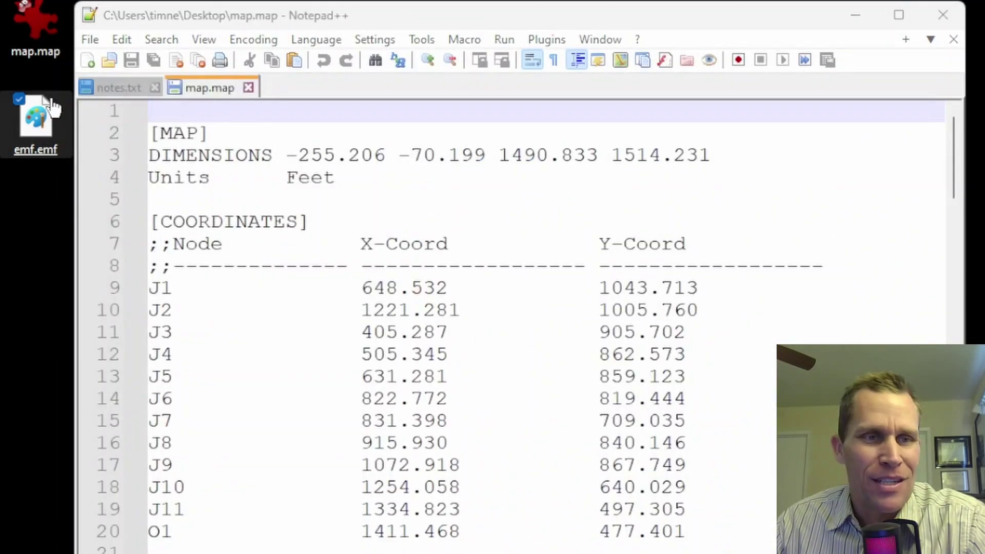
pyautogui.rightClick(52, 103)
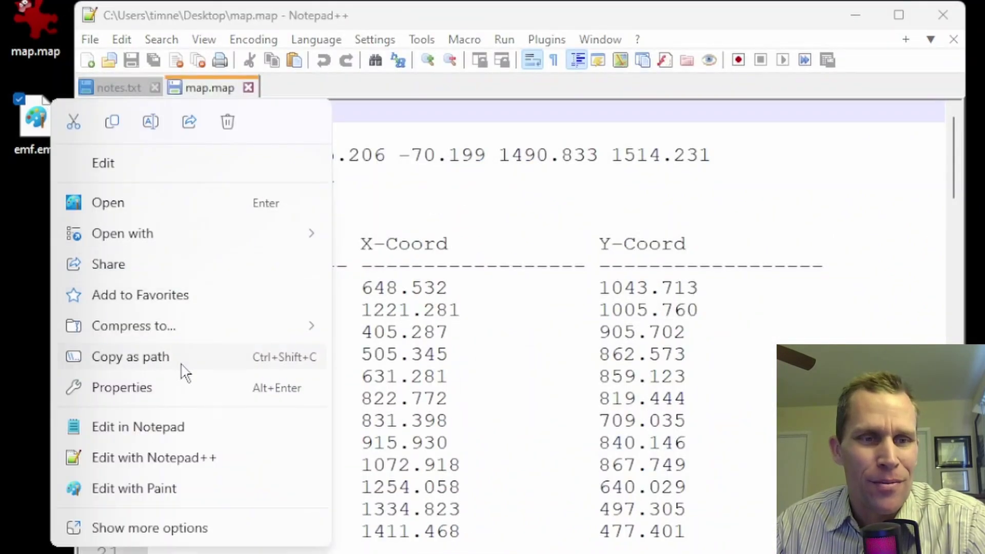
pyautogui.moveTo(256, 233)
pyautogui.click(371, 236)
pyautogui.moveTo(500, 37); pyautogui.dragTo(487, 64)
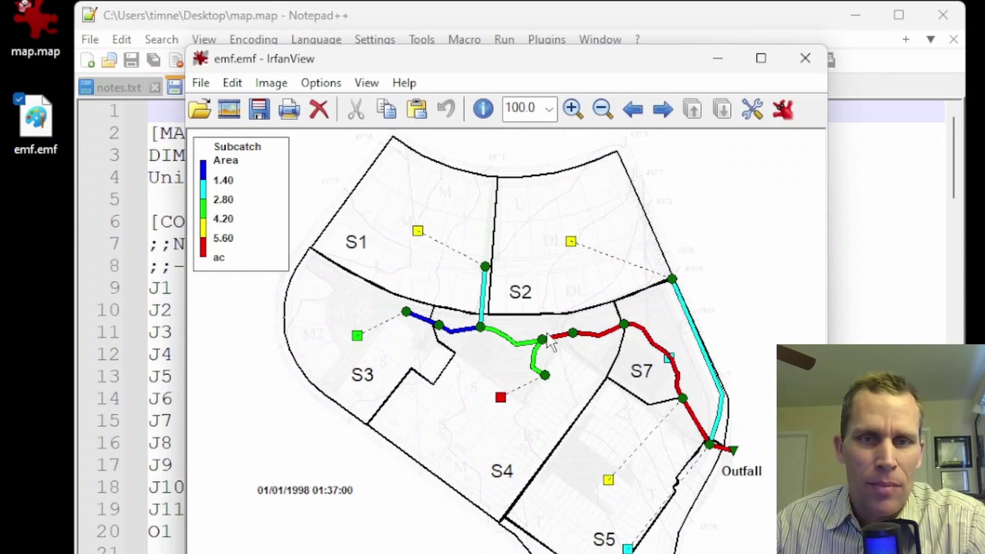
pyautogui.click(804, 60)
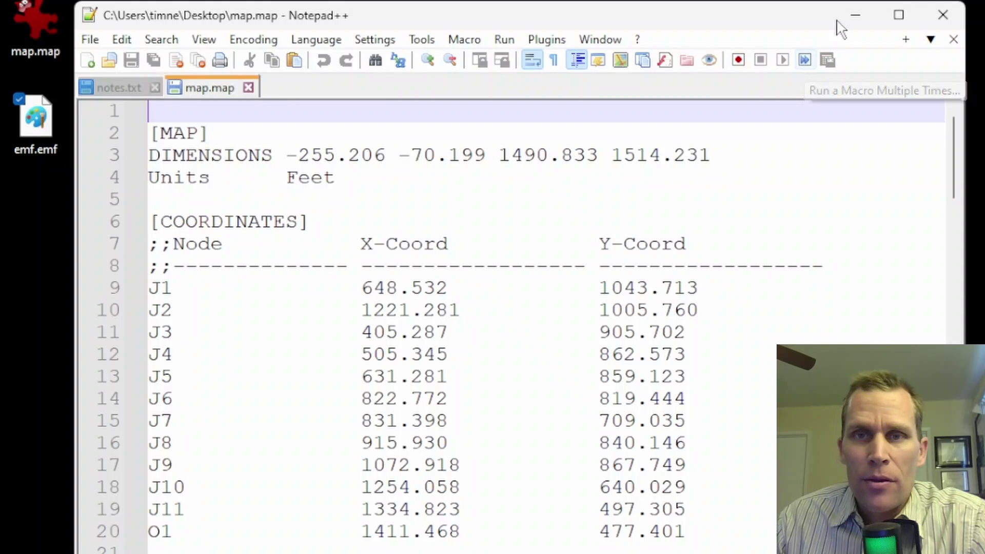
pyautogui.click(853, 15)
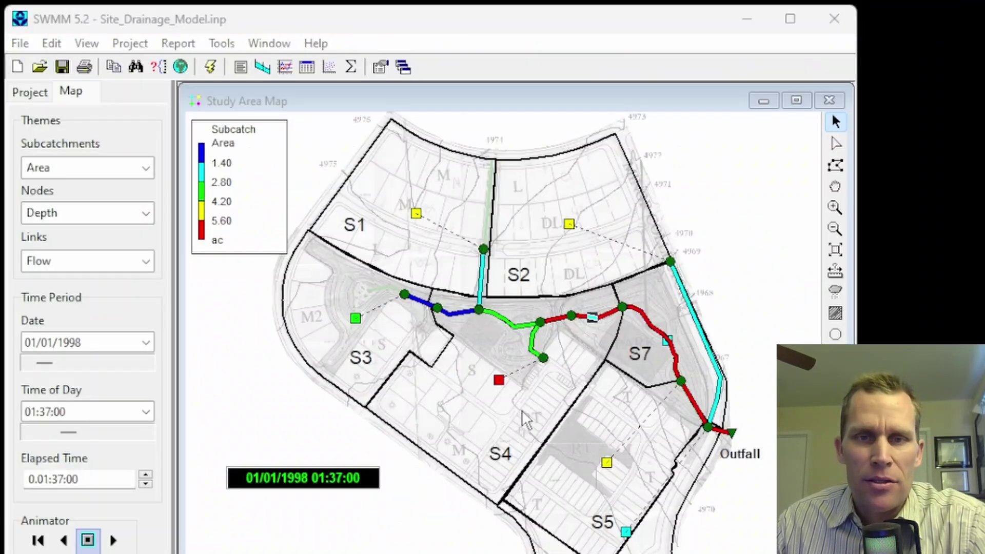
pyautogui.moveTo(571, 314)
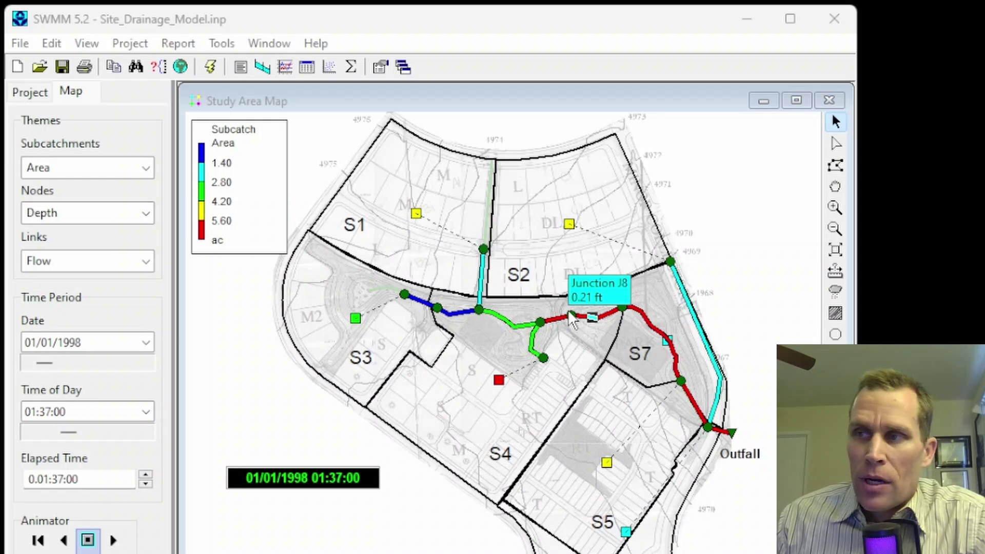
pyautogui.click(374, 30)
pyautogui.click(222, 44)
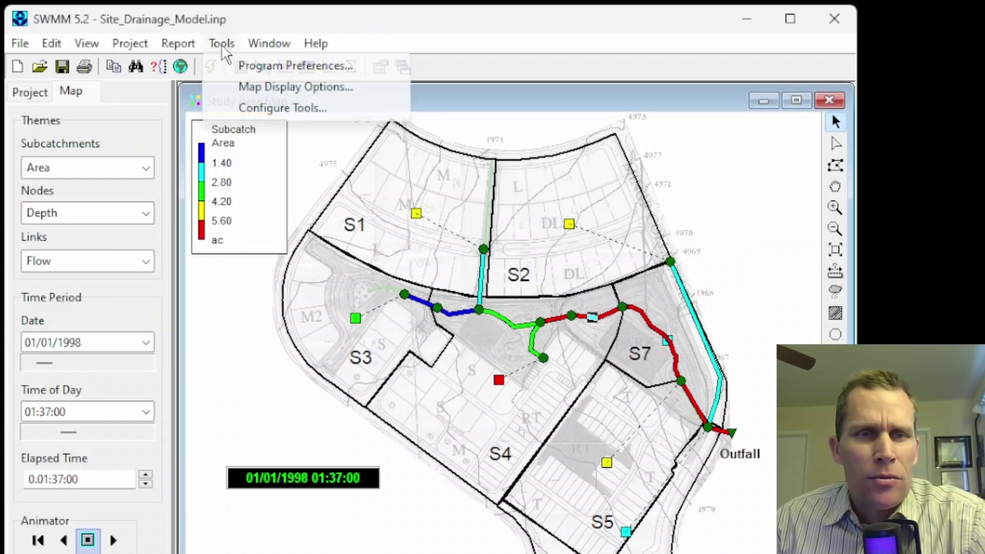
pyautogui.moveTo(177, 43)
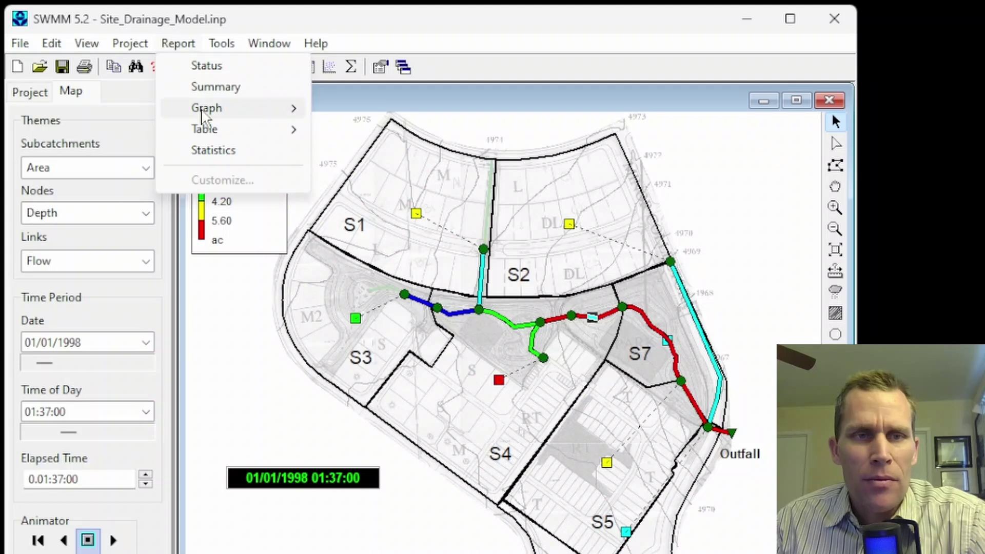
pyautogui.click(216, 150)
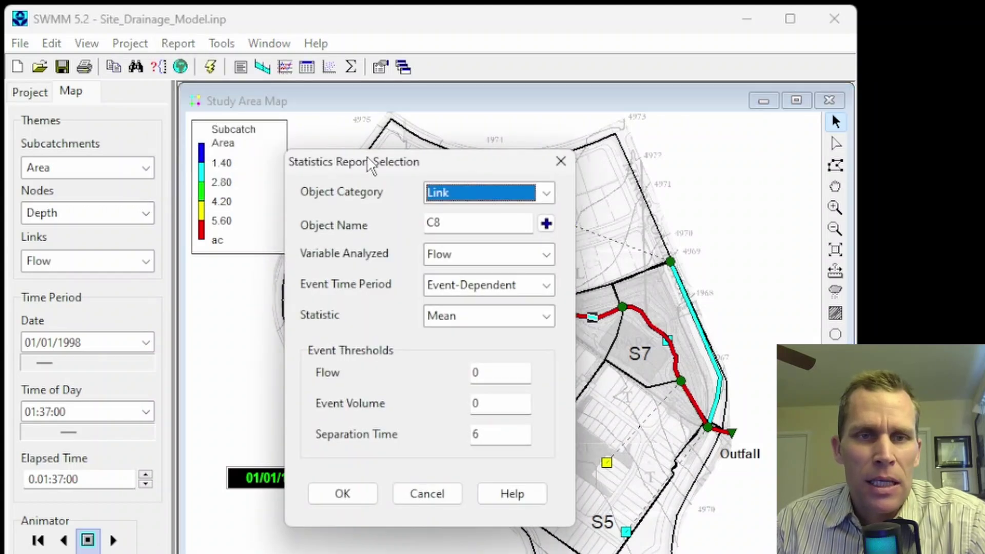
pyautogui.moveTo(366, 161); pyautogui.dragTo(235, 98)
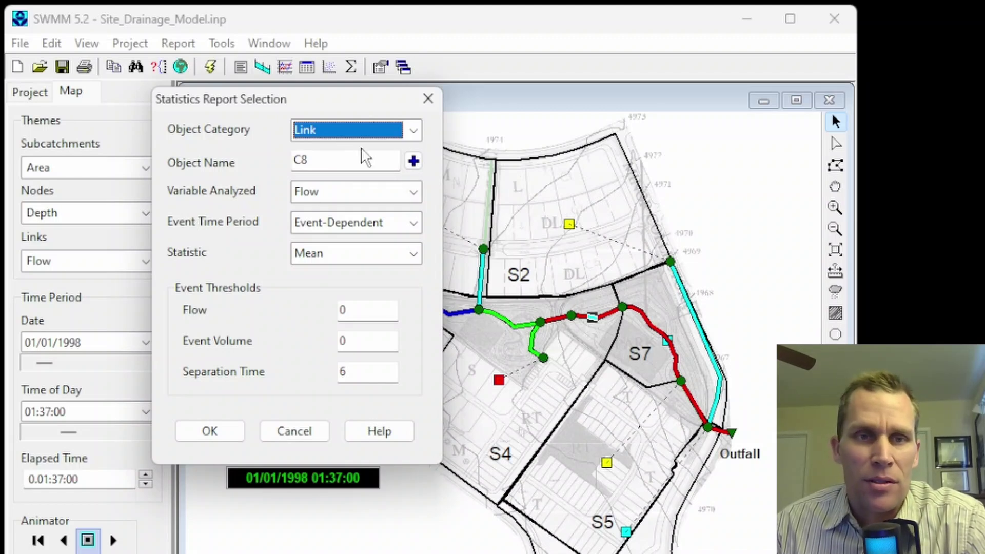
pyautogui.moveTo(372, 108); pyautogui.dragTo(371, 117)
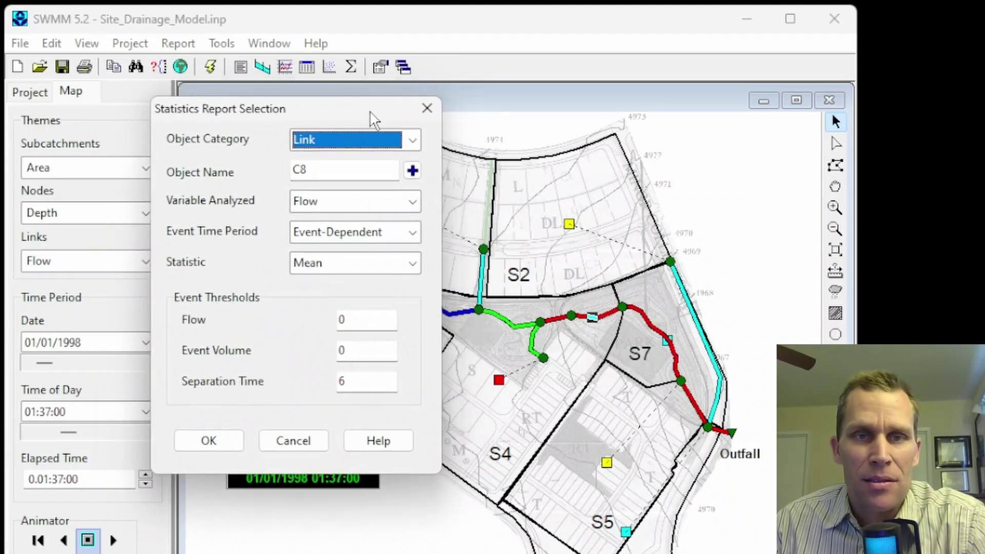
pyautogui.click(427, 107)
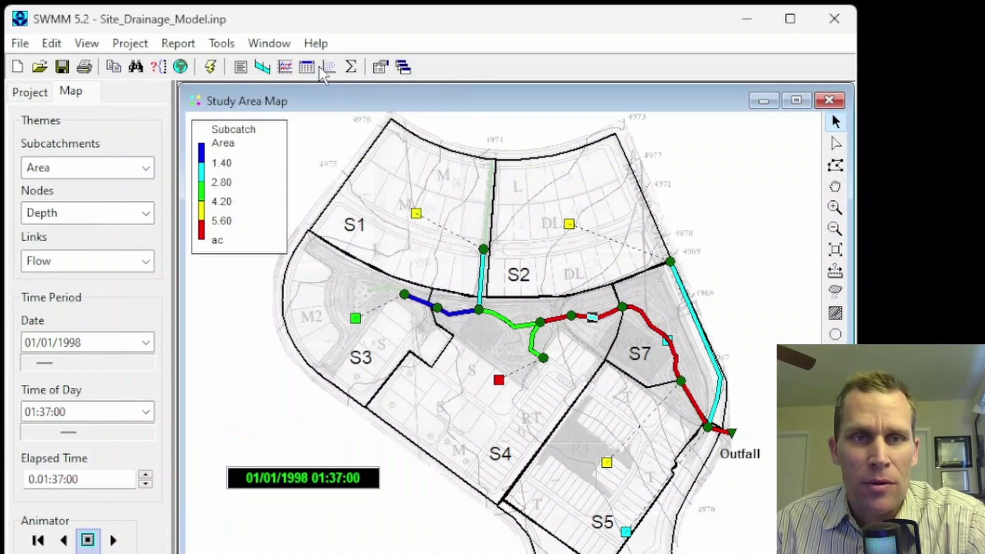
# Start a statistics report with Link as the object category
pyautogui.click(352, 68)
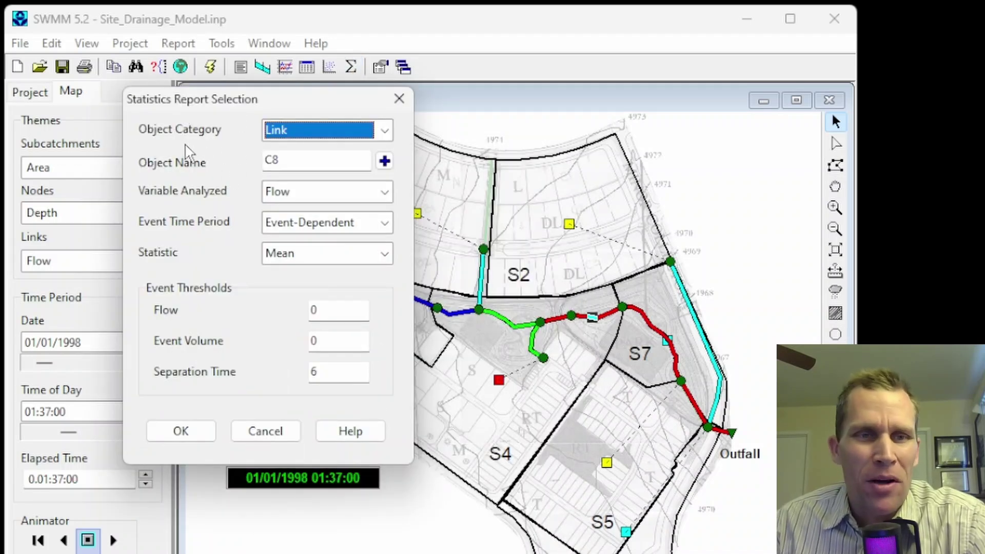
pyautogui.click(384, 131)
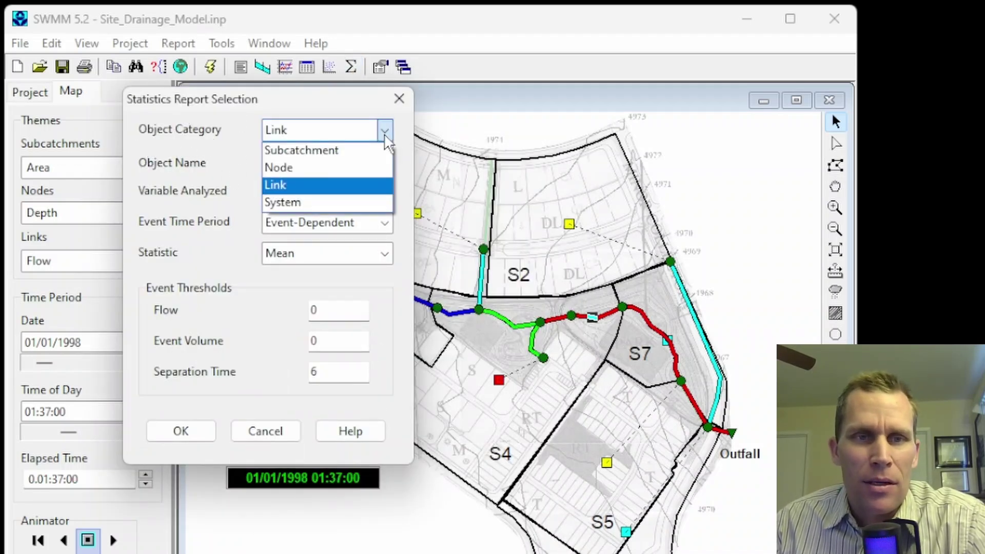
pyautogui.click(316, 185)
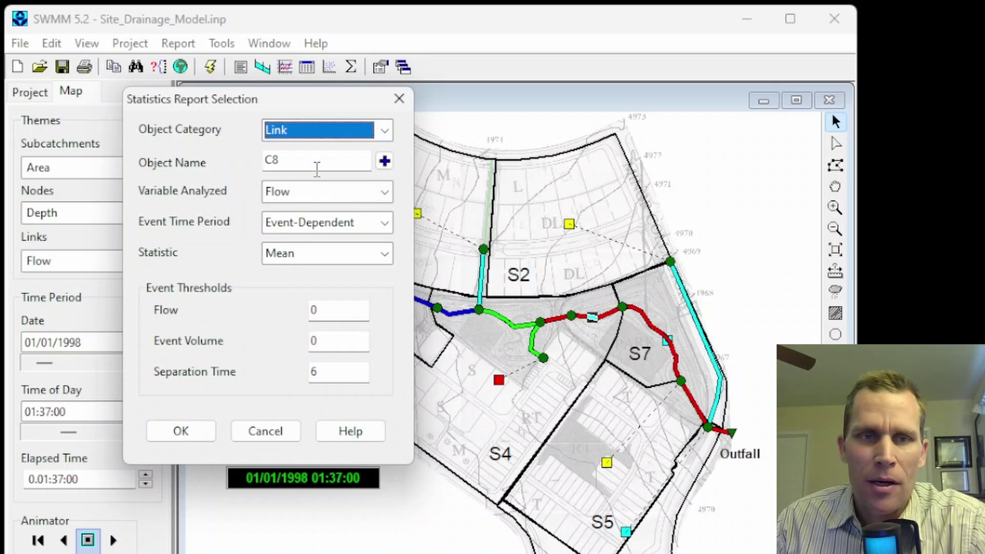
# Assign conduit C6, picked on the study area map, as the object of the statistics report
pyautogui.moveTo(307, 109); pyautogui.dragTo(244, 112)
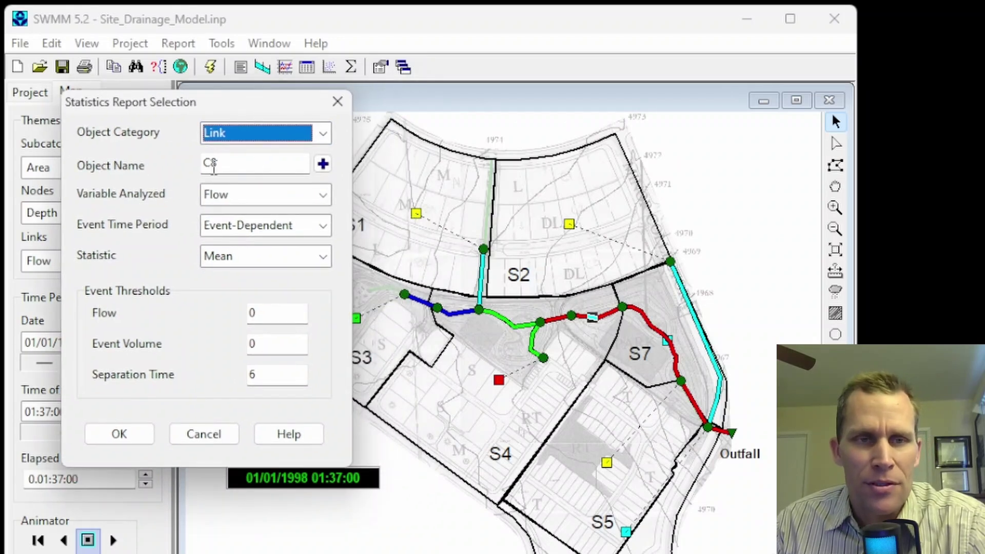
pyautogui.click(239, 167)
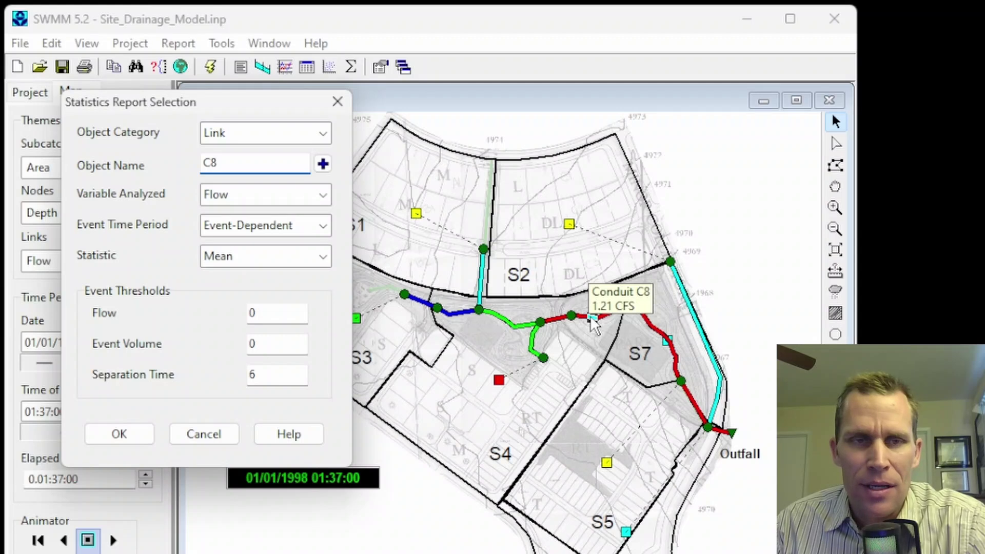
pyautogui.click(534, 339)
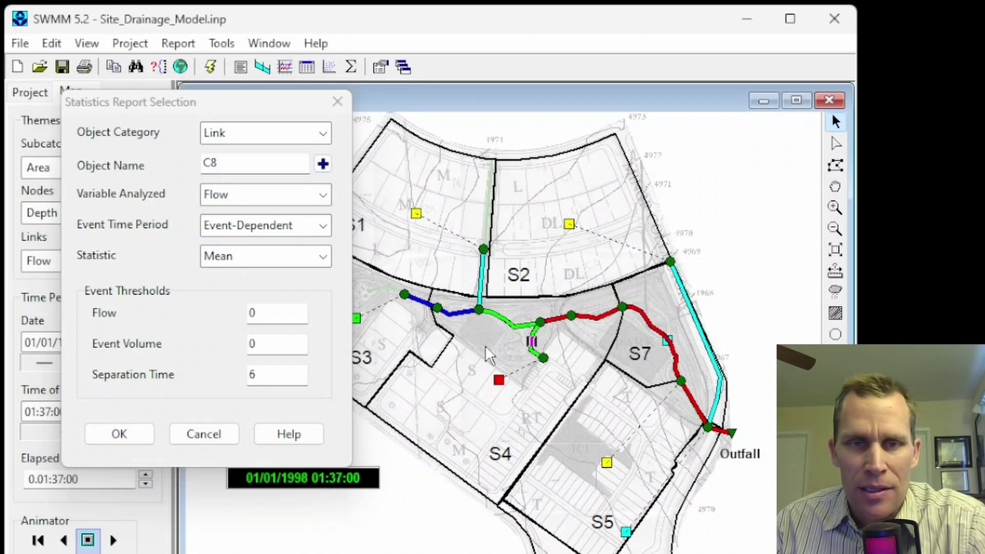
pyautogui.click(323, 165)
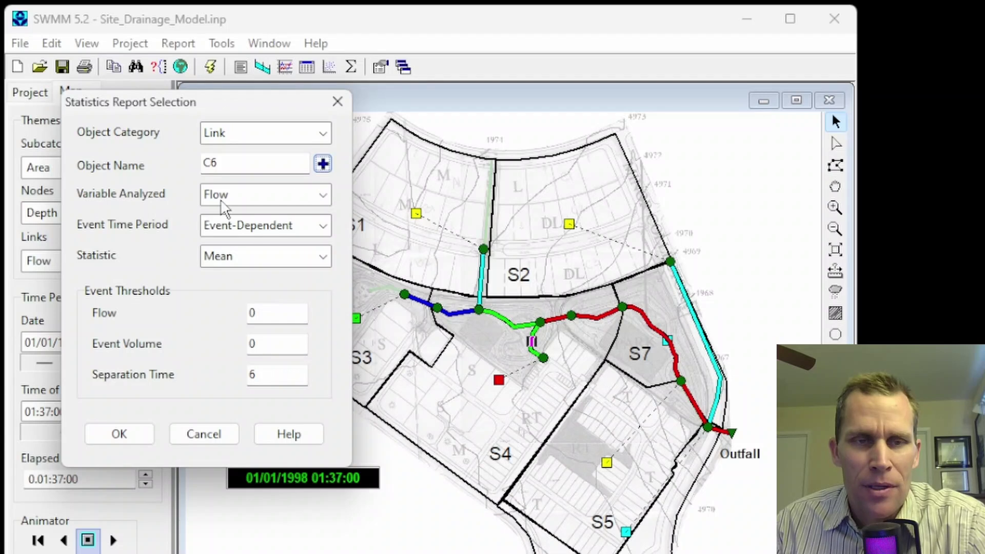
# Change the object of the statistics report to conduit C8
pyautogui.doubleClick(249, 163)
pyautogui.write('C')
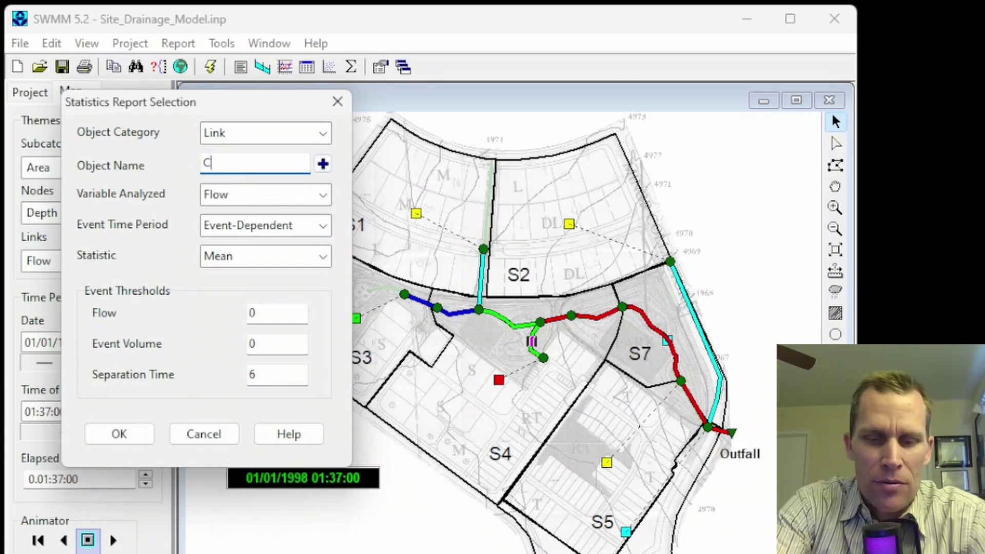
pyautogui.press('Tab')
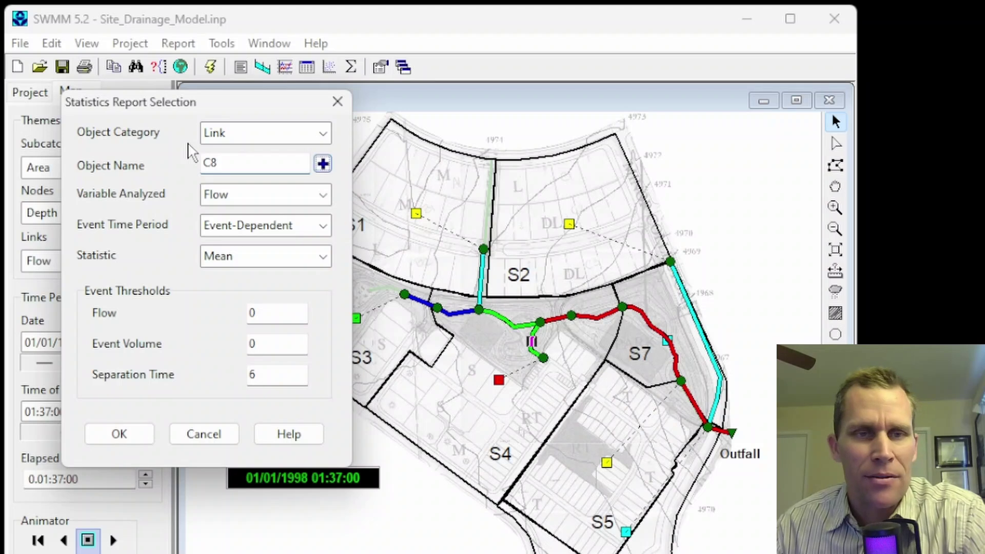
# Review the variables available for the link and choose Flow as the variable analyzed
pyautogui.click(324, 195)
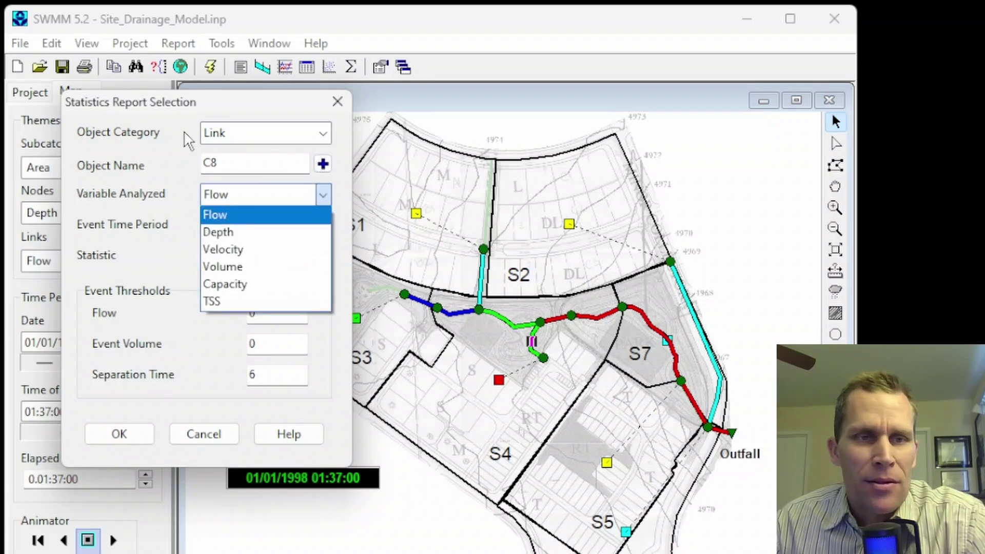
pyautogui.click(246, 139)
pyautogui.click(246, 138)
pyautogui.click(243, 135)
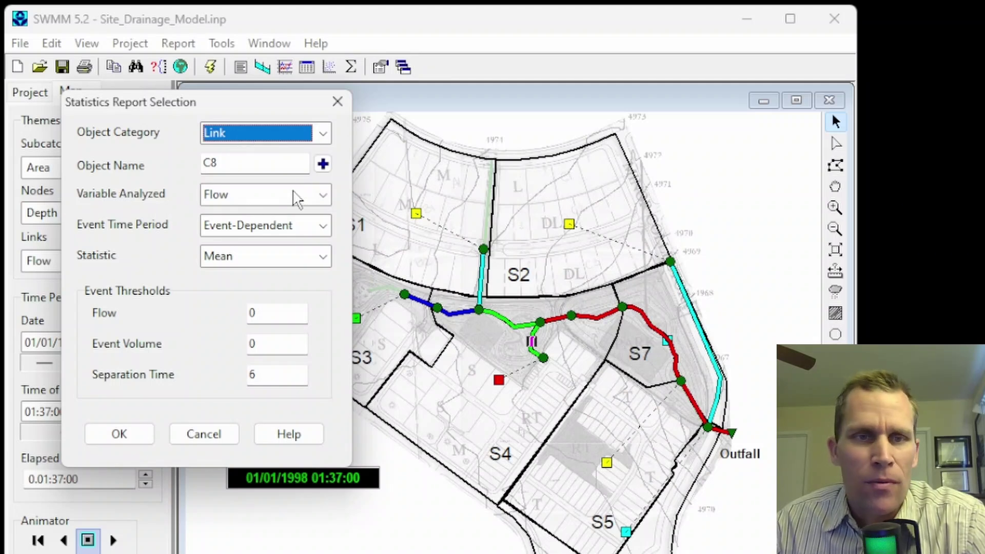
pyautogui.click(323, 194)
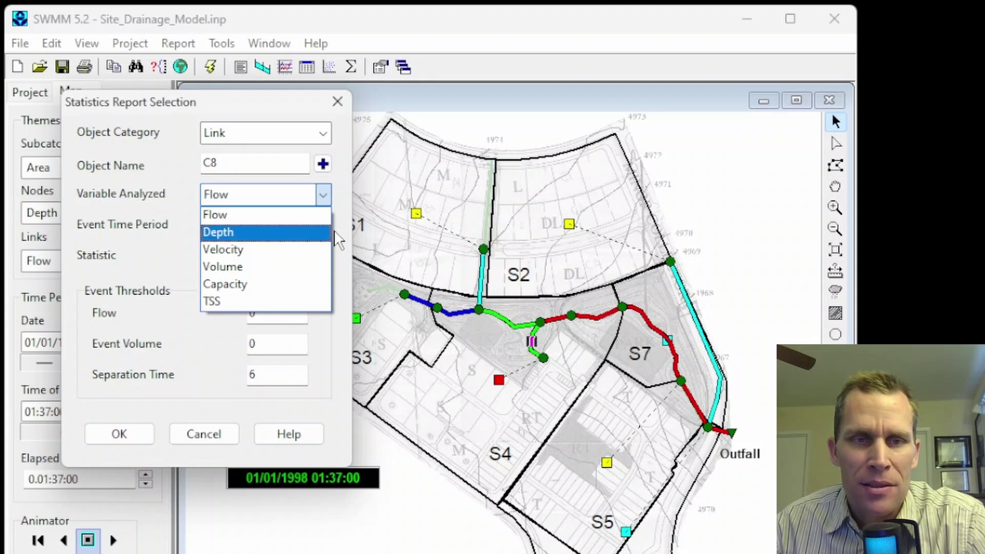
pyautogui.click(325, 208)
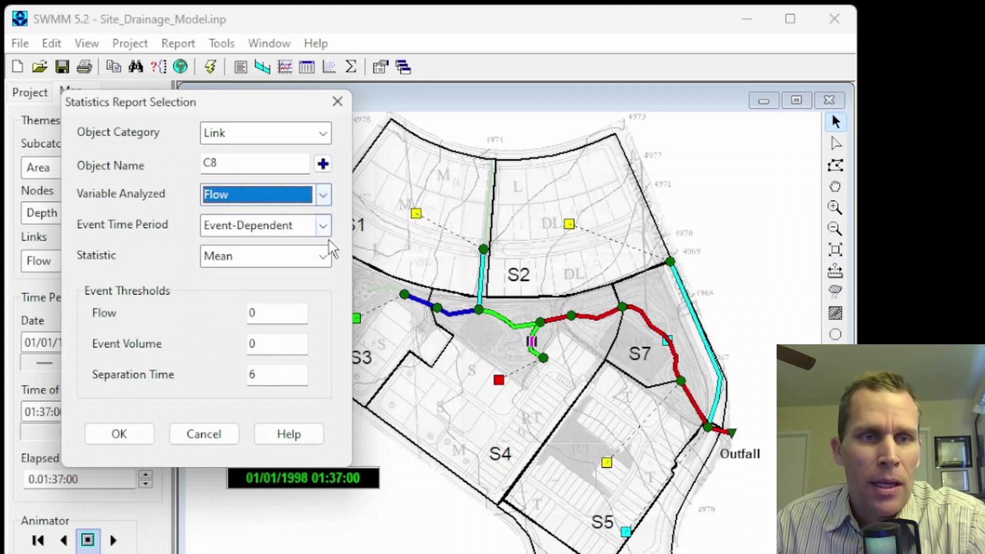
# Choose Event-Dependent as the event time period and review the available statistics, keeping Mean
pyautogui.click(324, 227)
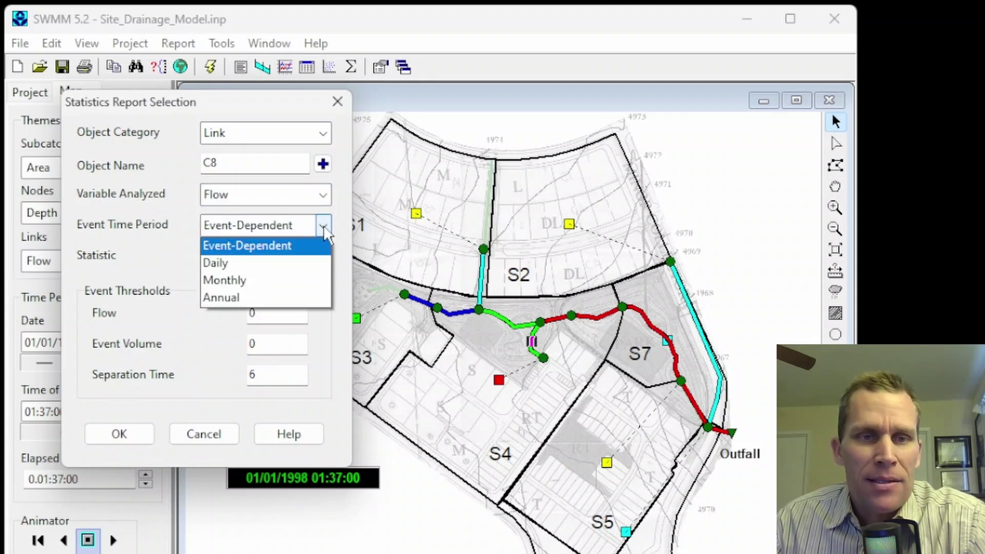
pyautogui.click(275, 247)
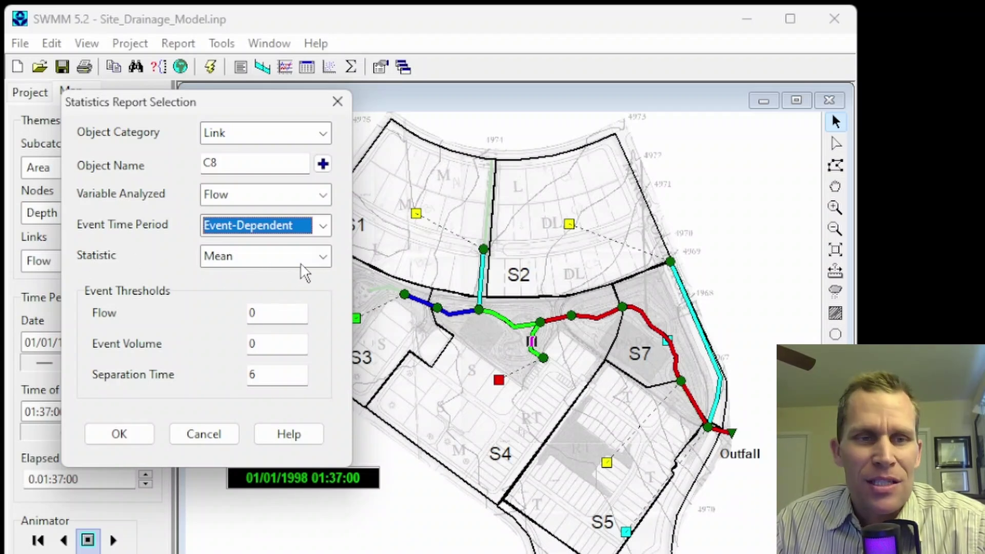
pyautogui.click(326, 258)
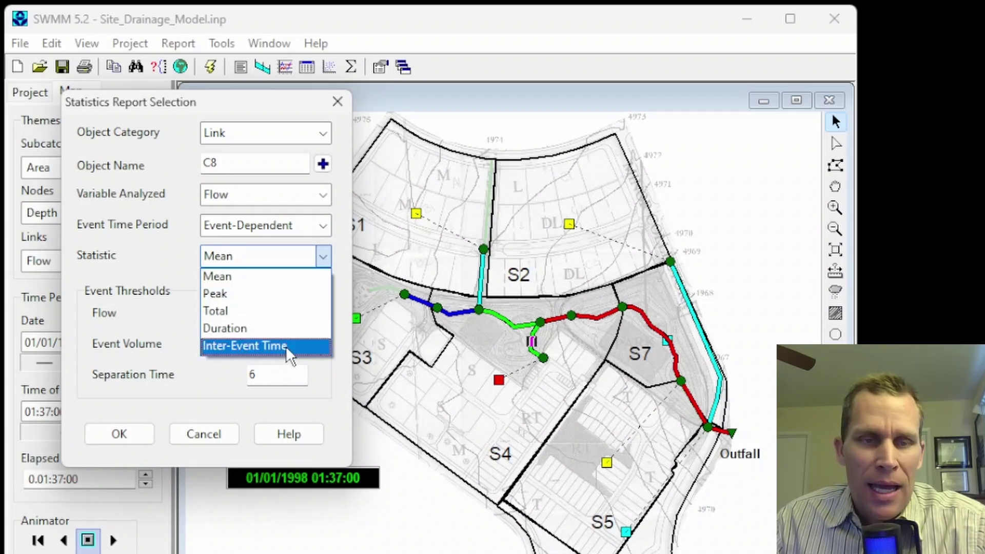
pyautogui.click(137, 257)
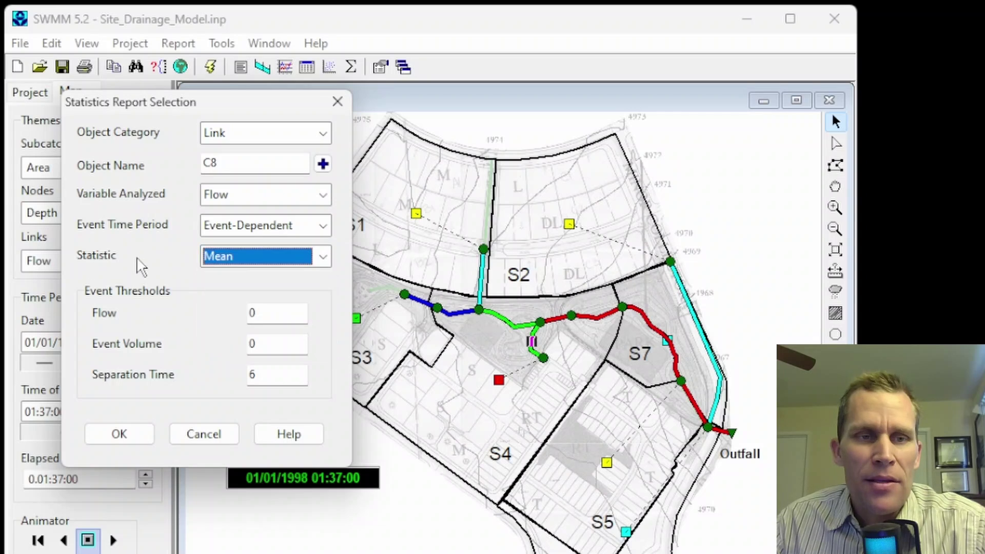
pyautogui.click(231, 253)
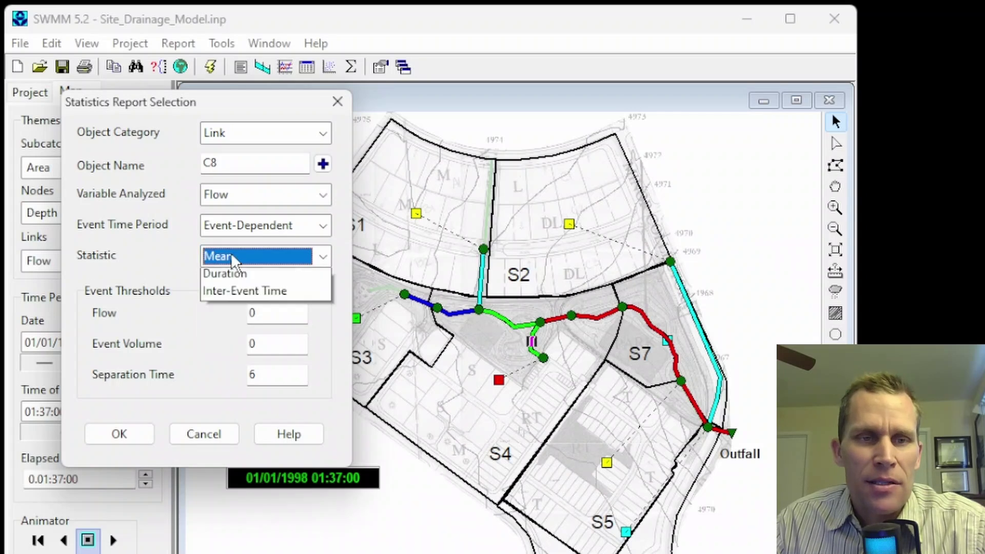
pyautogui.click(174, 266)
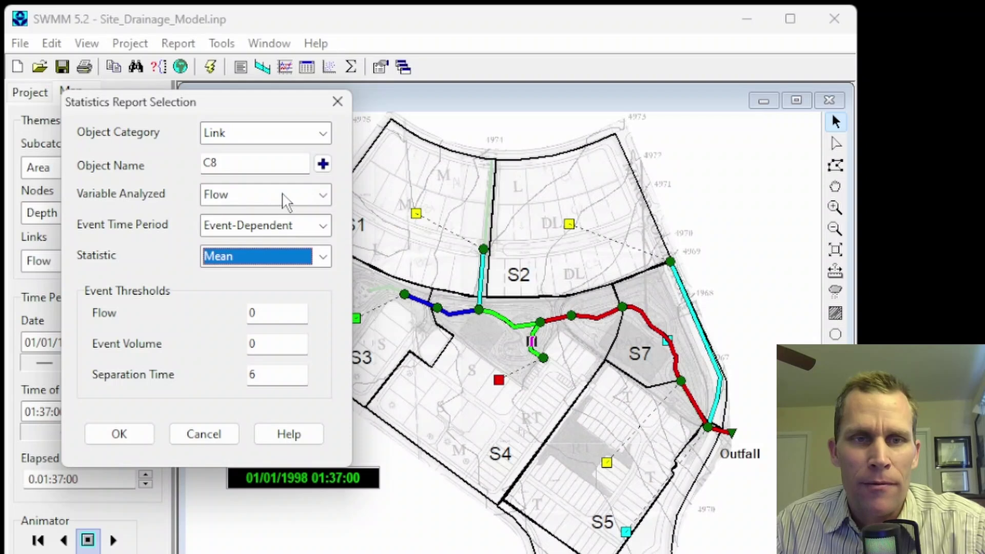
# Switch the variable analyzed to TSS, review its concentration and load statistics, and set the variable back to Flow
pyautogui.click(325, 195)
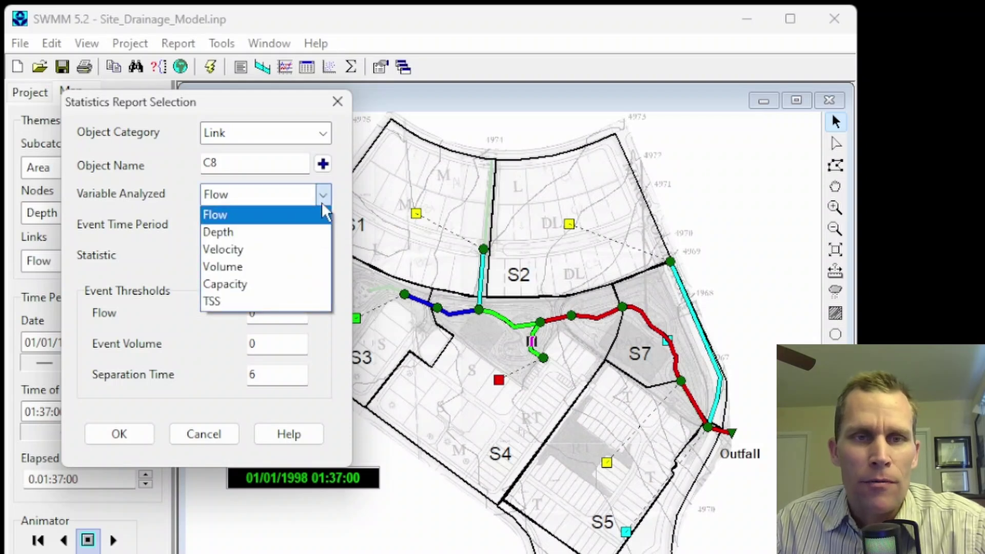
pyautogui.click(229, 303)
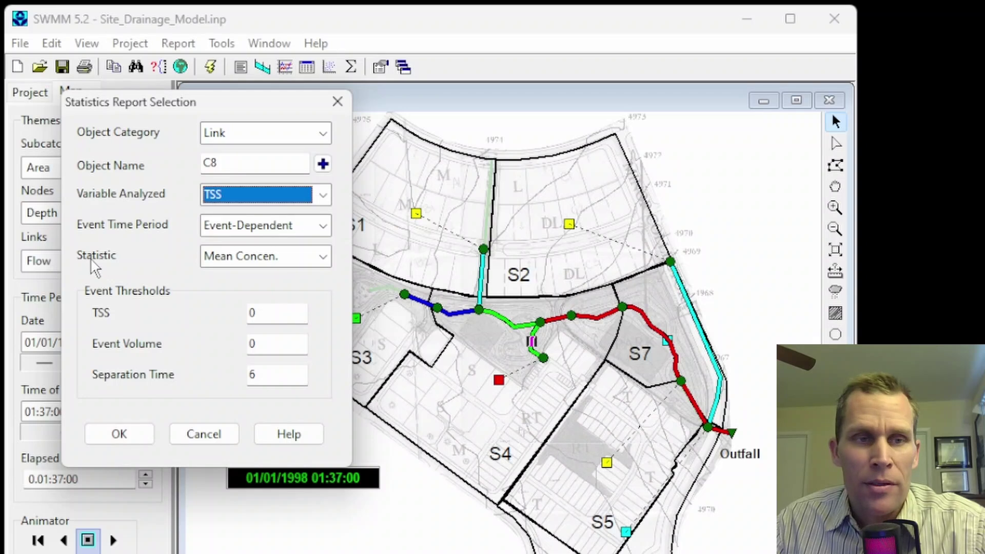
pyautogui.click(323, 256)
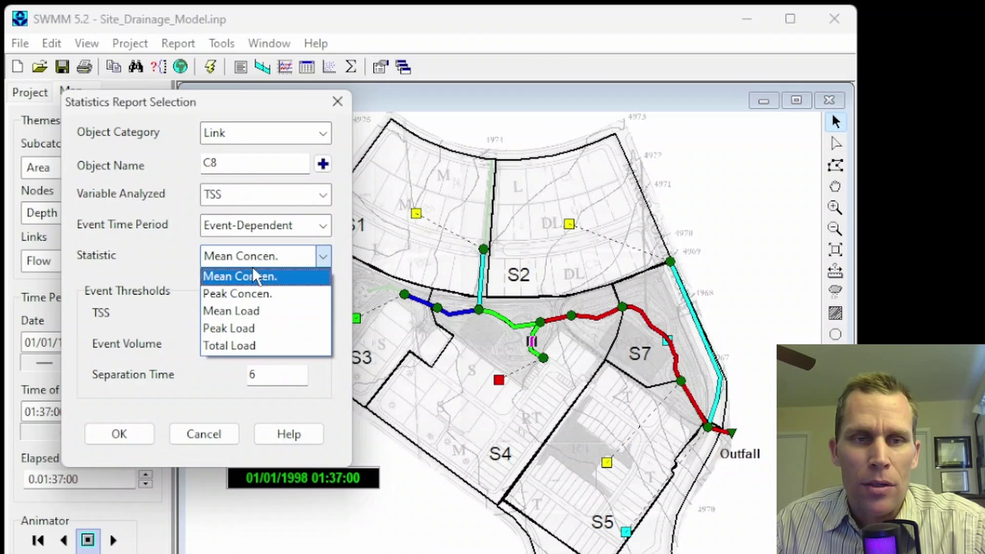
pyautogui.click(342, 230)
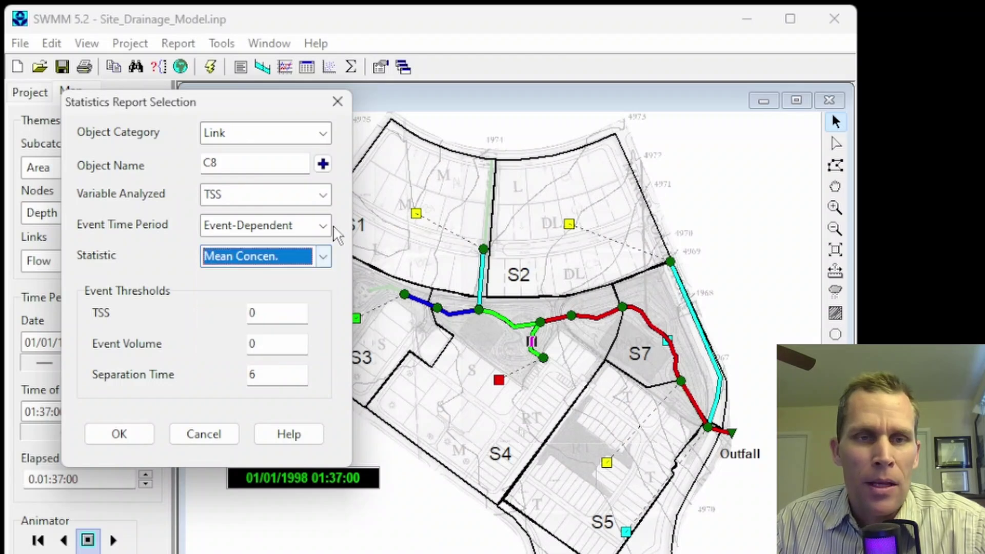
pyautogui.click(322, 197)
pyautogui.click(246, 221)
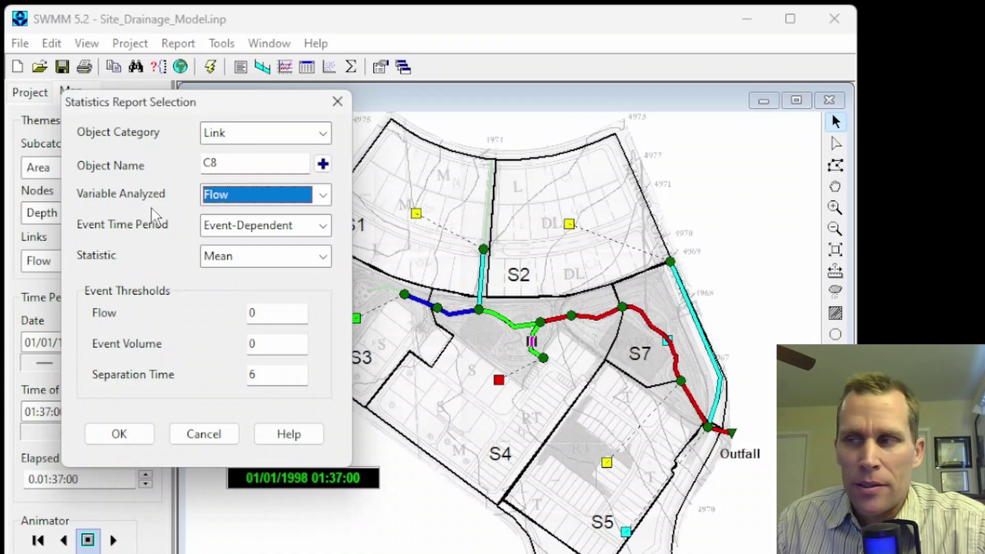
# Review the event time period options, try Depth as the variable analyzed to compare its threshold field, and return to Flow
pyautogui.click(323, 226)
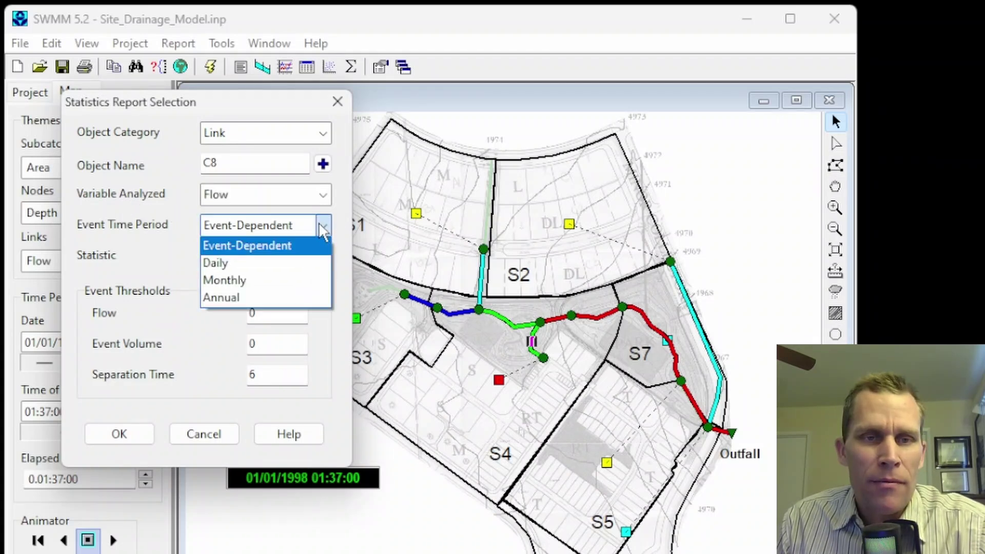
pyautogui.click(322, 227)
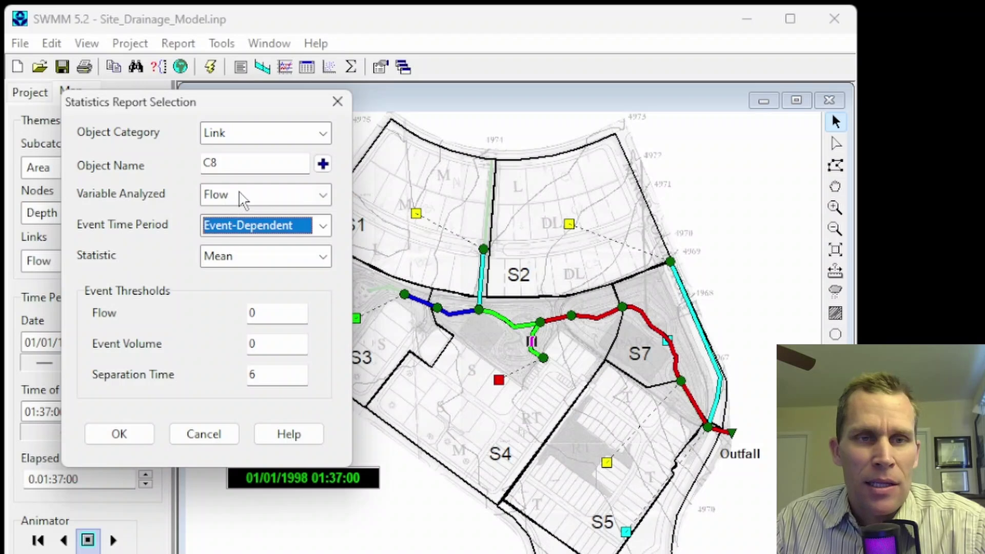
pyautogui.click(275, 197)
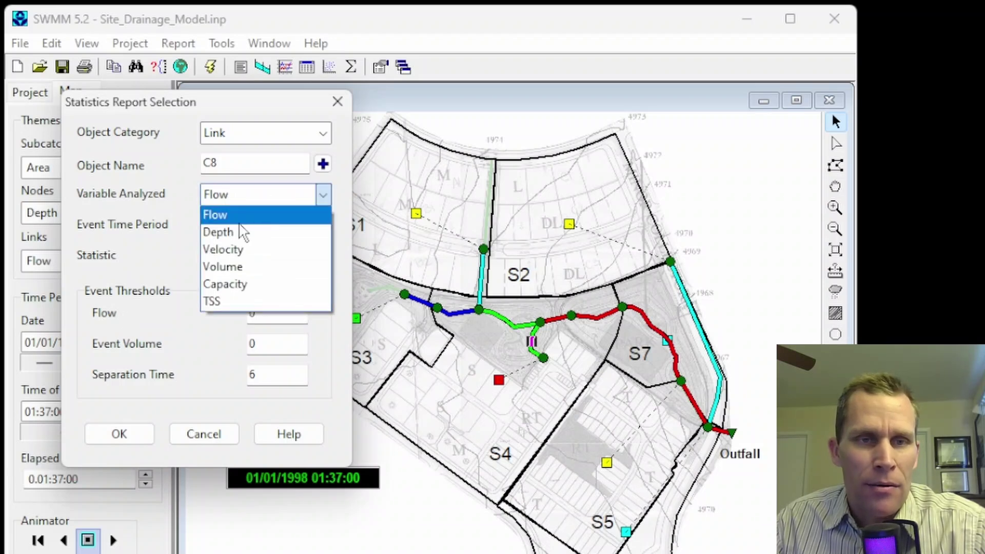
pyautogui.click(239, 230)
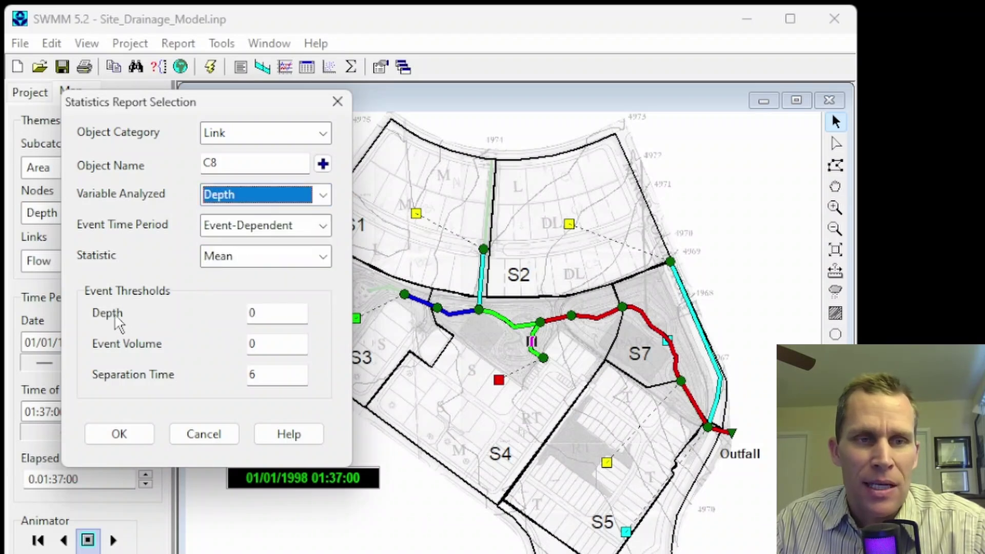
pyautogui.click(238, 196)
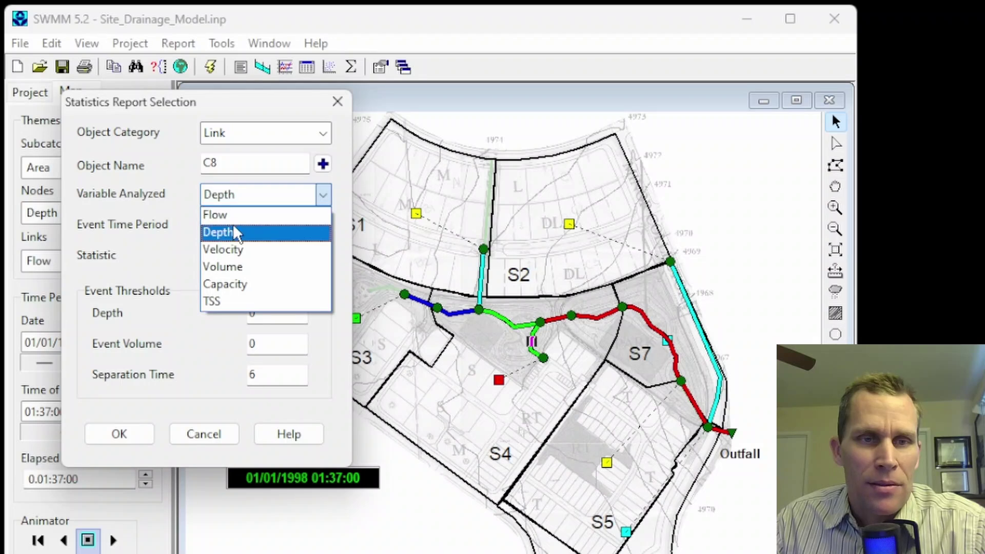
pyautogui.click(231, 220)
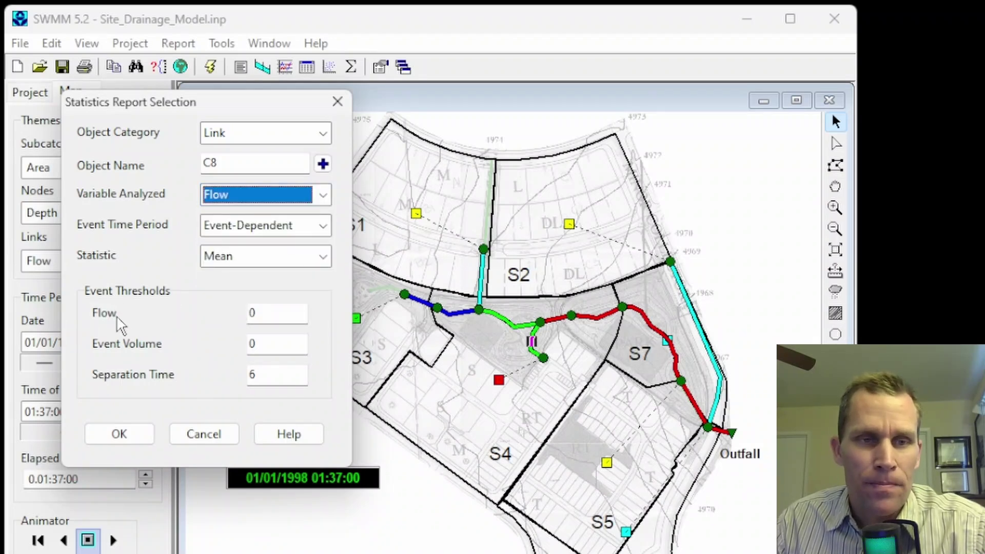
# View the time series graph of flow in conduit C8, picked on the study area map, and close it
pyautogui.click(598, 315)
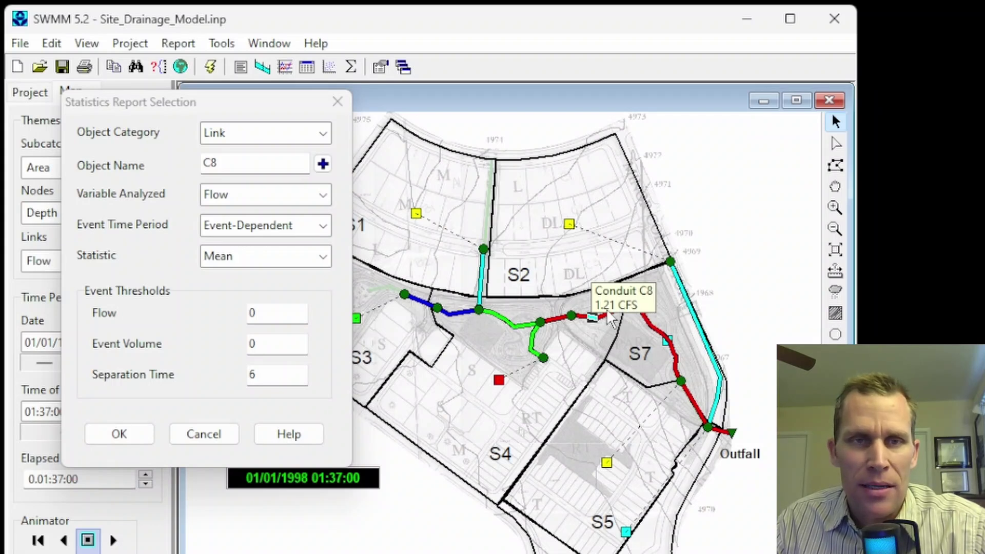
pyautogui.click(284, 67)
pyautogui.click(353, 490)
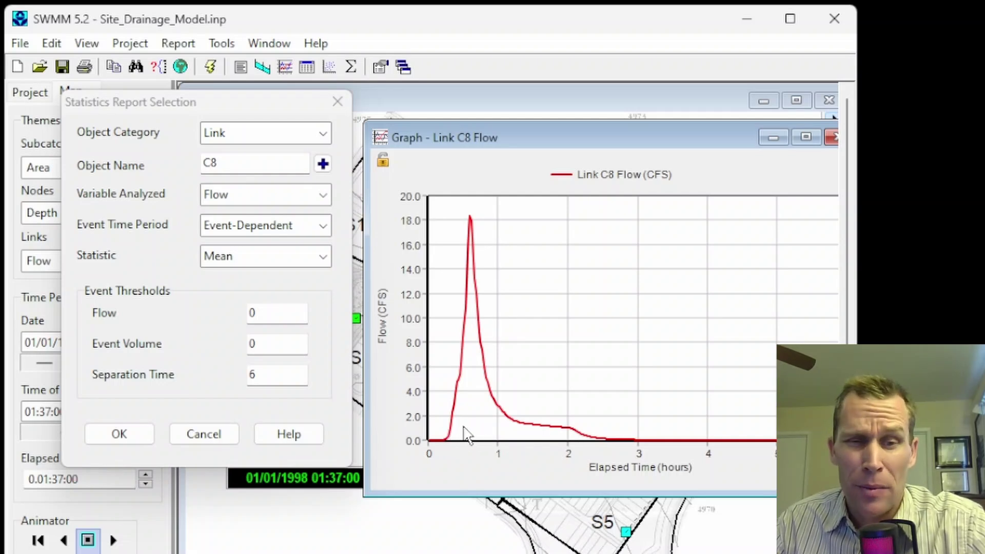
pyautogui.click(831, 138)
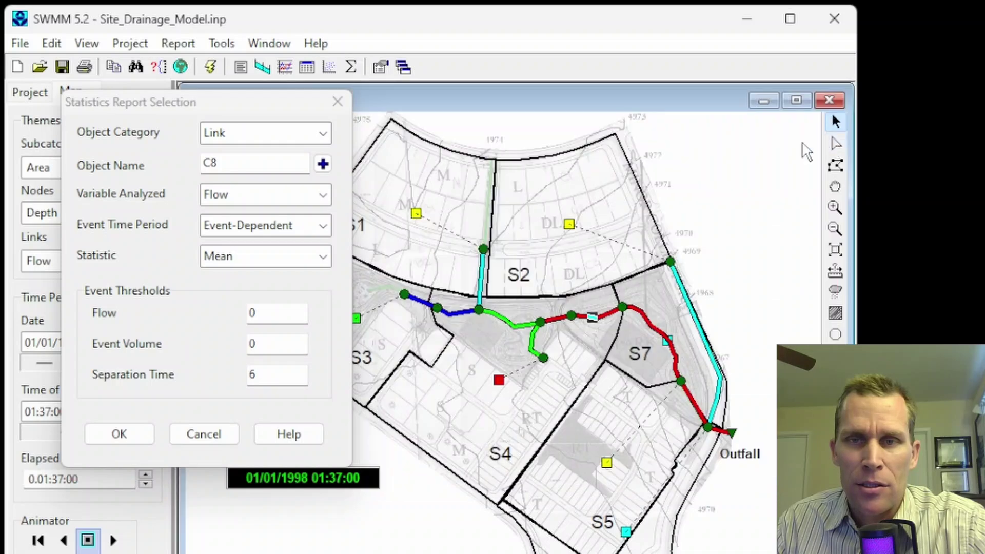
# Set the flow event threshold of the statistics report to 0.5
pyautogui.click(272, 313)
pyautogui.write('0')
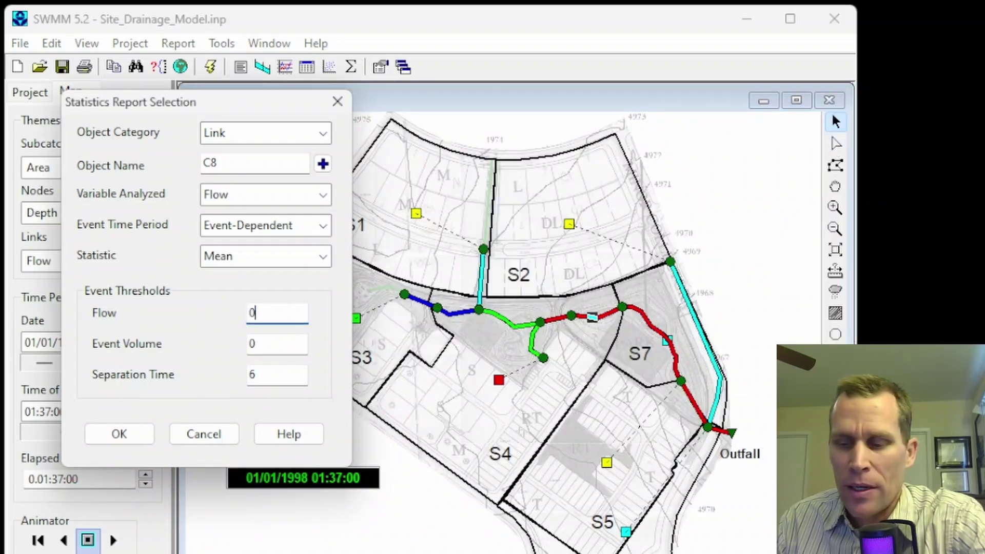
pyautogui.write('.5')
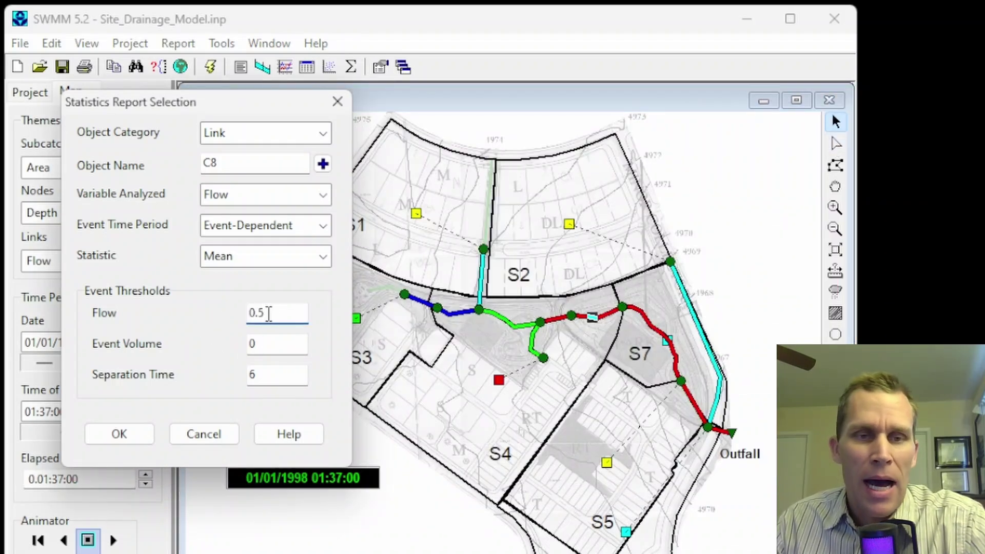
pyautogui.moveTo(271, 314); pyautogui.dragTo(209, 327)
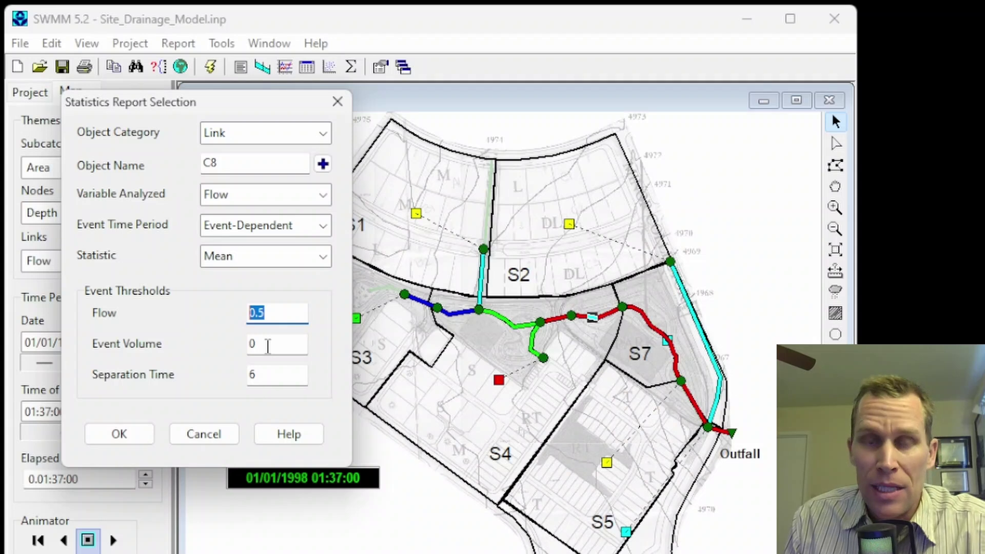
pyautogui.press('Tab')
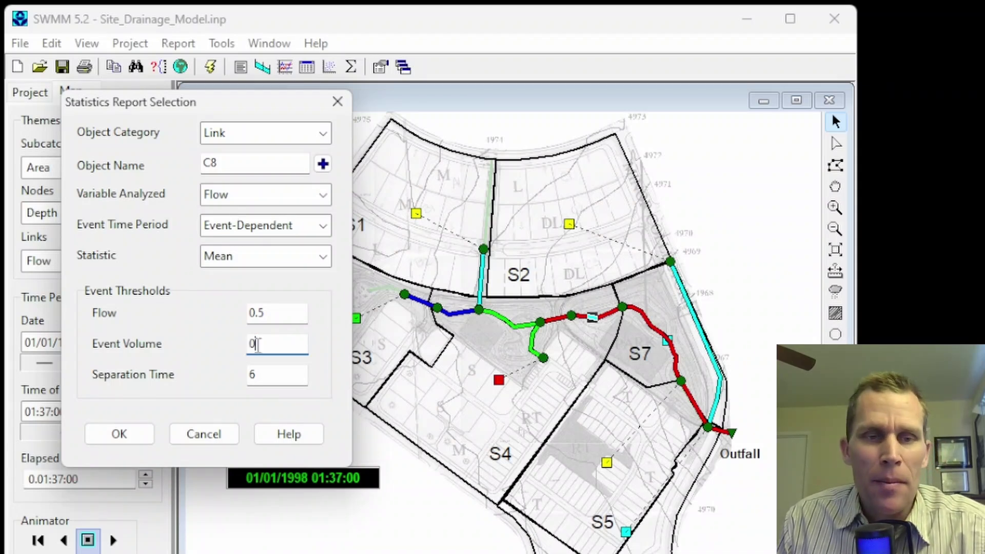
pyautogui.moveTo(290, 311); pyautogui.dragTo(241, 312)
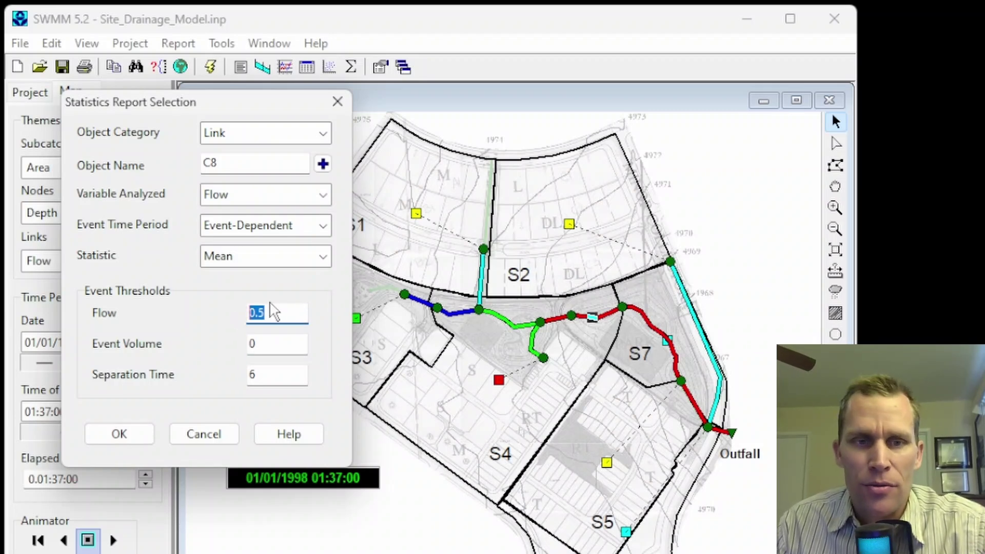
pyautogui.moveTo(278, 374); pyautogui.dragTo(238, 392)
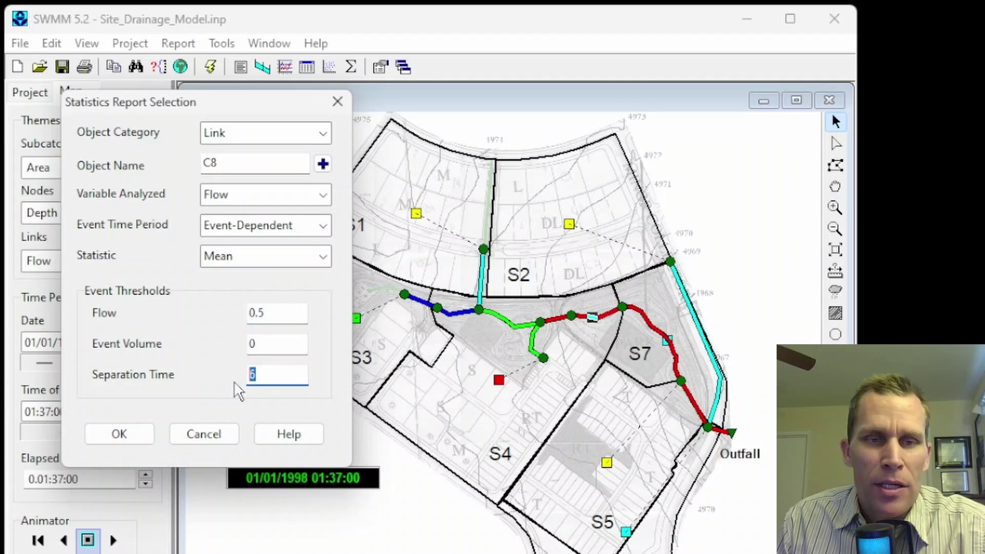
pyautogui.click(253, 375)
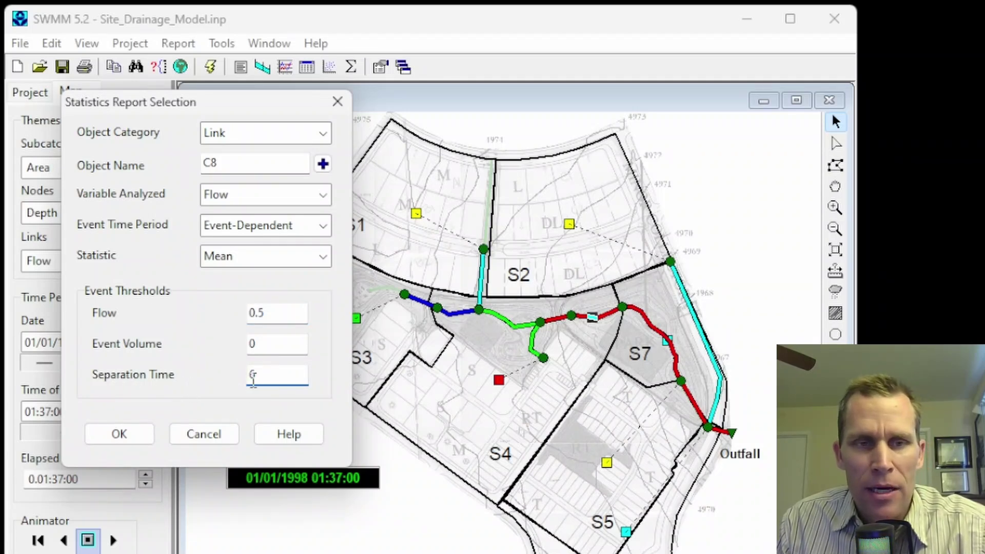
pyautogui.moveTo(279, 376); pyautogui.dragTo(231, 381)
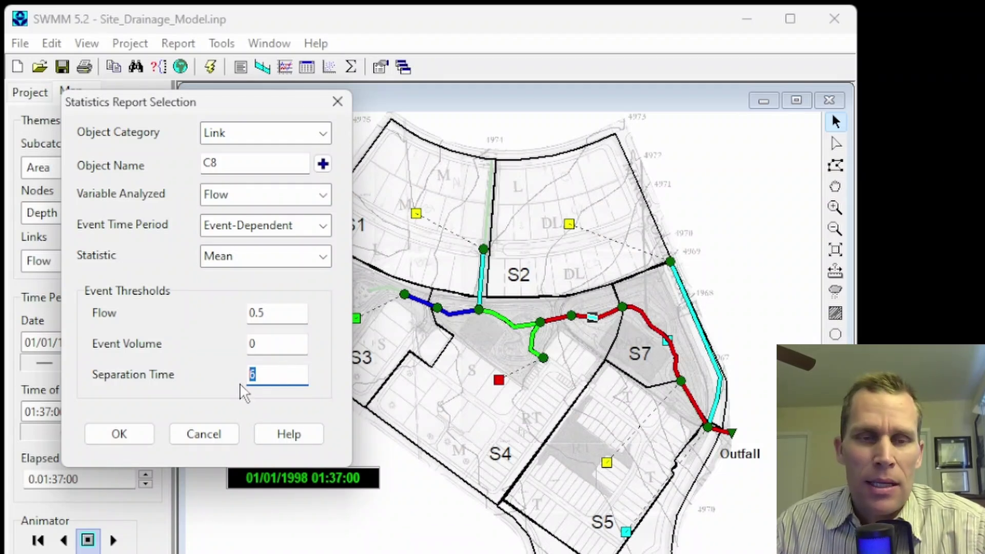
pyautogui.click(263, 374)
pyautogui.doubleClick(263, 374)
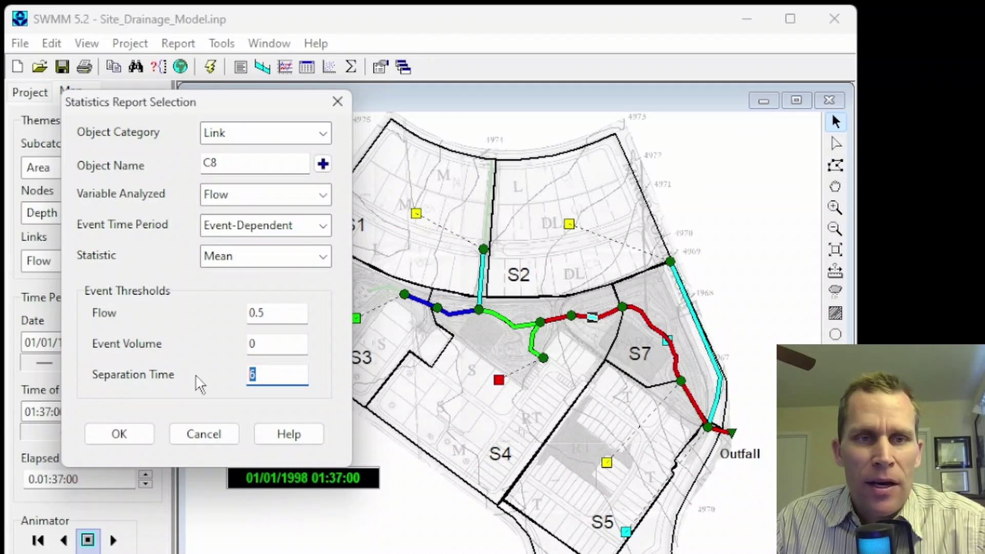
# Generate the flow statistics report for link C8 and reposition and enlarge its window to show the whole summary
pyautogui.click(120, 434)
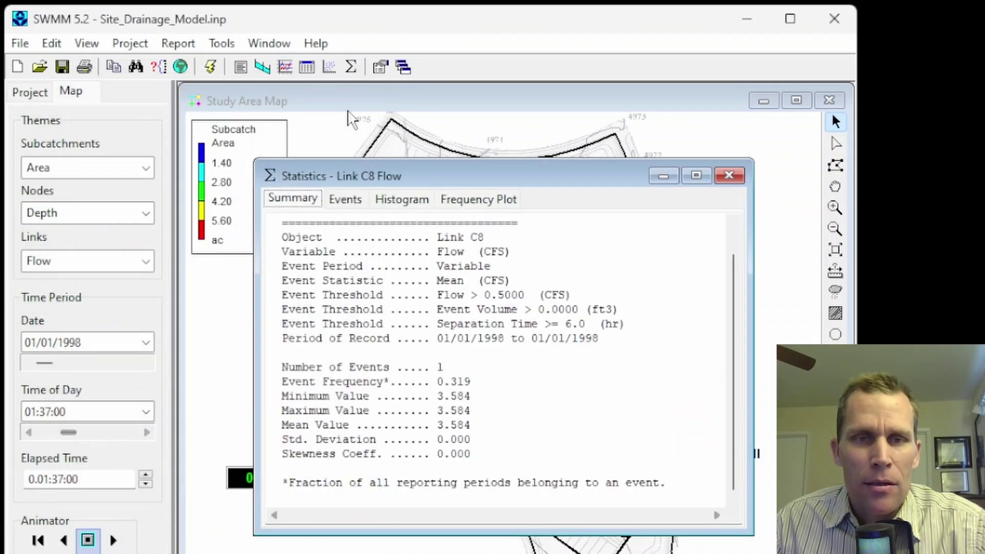
pyautogui.moveTo(414, 182); pyautogui.dragTo(351, 112)
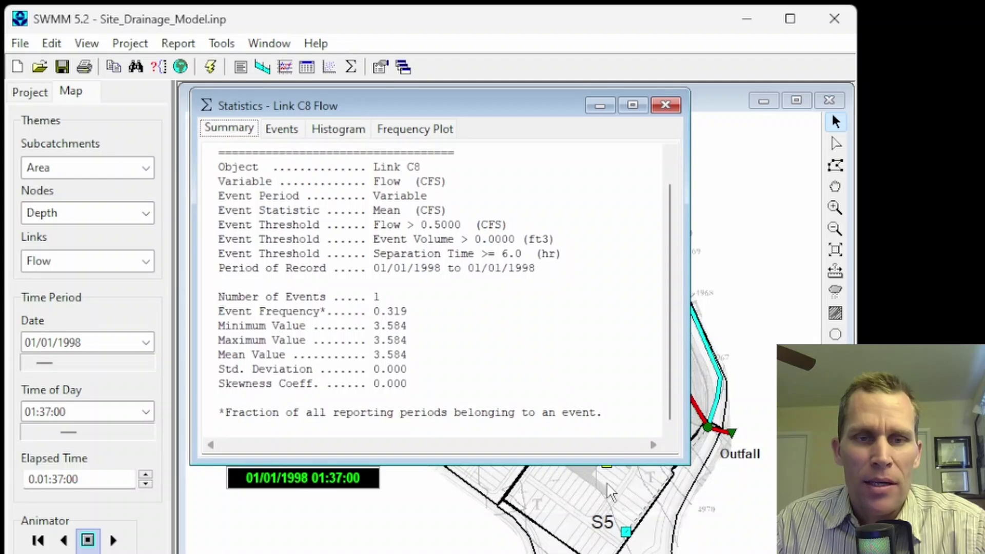
pyautogui.moveTo(689, 465); pyautogui.dragTo(733, 551)
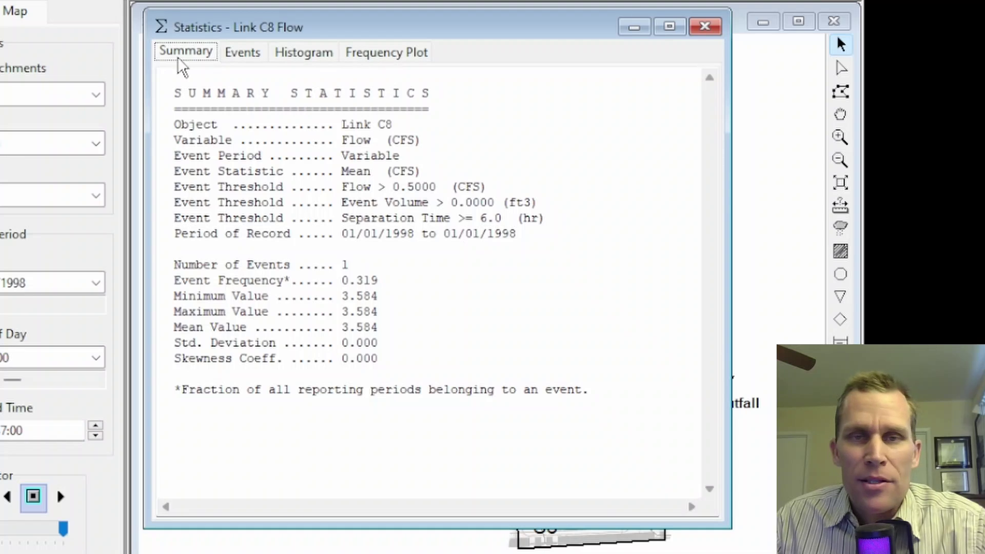
# Compare the summary's variable, flow threshold and separation time lines with the report selection settings, leaving those settings as they are
pyautogui.moveTo(519, 236); pyautogui.dragTo(172, 93)
pyautogui.click(366, 100)
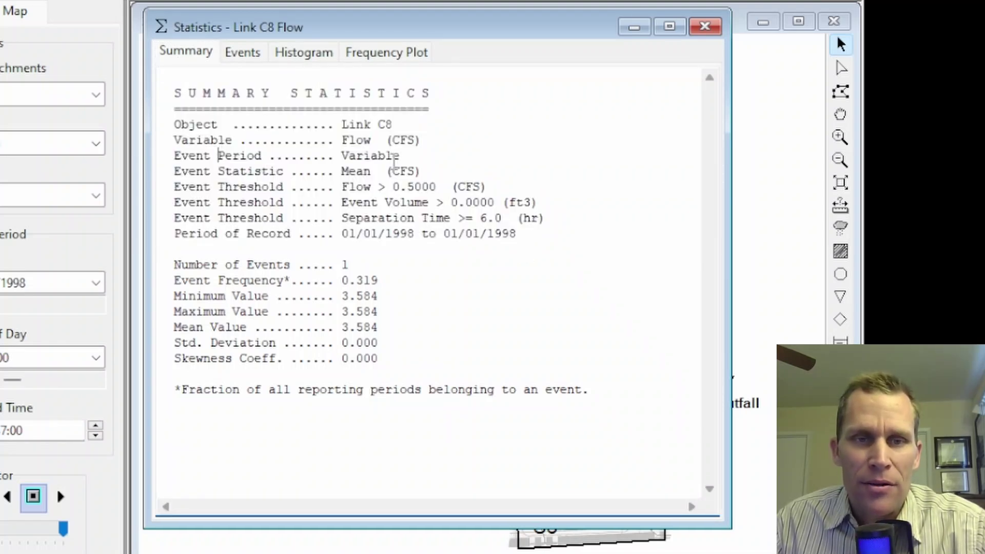
pyautogui.click(310, 2)
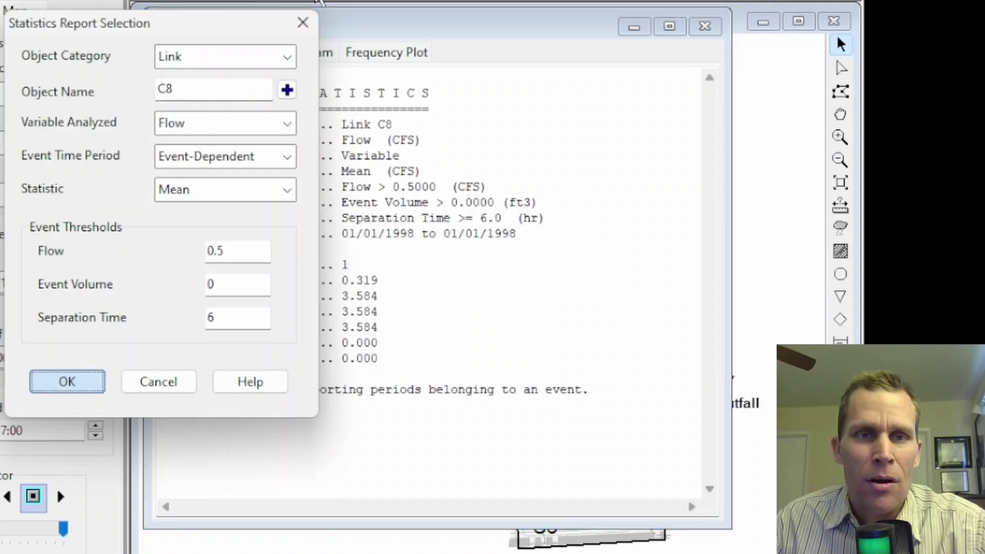
pyautogui.moveTo(56, 32); pyautogui.dragTo(172, 34)
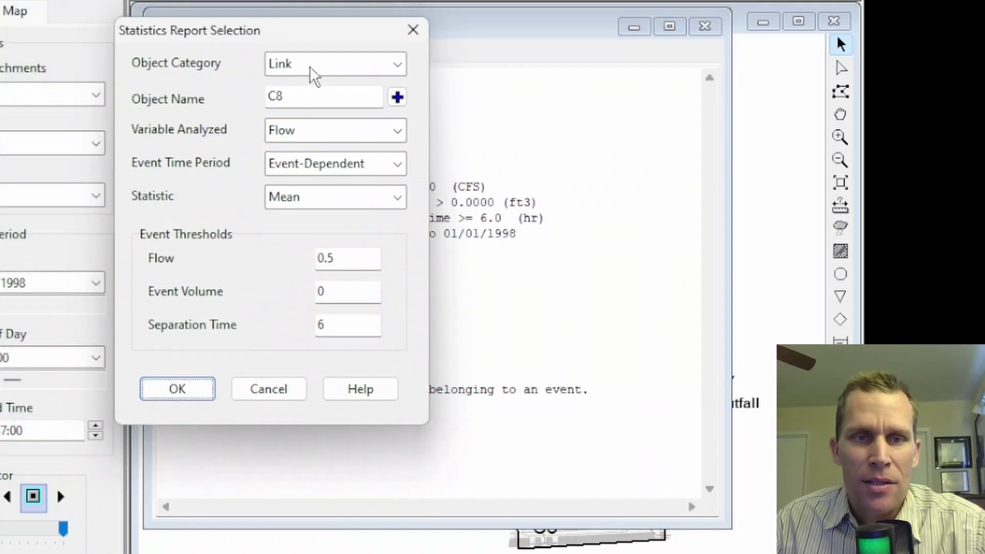
pyautogui.click(415, 27)
pyautogui.moveTo(431, 239); pyautogui.dragTo(259, 137)
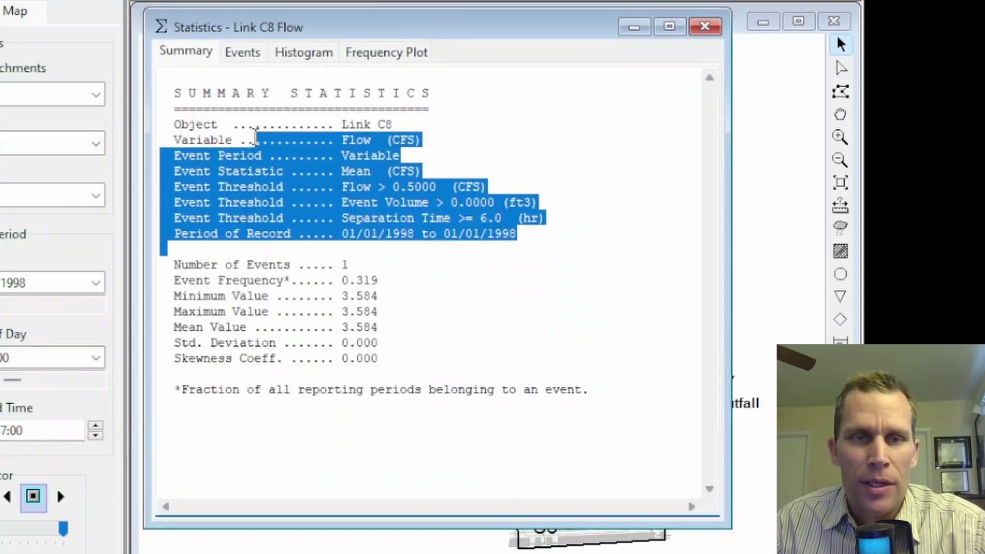
pyautogui.click(190, 127)
pyautogui.moveTo(344, 124); pyautogui.dragTo(419, 139)
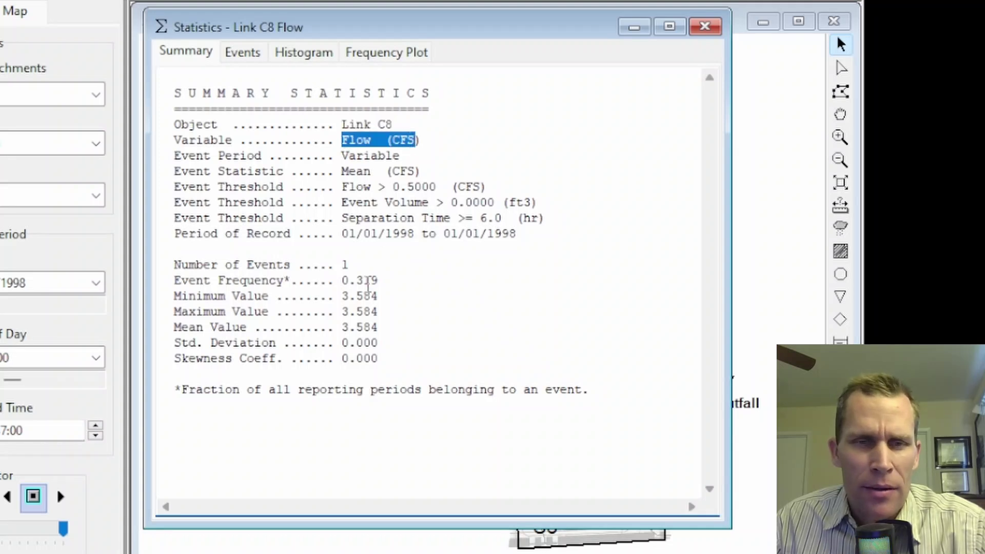
pyautogui.moveTo(377, 187); pyautogui.dragTo(488, 186)
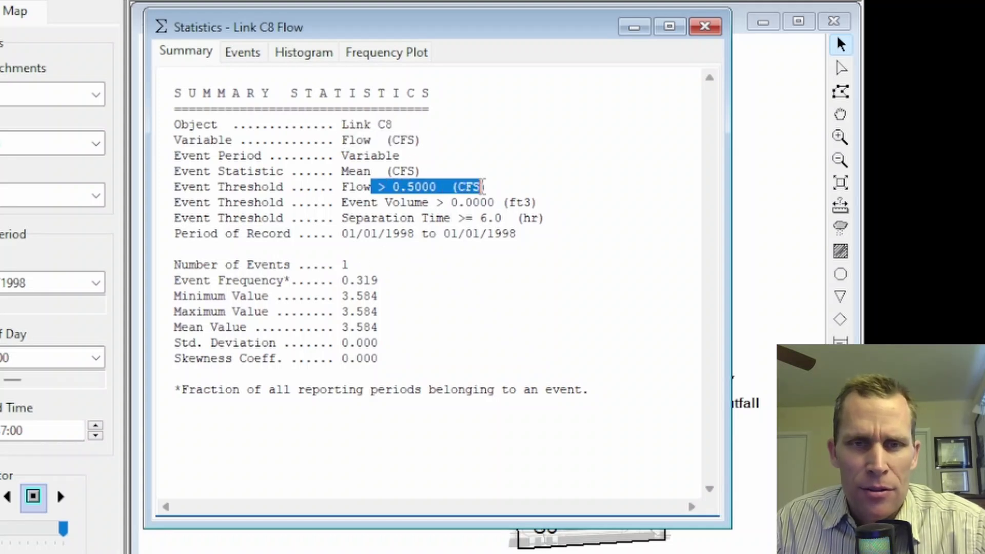
pyautogui.moveTo(345, 221); pyautogui.dragTo(556, 218)
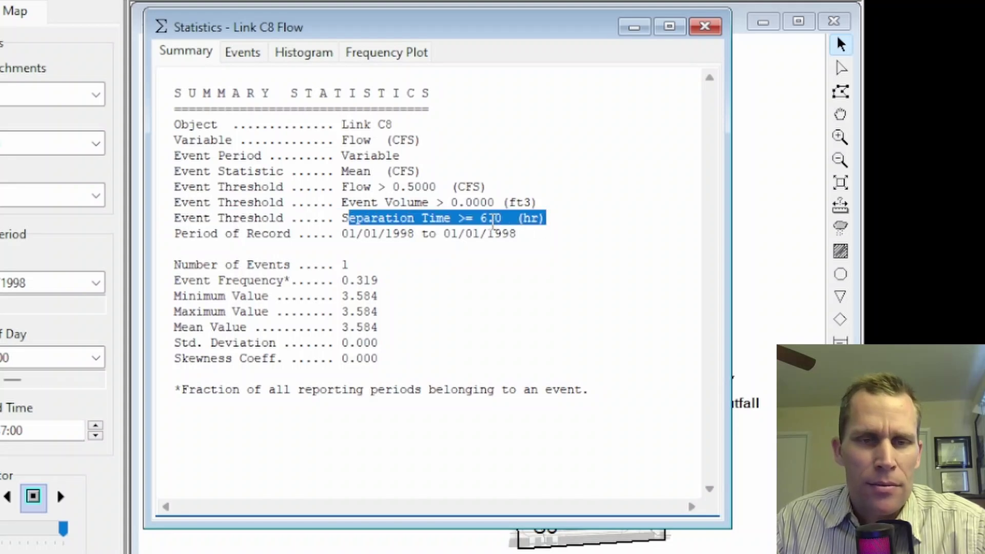
# Examine the number of events and the event frequency in the summary, relating the frequency to the flow threshold
pyautogui.click(216, 256)
pyautogui.moveTo(174, 263); pyautogui.dragTo(398, 352)
pyautogui.click(357, 248)
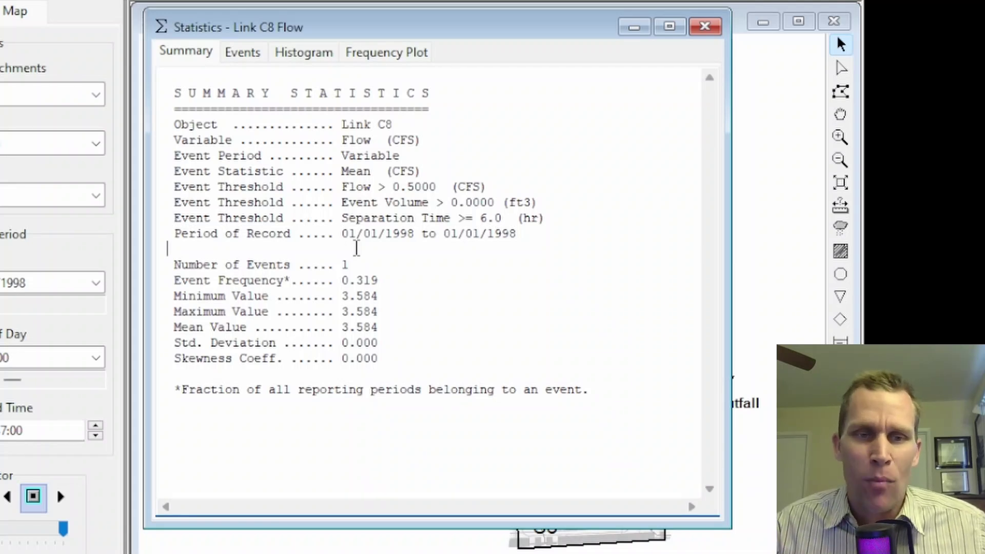
pyautogui.moveTo(350, 265); pyautogui.dragTo(177, 267)
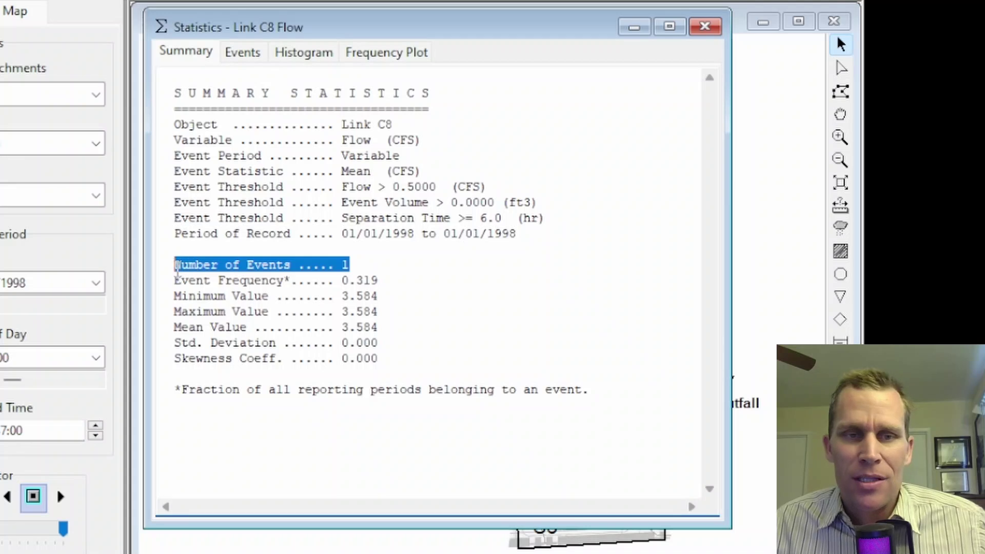
pyautogui.moveTo(340, 281); pyautogui.dragTo(390, 283)
pyautogui.click(390, 284)
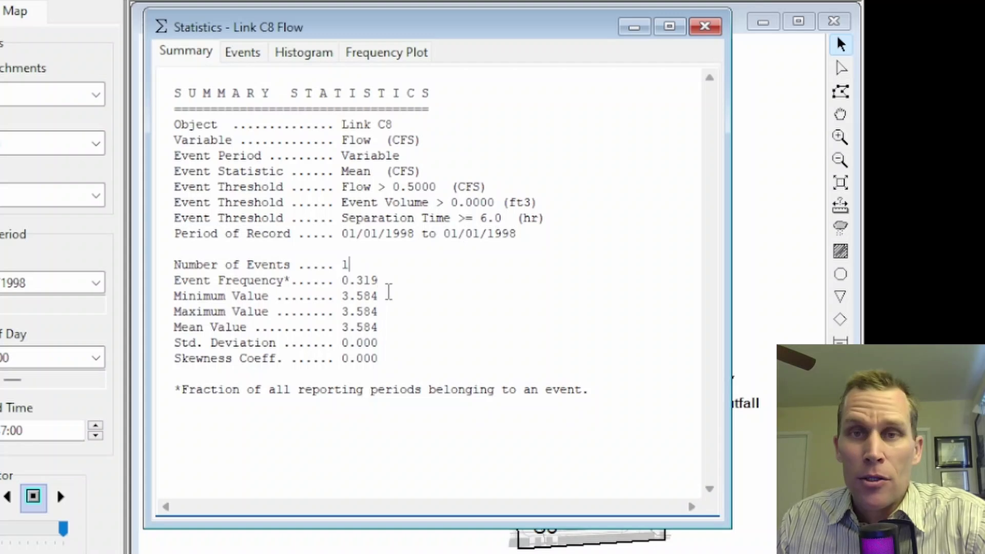
pyautogui.moveTo(380, 282)
pyautogui.mouseDown()
pyautogui.moveTo(349, 284)
pyautogui.moveTo(392, 279)
pyautogui.mouseUp()
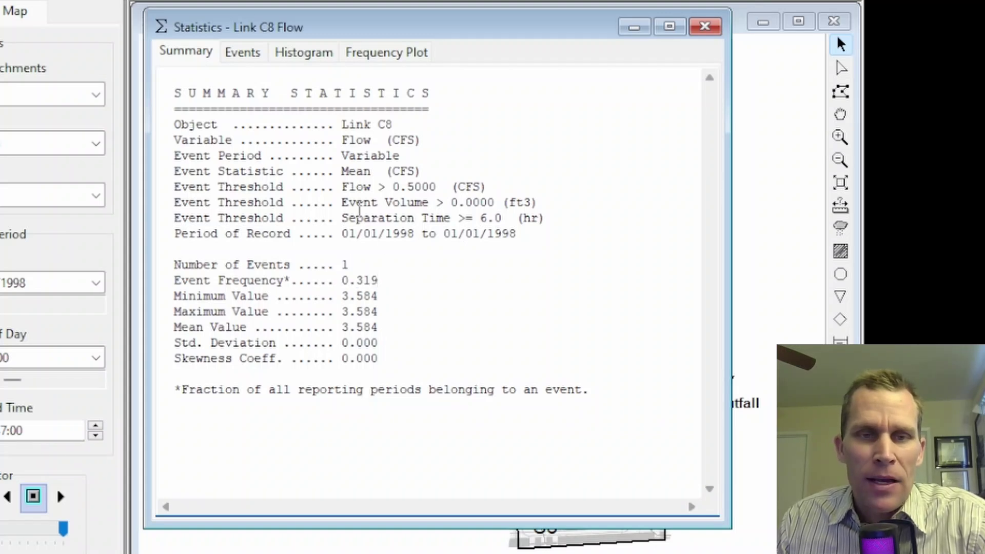
pyautogui.moveTo(342, 187); pyautogui.dragTo(437, 189)
pyautogui.click(453, 191)
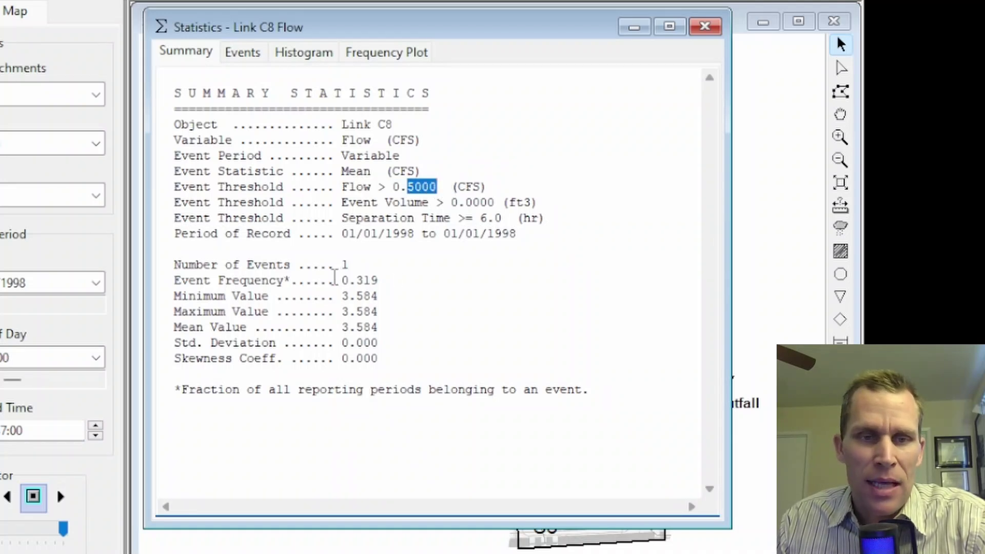
pyautogui.moveTo(340, 280); pyautogui.dragTo(384, 280)
pyautogui.click(401, 284)
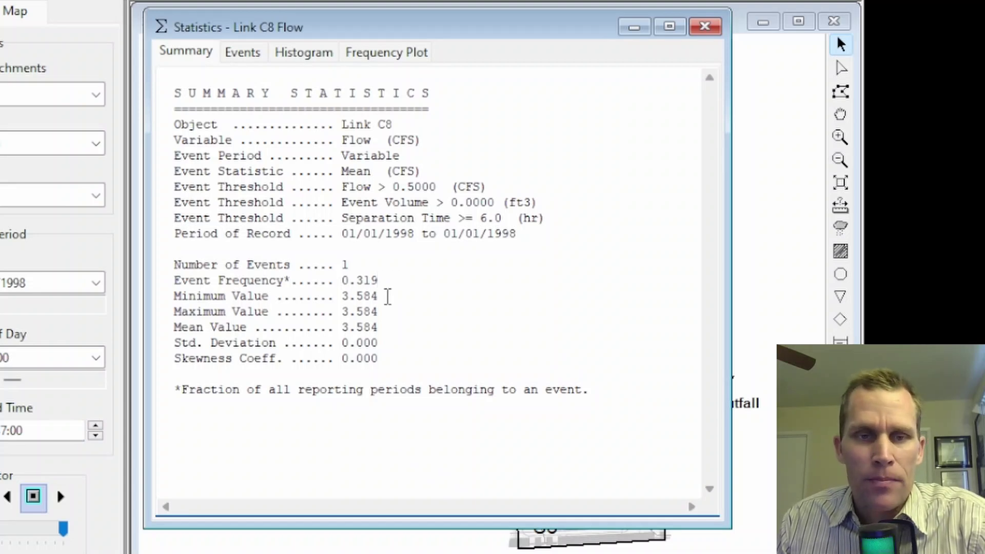
# Examine the minimum, maximum, mean, standard deviation and skewness lines in relation to the number of events
pyautogui.moveTo(398, 359); pyautogui.dragTo(186, 297)
pyautogui.click(200, 300)
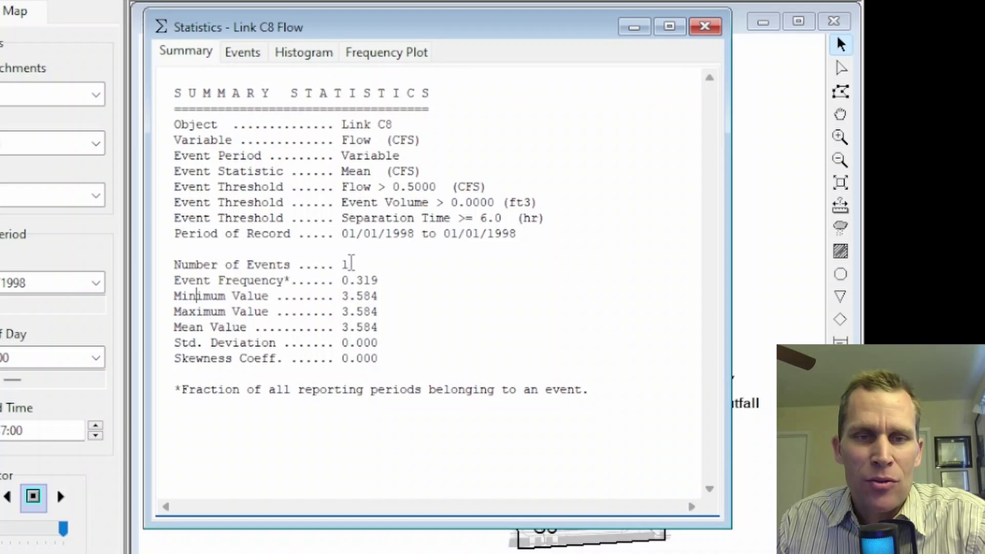
pyautogui.moveTo(349, 265); pyautogui.dragTo(172, 265)
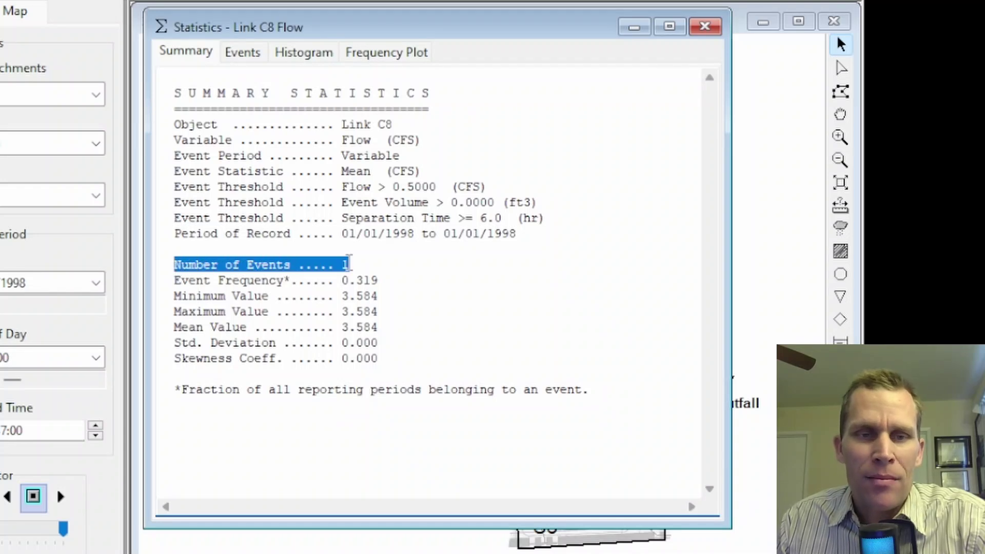
pyautogui.moveTo(349, 265); pyautogui.dragTo(327, 262)
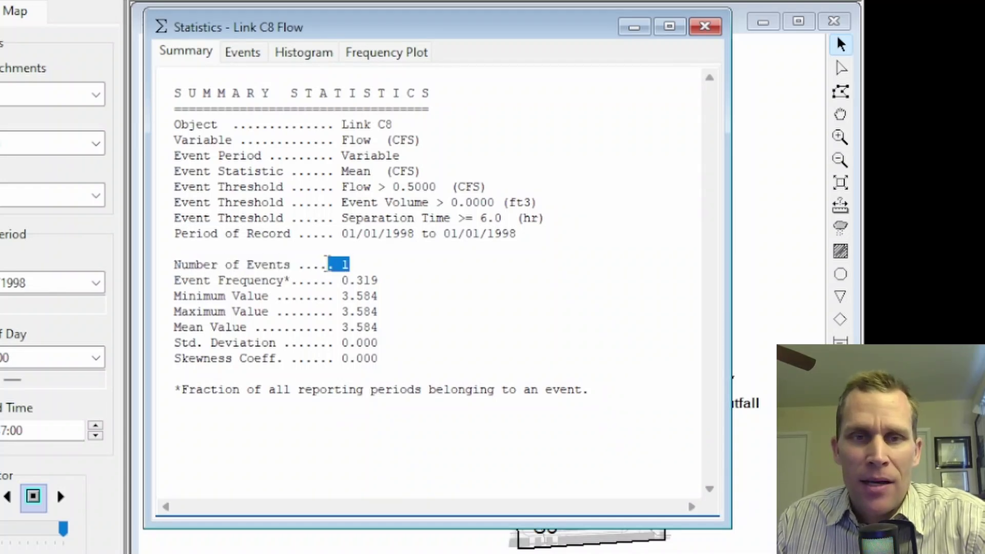
pyautogui.click(177, 296)
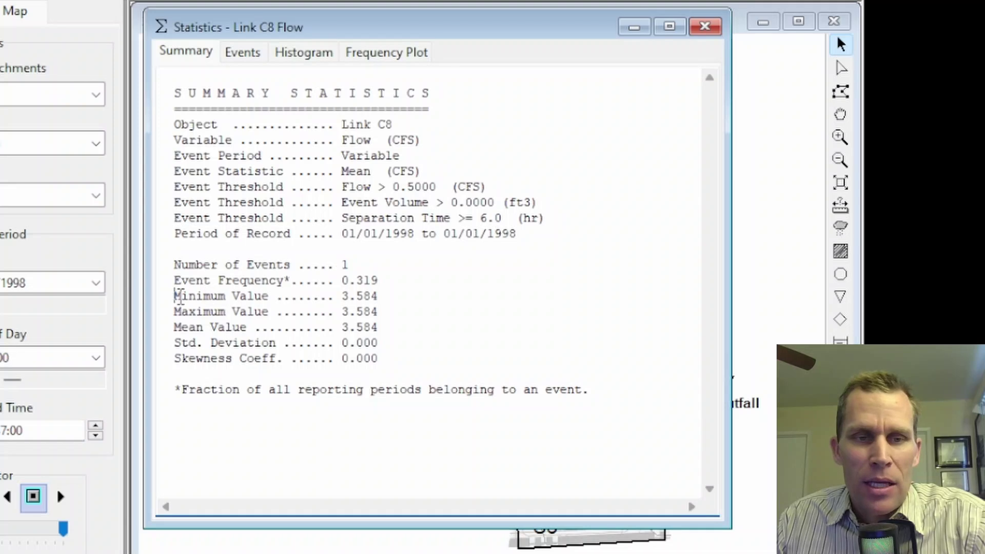
pyautogui.moveTo(177, 297); pyautogui.dragTo(398, 306)
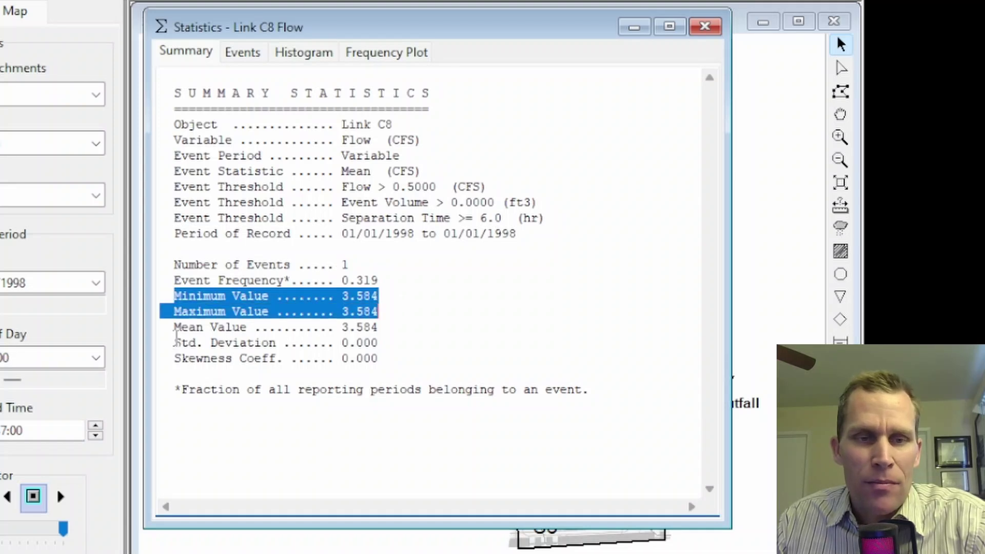
pyautogui.moveTo(168, 328); pyautogui.dragTo(389, 329)
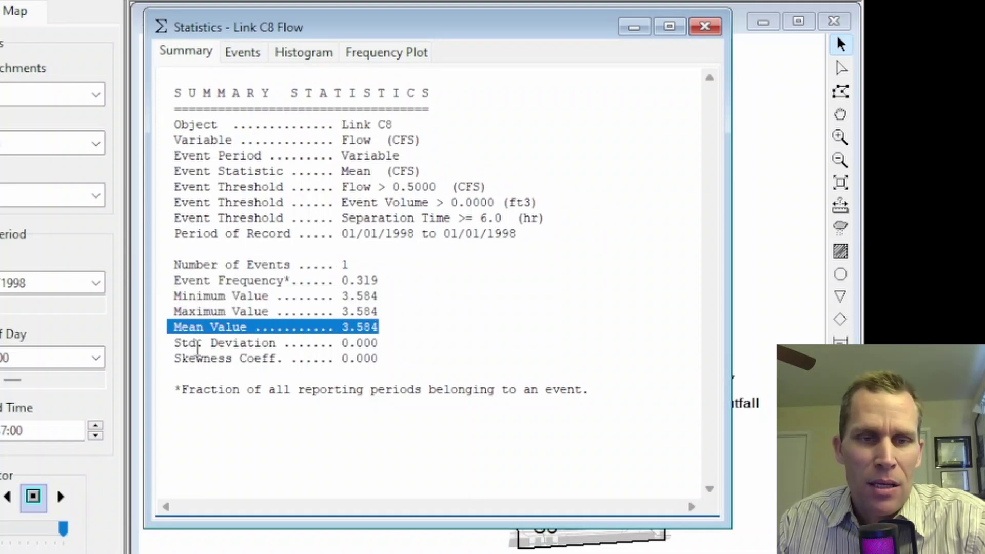
pyautogui.moveTo(172, 343); pyautogui.dragTo(392, 362)
pyautogui.click(402, 346)
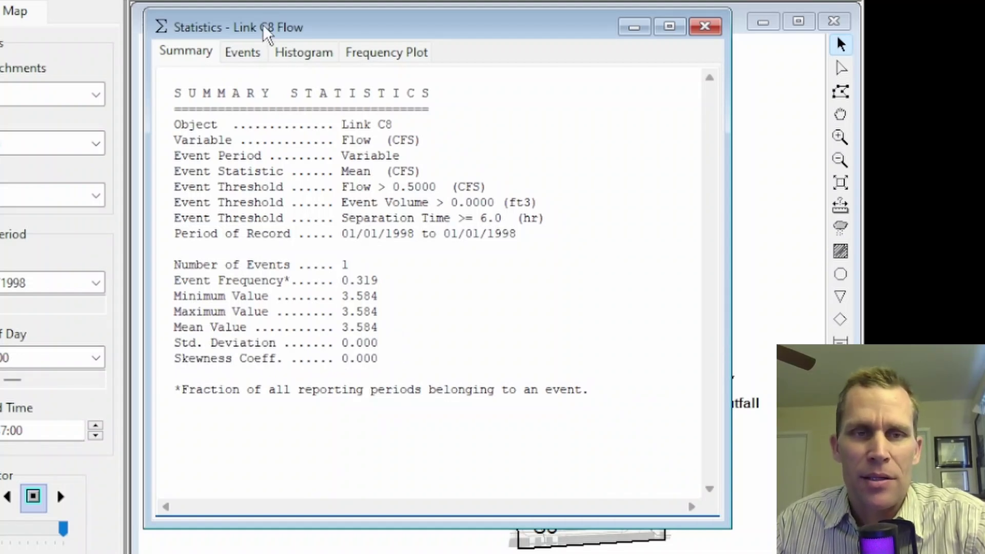
# View the report's events table, widened to include the return period, and inspect the event's duration, mean flow and exceedance frequency
pyautogui.click(242, 52)
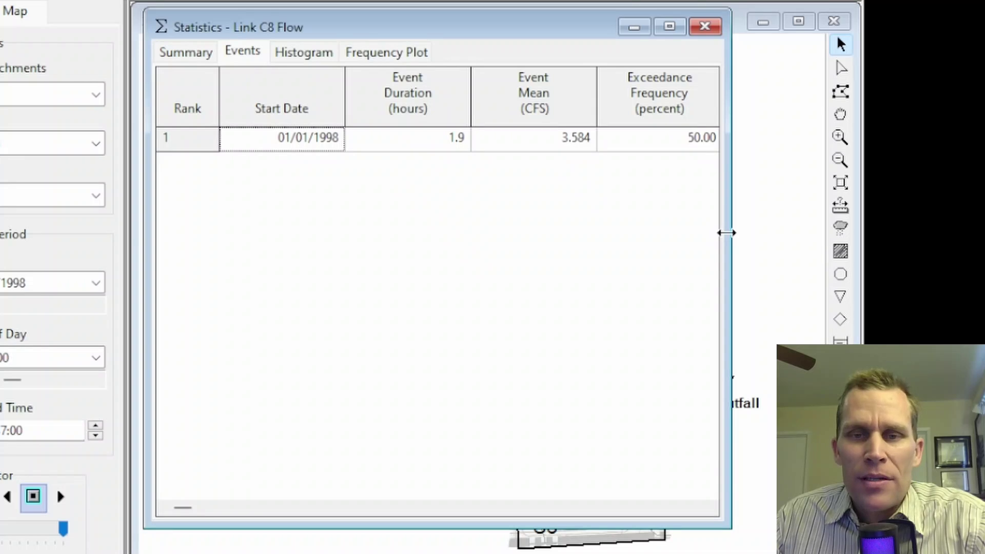
pyautogui.moveTo(726, 233); pyautogui.dragTo(849, 239)
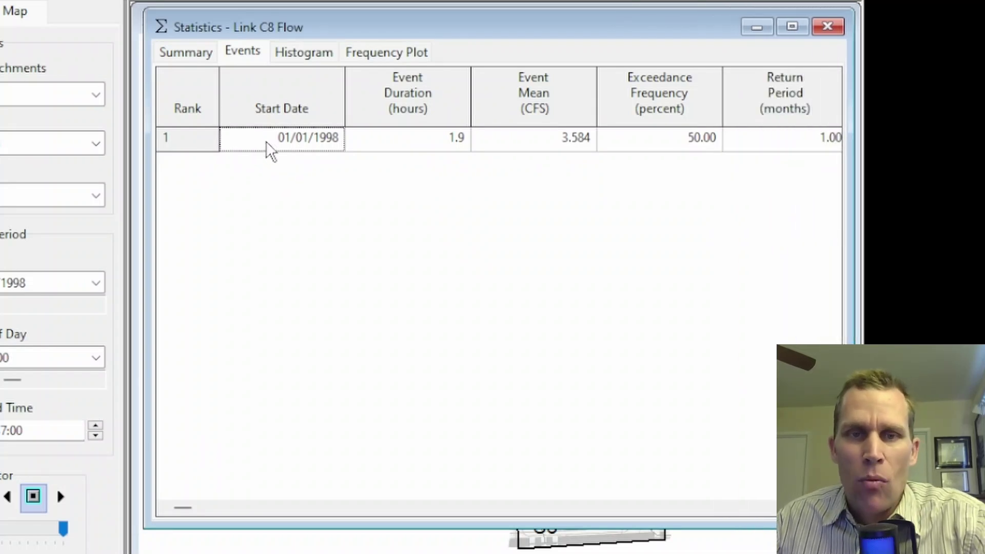
pyautogui.click(430, 146)
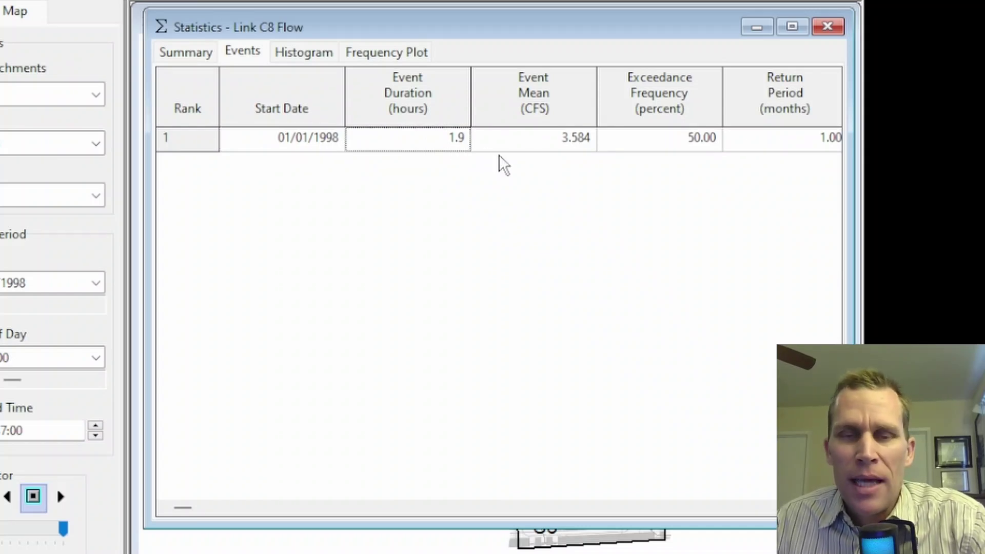
pyautogui.click(565, 147)
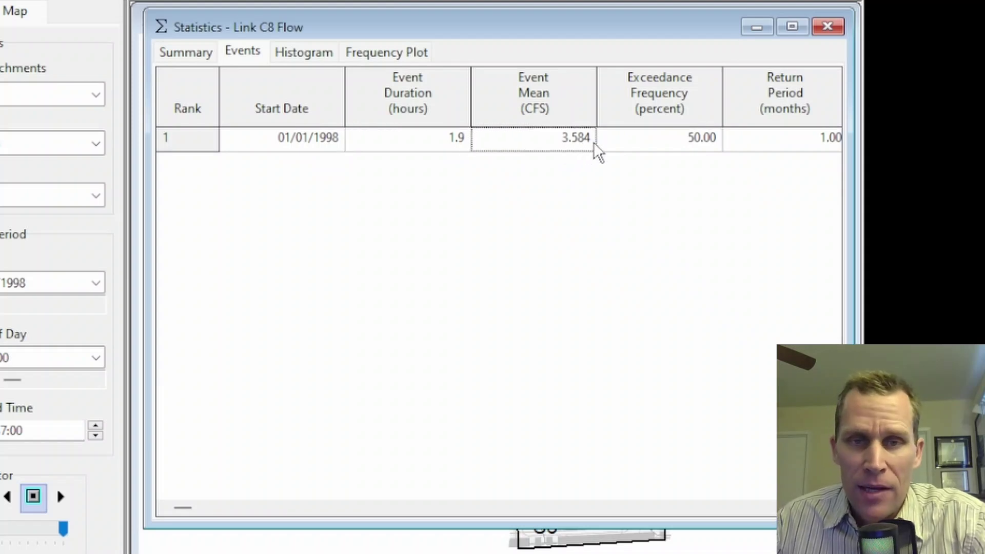
pyautogui.click(672, 147)
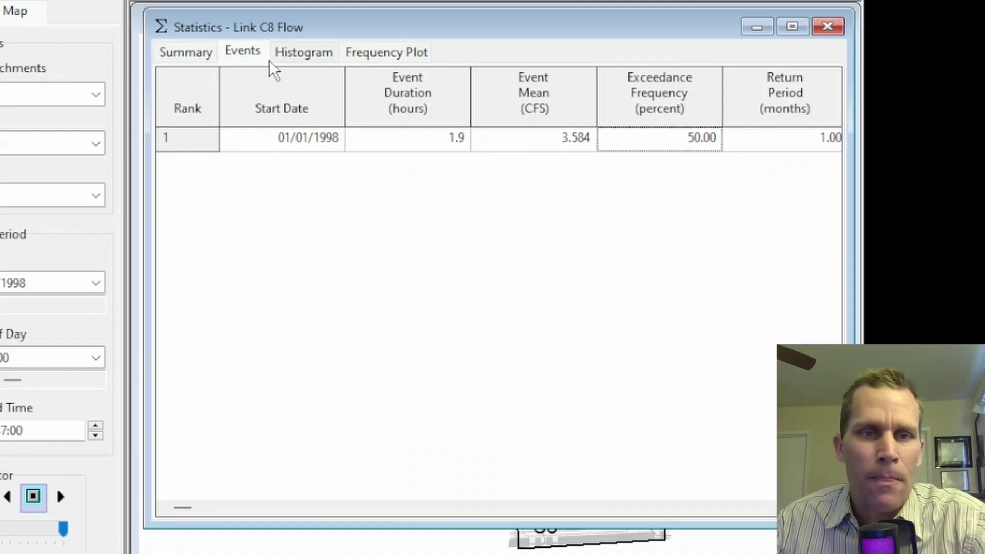
# View the histogram and frequency plot of link C8 flow, return to the summary, and close the statistics report
pyautogui.click(297, 52)
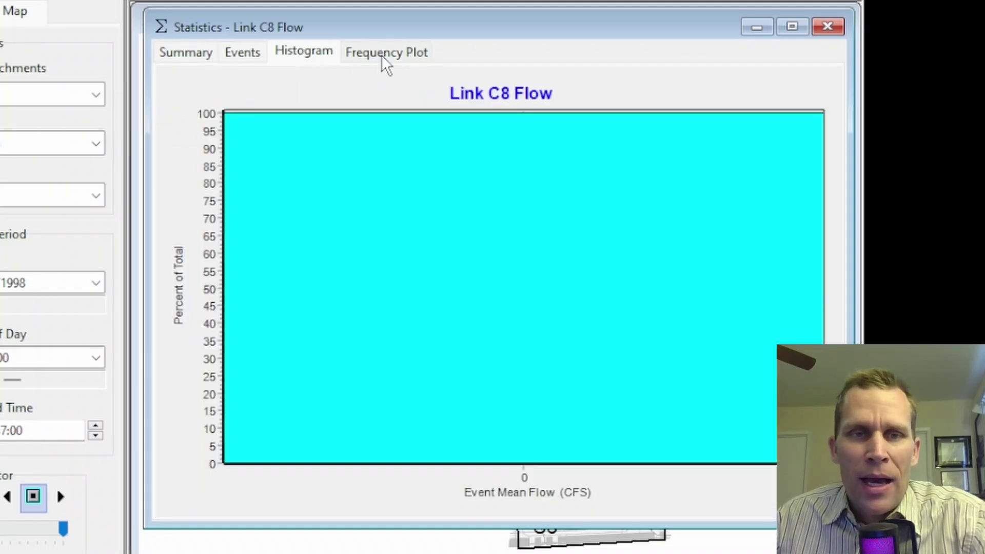
pyautogui.click(383, 55)
pyautogui.click(309, 52)
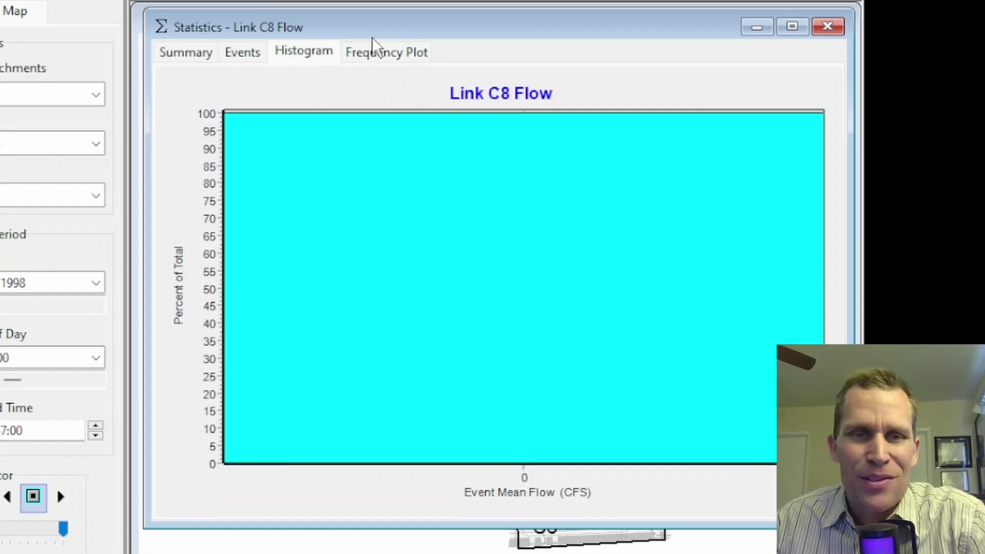
pyautogui.click(354, 52)
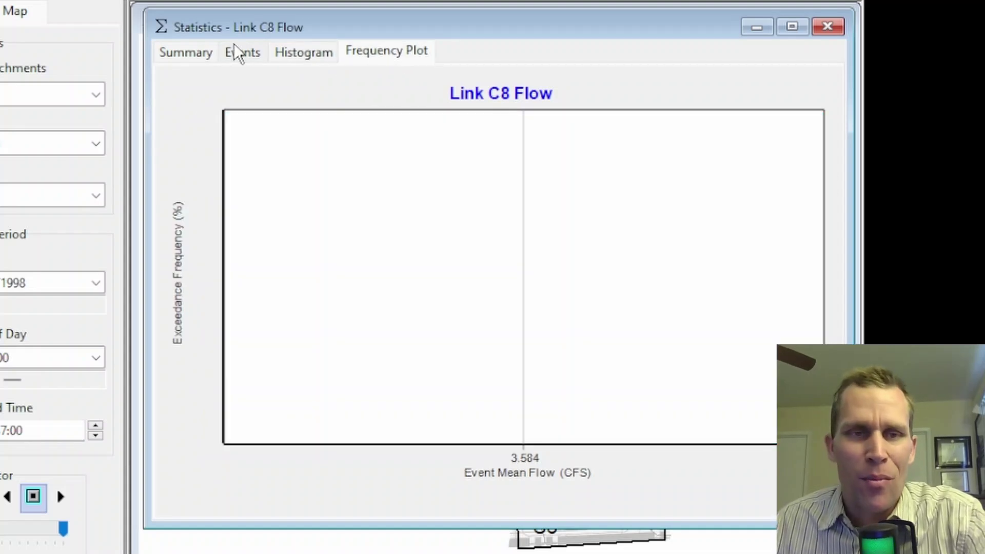
pyautogui.click(186, 57)
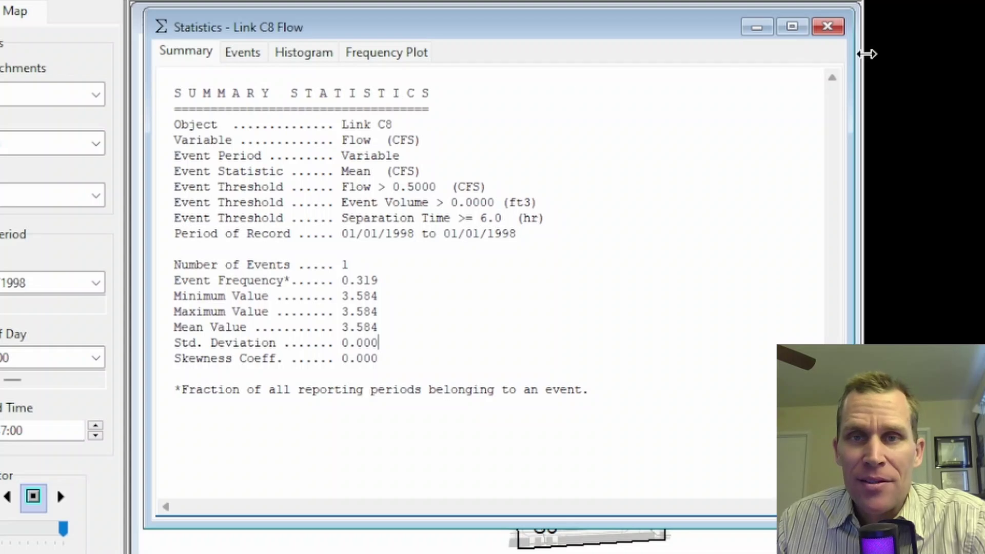
pyautogui.click(828, 26)
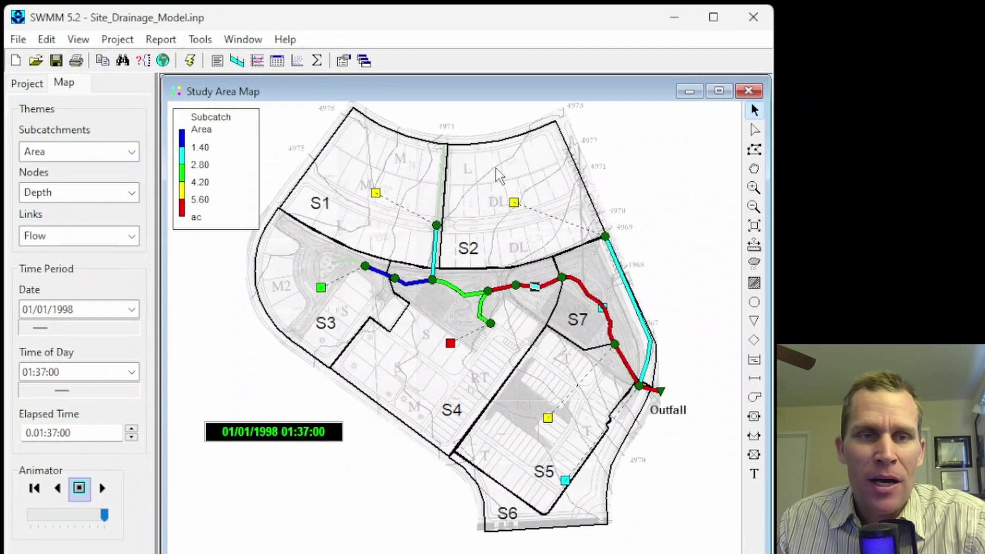